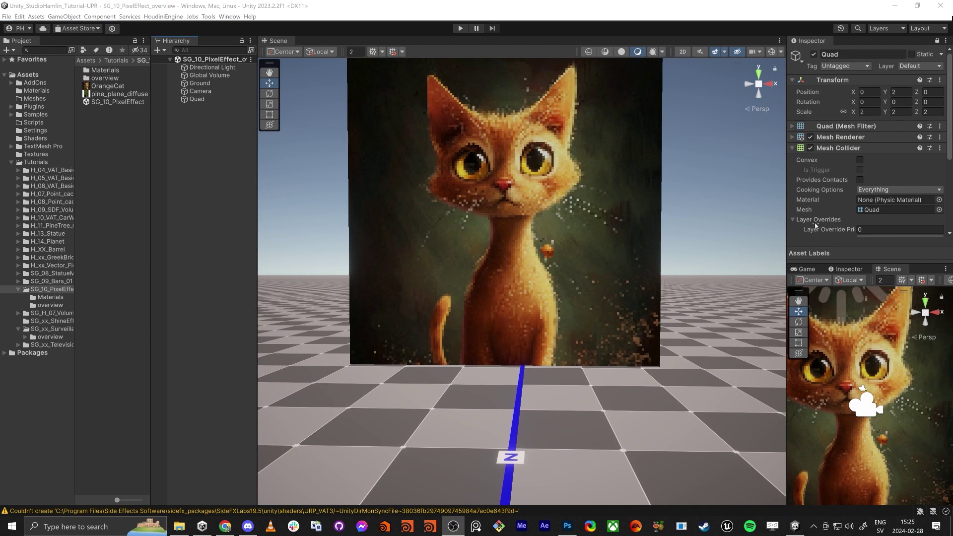
# Assign pine_plane_diffuse as the quad material's MainTex and set pixelate to about 0.49.
pyautogui.scroll(-5, 842, 238)
pyautogui.moveTo(675, 183)
pyautogui.mouseDown(button='middle')
pyautogui.moveTo(674, 213)
pyautogui.moveTo(678, 199)
pyautogui.mouseUp(button='middle')
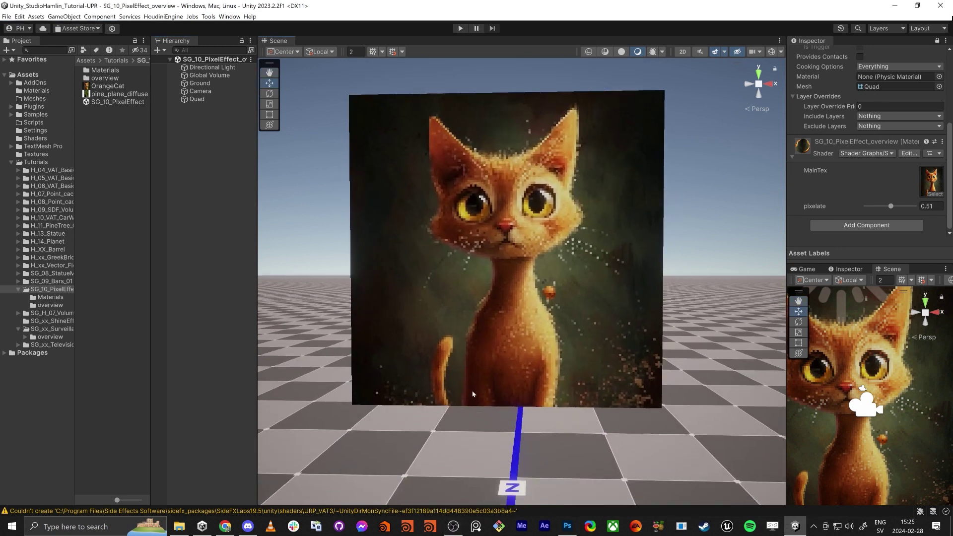
pyautogui.moveTo(891, 212)
pyautogui.mouseDown()
pyautogui.moveTo(870, 210)
pyautogui.moveTo(901, 207)
pyautogui.mouseUp()
pyautogui.moveTo(107, 94); pyautogui.dragTo(931, 182)
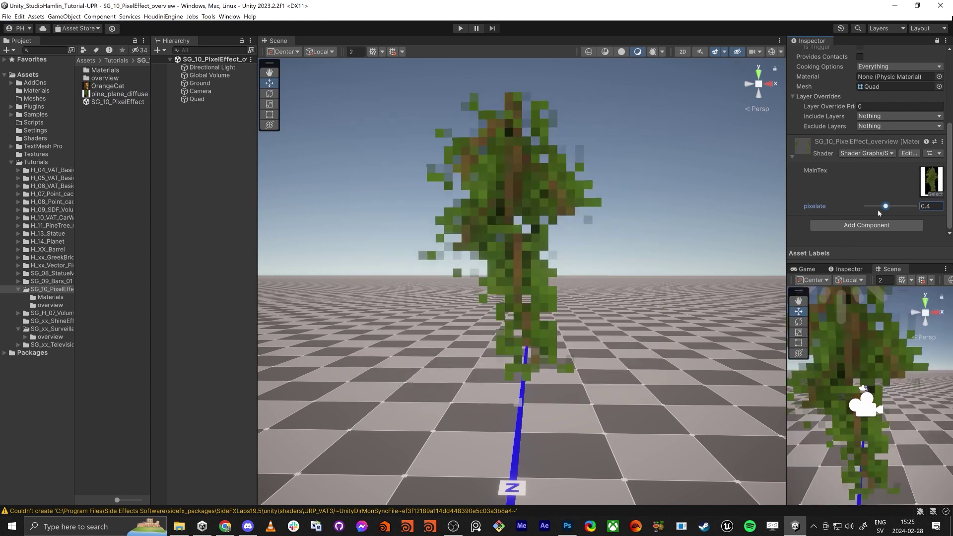
pyautogui.moveTo(887, 207); pyautogui.dragTo(918, 208)
pyautogui.scroll(5, 521, 224)
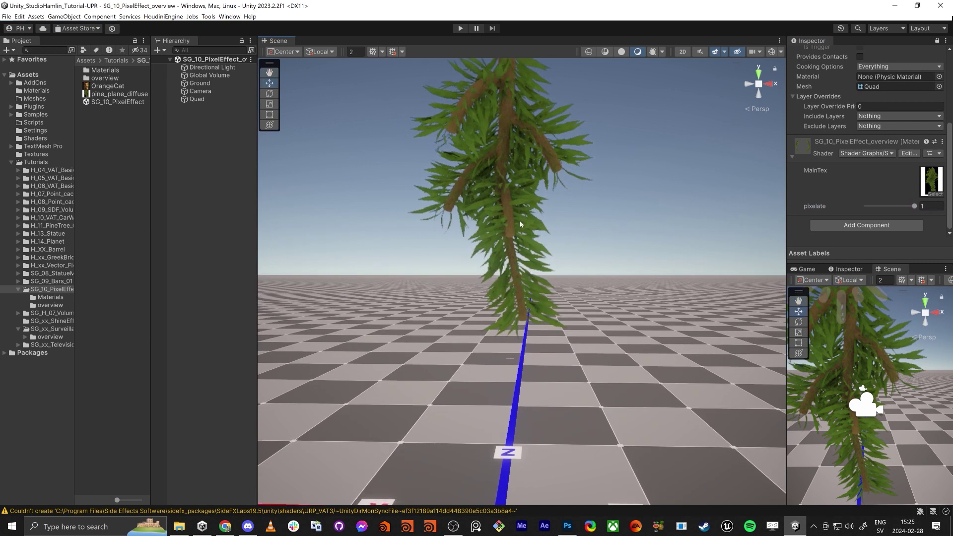
pyautogui.moveTo(914, 207); pyautogui.dragTo(891, 208)
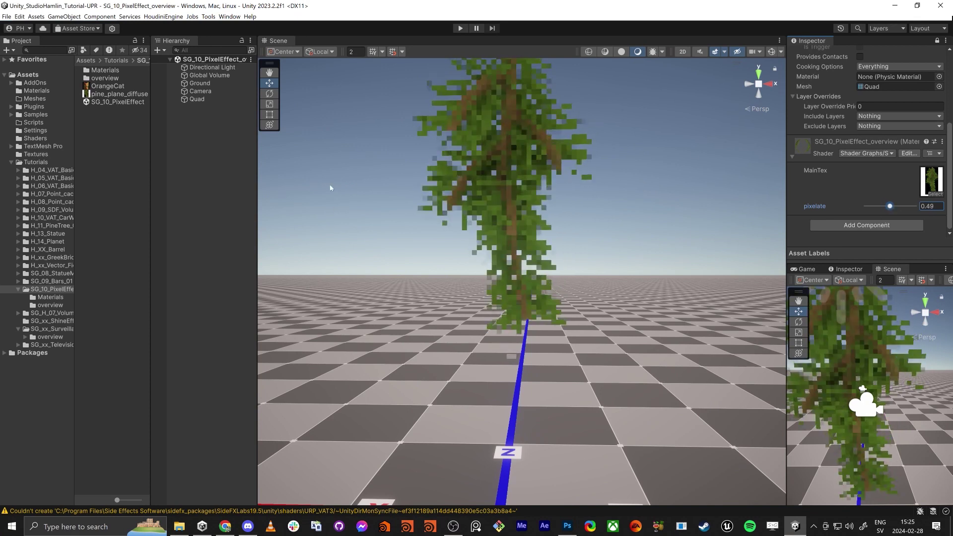
# Open the SG_10_PixelEffect scene from the SG_10_PixelEffect tutorial folder and frame the empty ground.
pyautogui.click(50, 289)
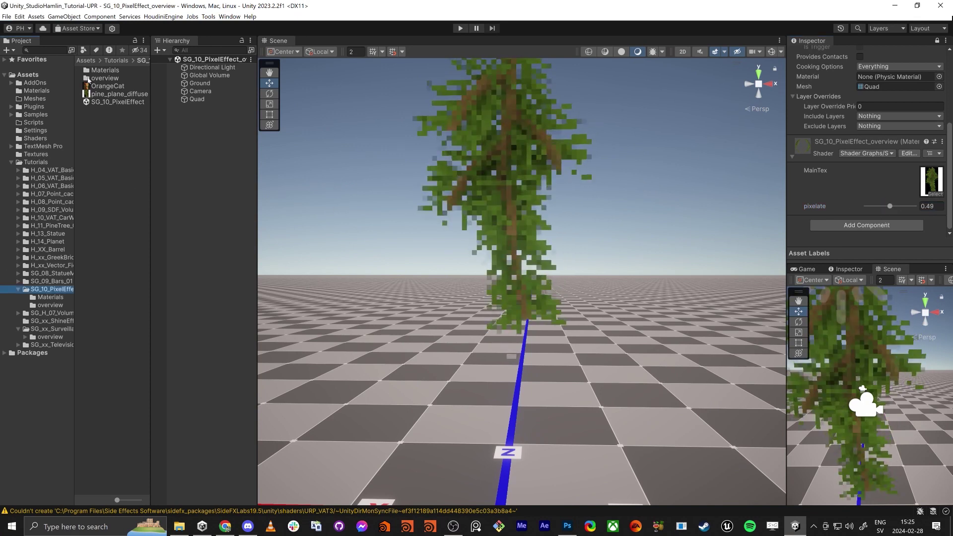
pyautogui.doubleClick(114, 102)
pyautogui.moveTo(496, 295); pyautogui.dragTo(511, 331, button='right')
pyautogui.press('e')
pyautogui.press('s')
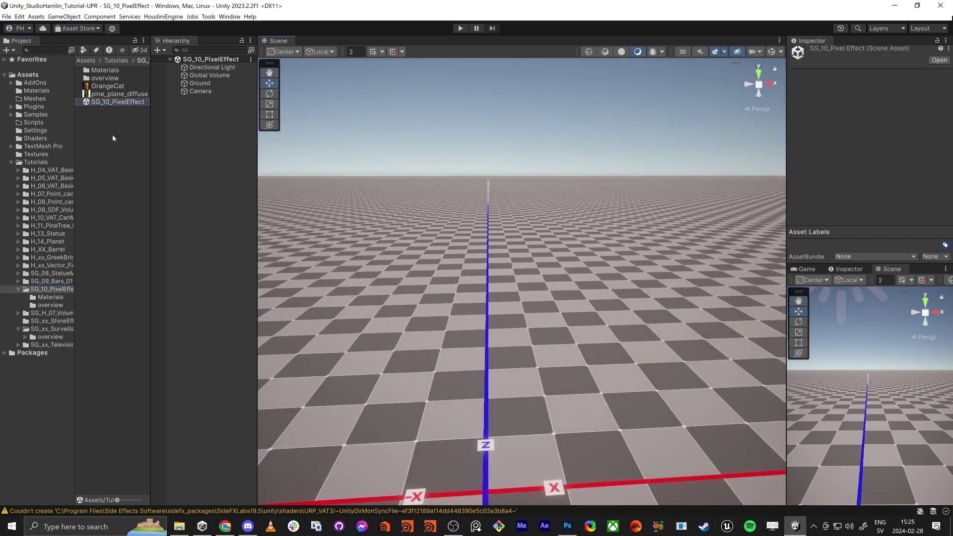
# Create a new URP Lit Shader Graph asset in the SG_10_PixelEffect folder.
pyautogui.click(101, 118)
pyautogui.rightClick(238, 147)
pyautogui.rightClick(114, 141)
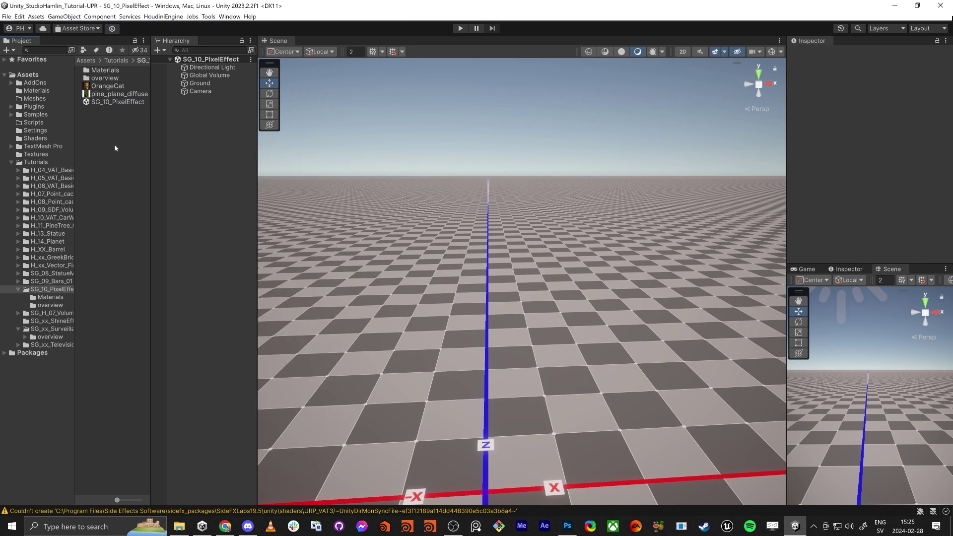
pyautogui.rightClick(114, 144)
pyautogui.moveTo(144, 167)
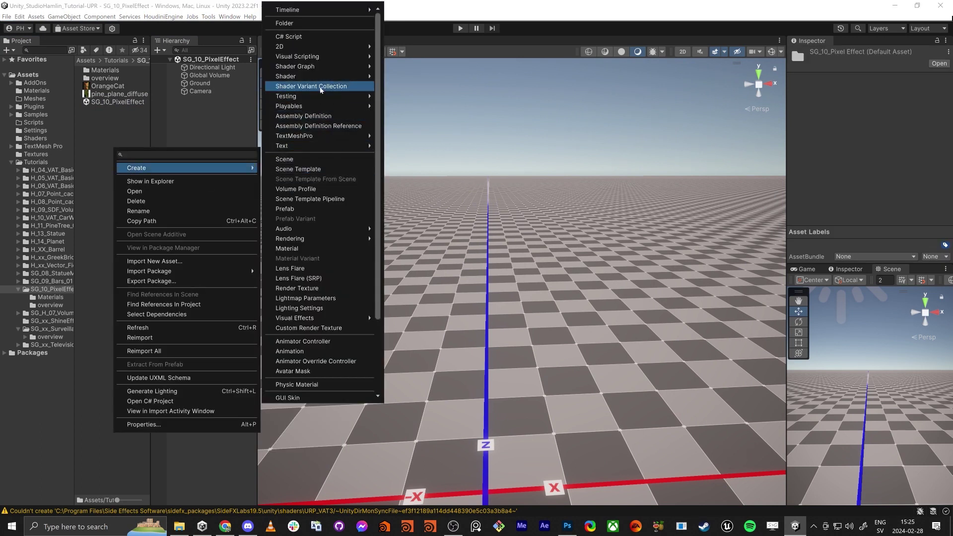
pyautogui.moveTo(318, 66)
pyautogui.moveTo(429, 72)
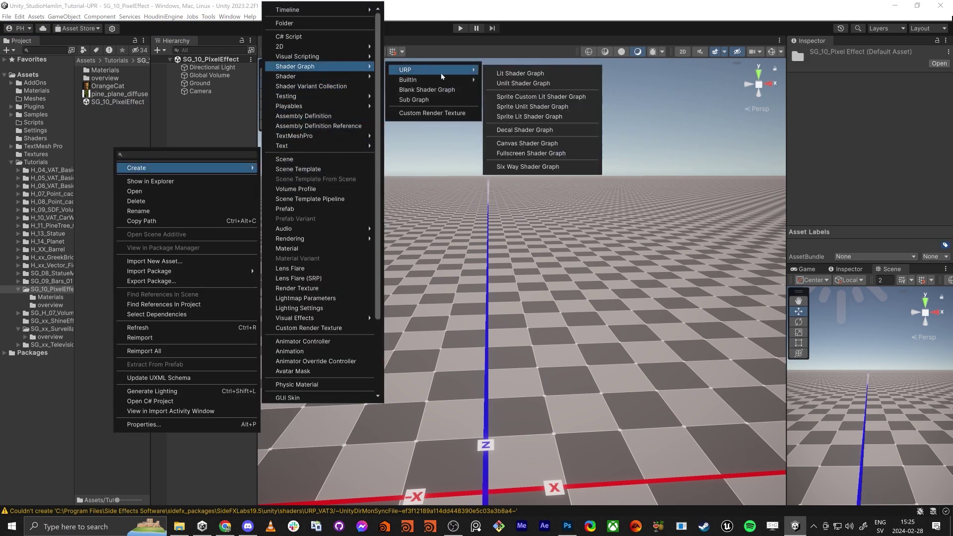
pyautogui.click(520, 74)
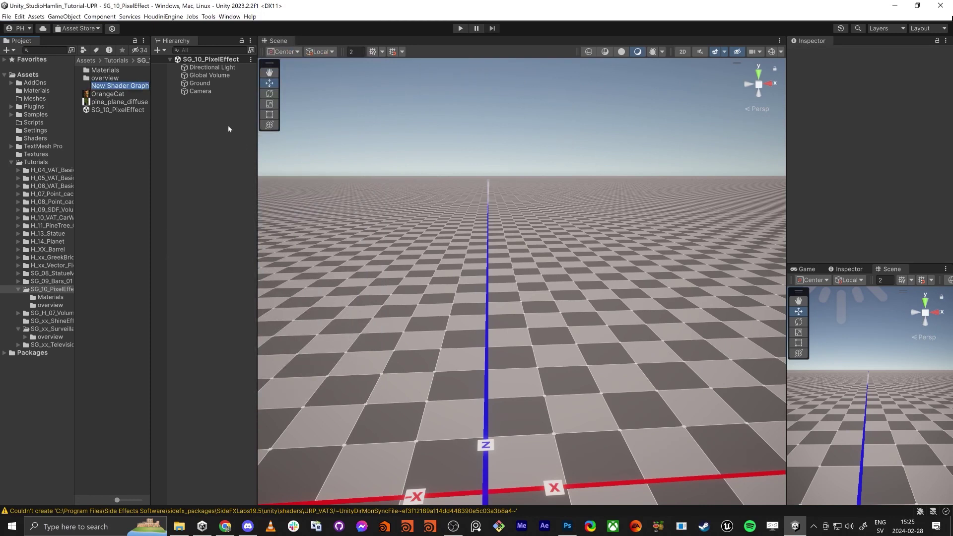
# Name the new shader graph SG_10_PixelEffect.
pyautogui.write('Pixel')
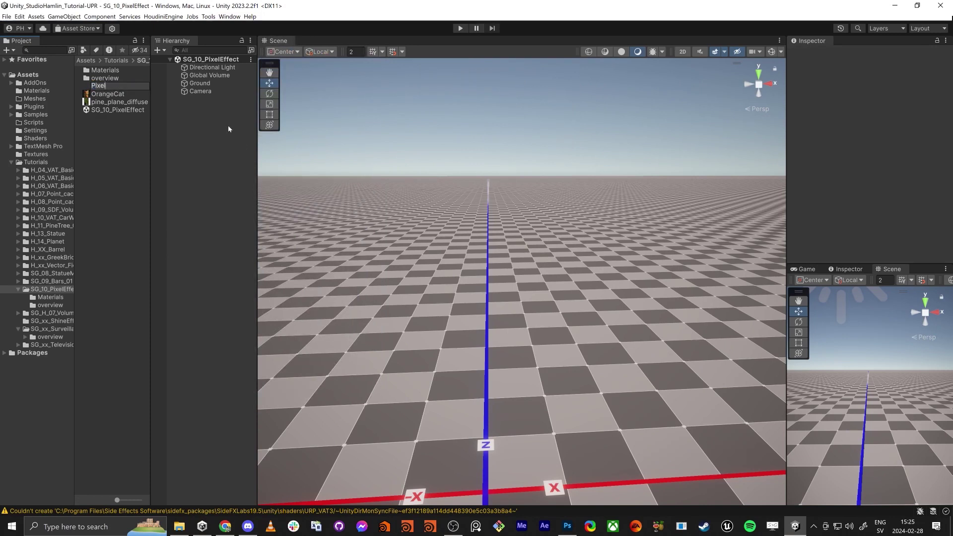
pyautogui.write('Effect')
pyautogui.press('Home')
pyautogui.write('SF')
pyautogui.press('BackSpace')
pyautogui.write('G_10_')
pyautogui.press('Return')
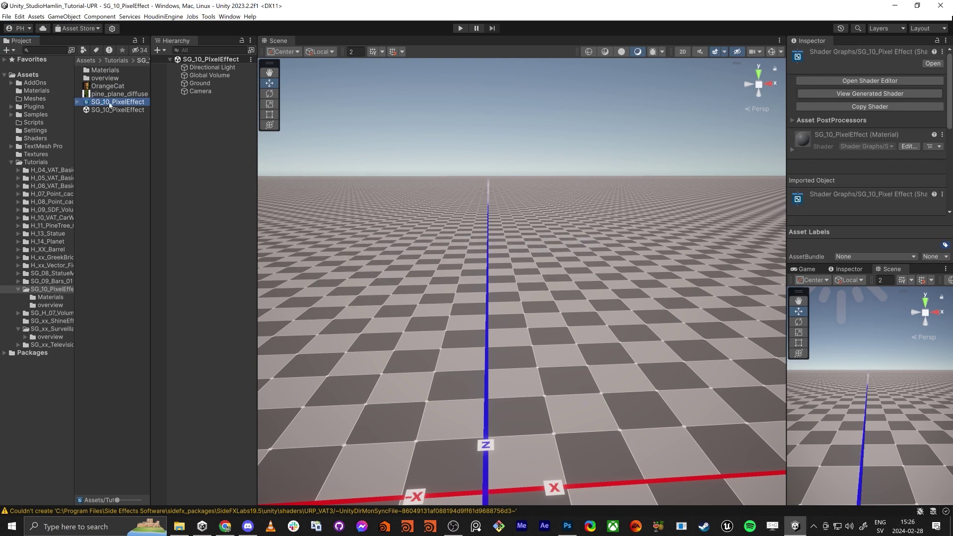
# Create a material from the SG_10_PixelEffect shader graph and name it SG_10_PixelEffect.
pyautogui.rightClick(110, 105)
pyautogui.moveTo(155, 124)
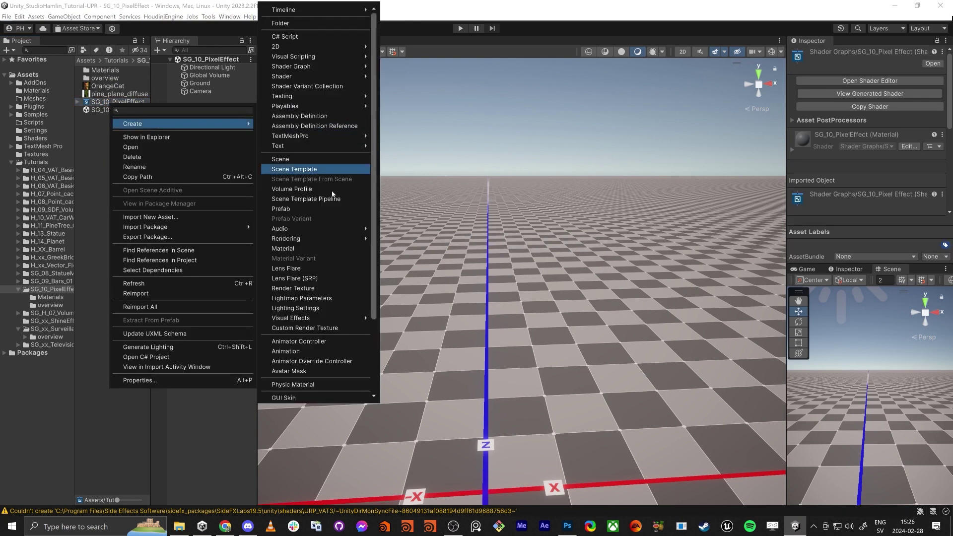
pyautogui.click(318, 249)
pyautogui.write('SG_10_PixelEffect')
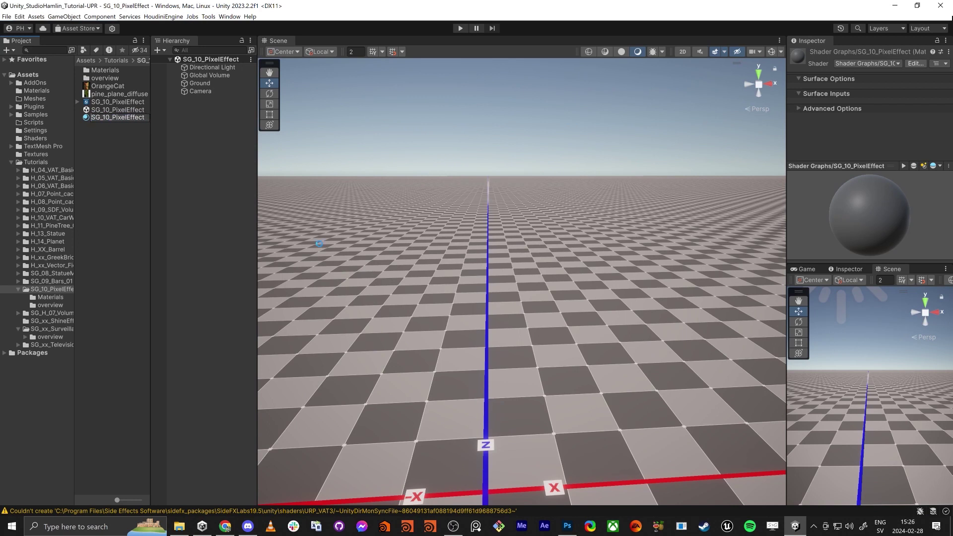
pyautogui.press('Return')
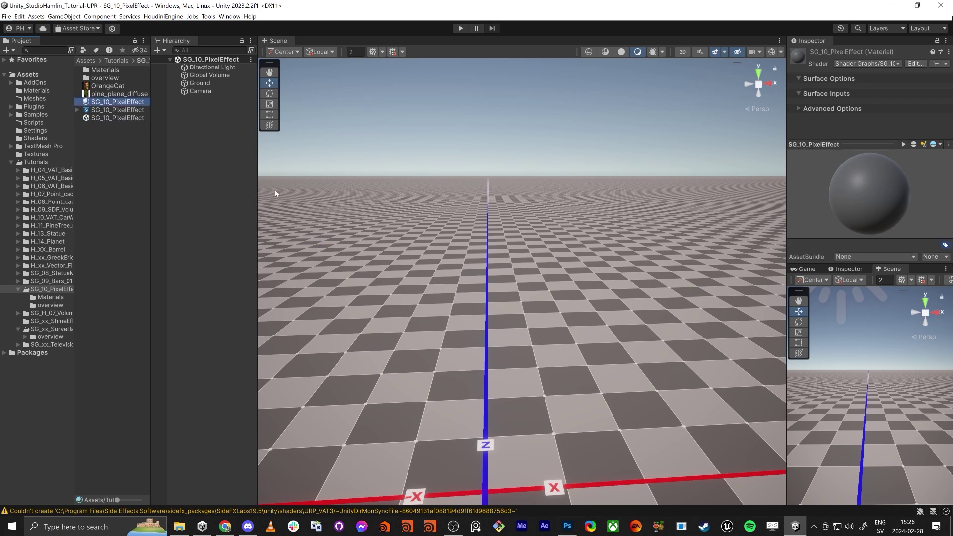
# Add a 3D Quad to the scene and scale it uniformly to 3 on all axes.
pyautogui.rightClick(222, 162)
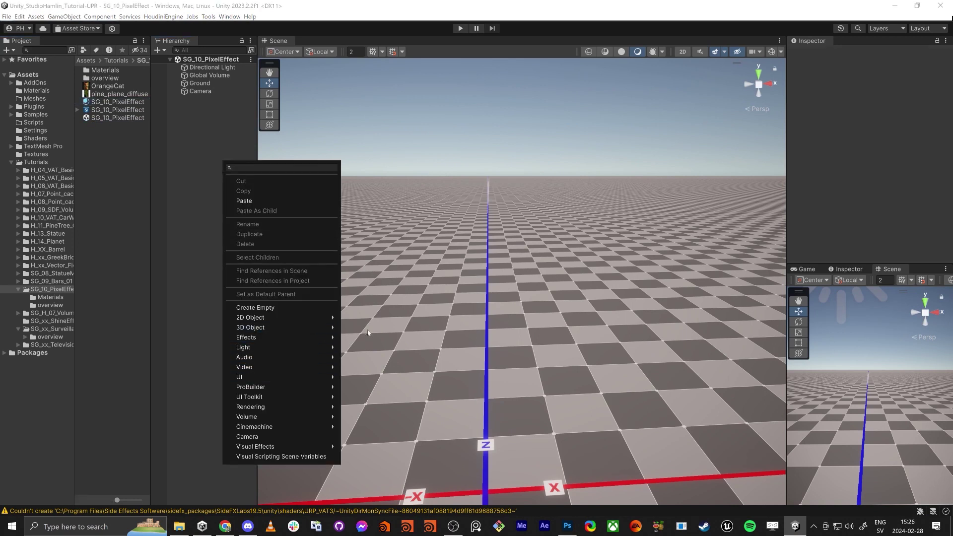
pyautogui.moveTo(327, 328)
pyautogui.click(370, 381)
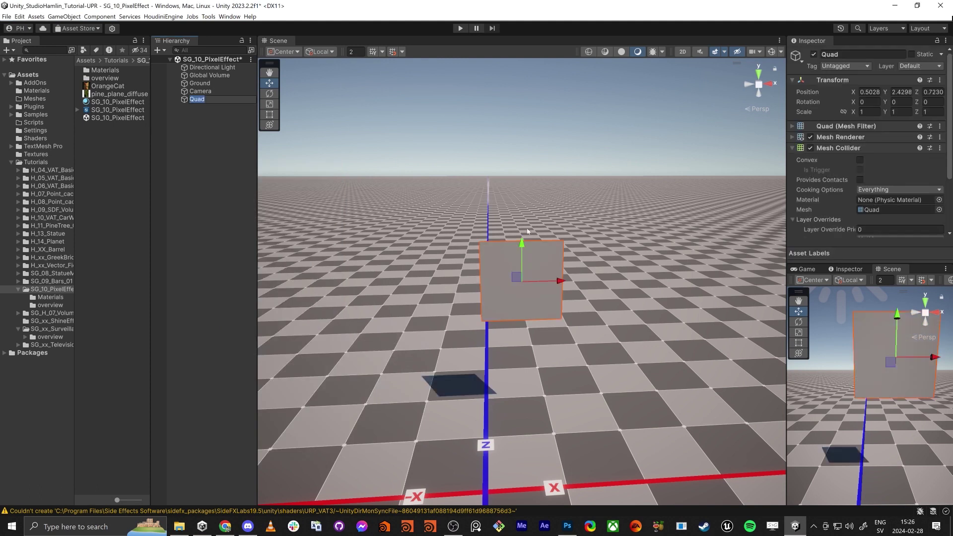
pyautogui.click(839, 111)
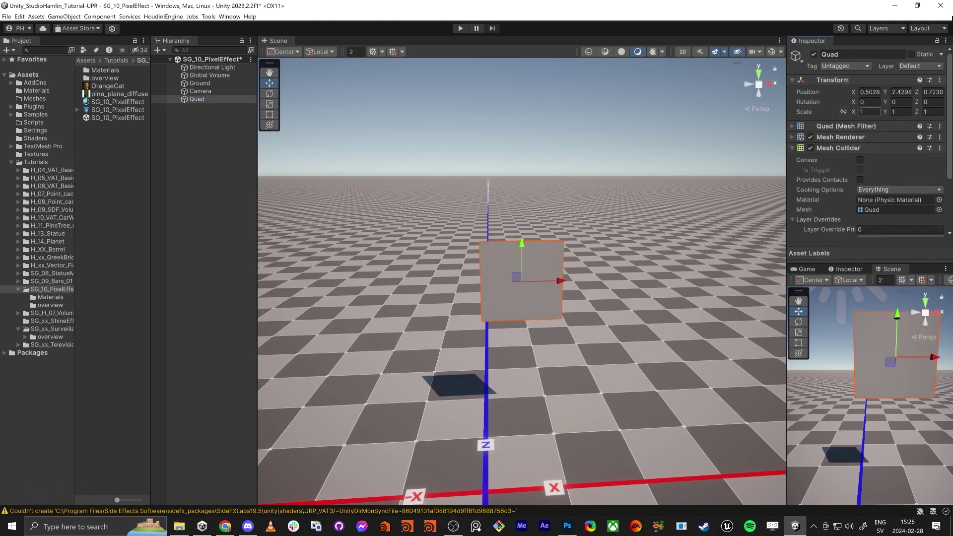
pyautogui.click(843, 112)
pyautogui.click(867, 112)
pyautogui.write('3')
pyautogui.press('Tab')
# Set the quad's position to X 0, Y 3, Z 0.
pyautogui.click(868, 92)
pyautogui.write('0')
pyautogui.press('Tab')
pyautogui.write('3')
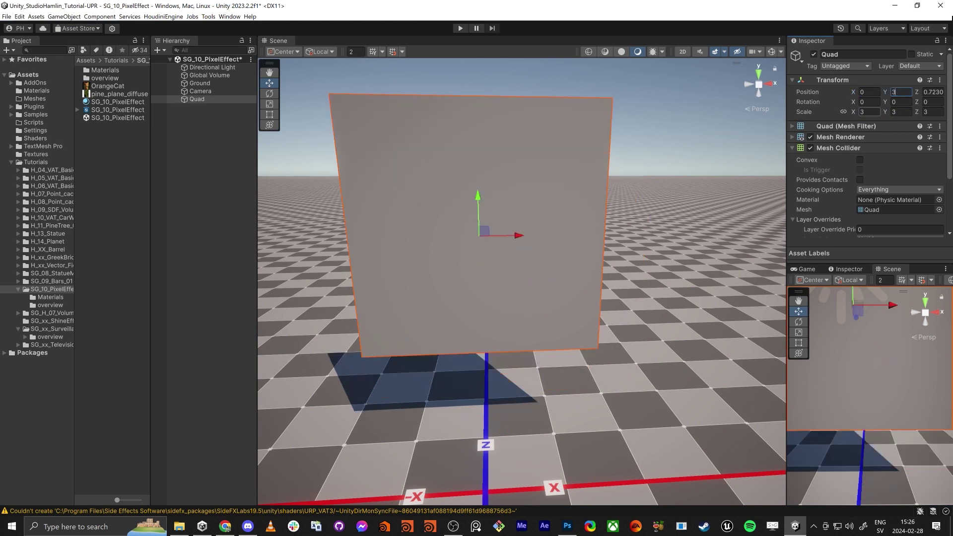
pyautogui.press('Tab')
pyautogui.write('0')
pyautogui.press('Return')
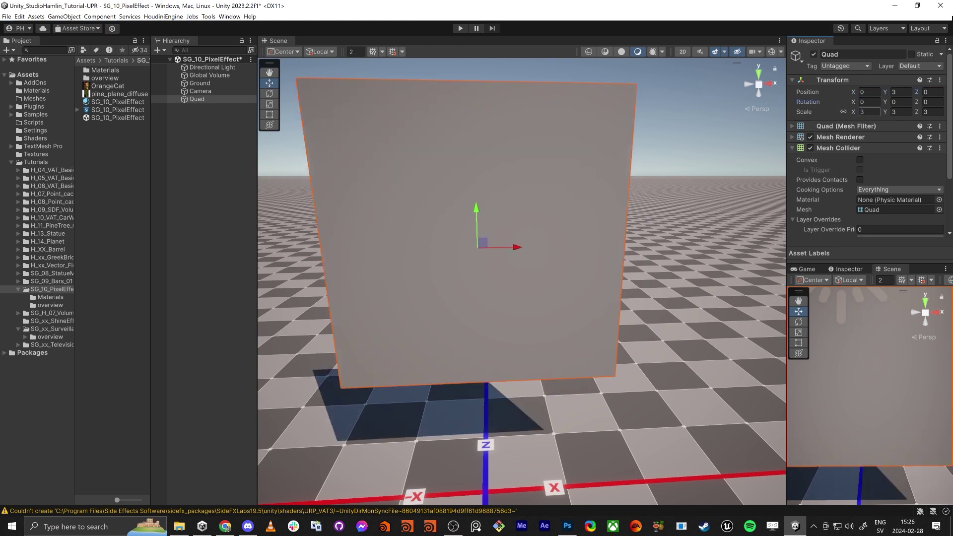
# Apply the SG_10_PixelEffect material to the quad in the scene.
pyautogui.moveTo(467, 385); pyautogui.dragTo(223, 243, button='right')
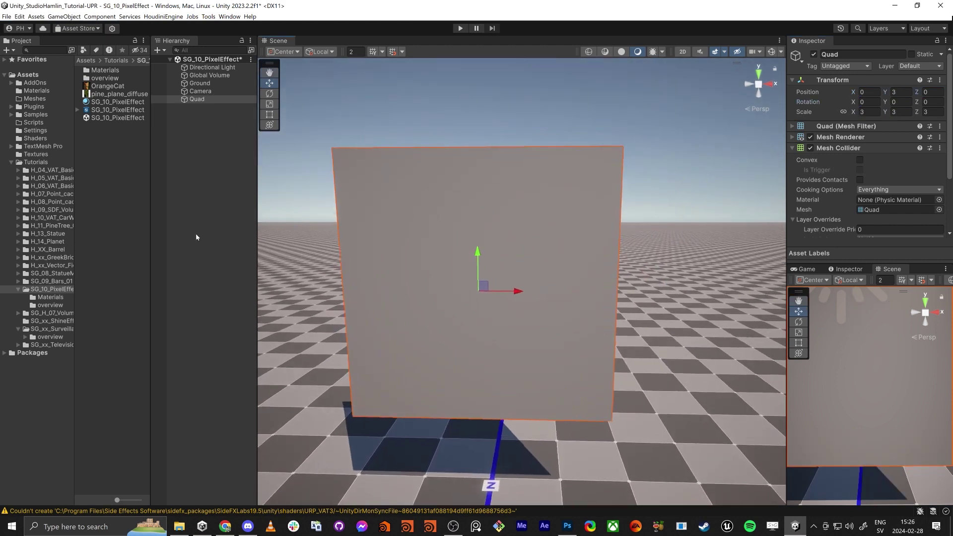
pyautogui.click(223, 243)
pyautogui.moveTo(127, 102); pyautogui.dragTo(463, 226)
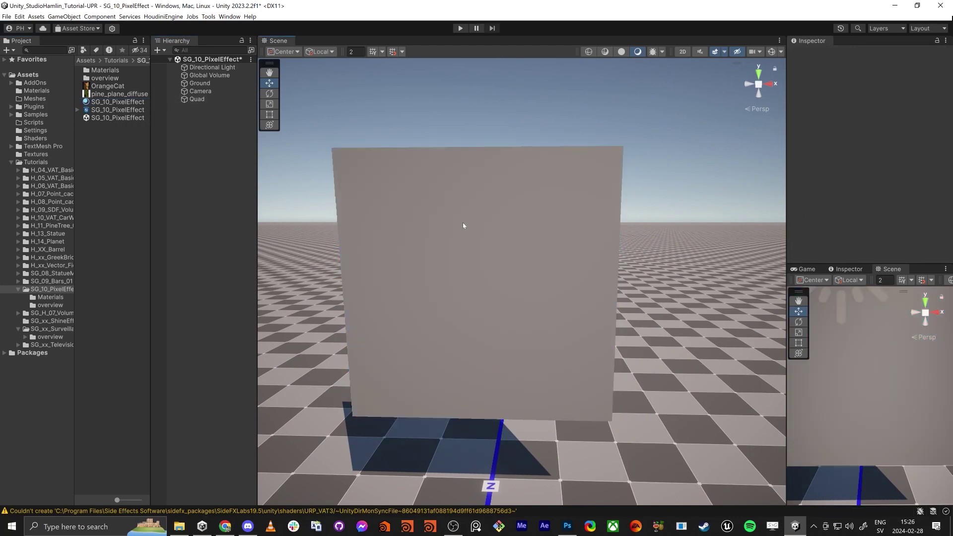
# Open the SG_10_PixelEffect shader graph for editing and maximize its window.
pyautogui.doubleClick(93, 110)
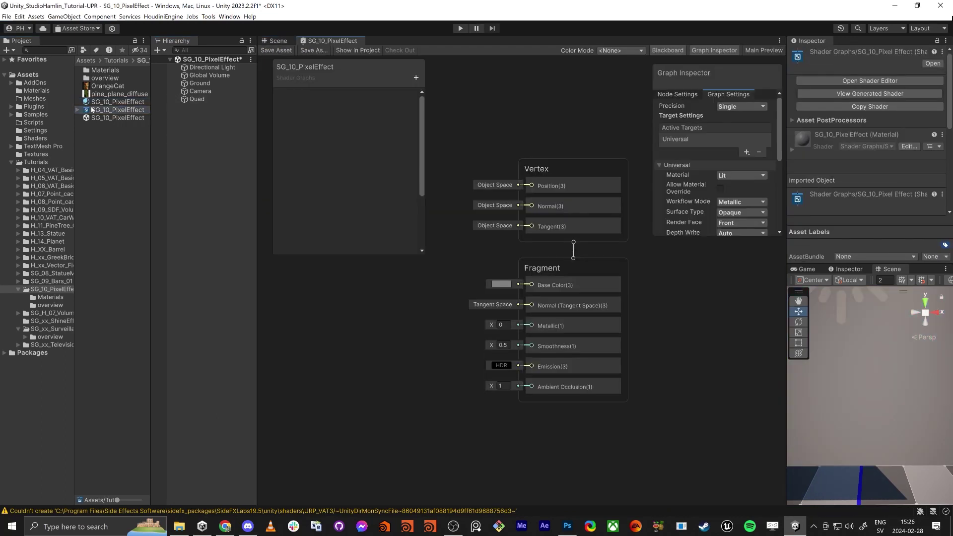
pyautogui.hotkey('shift', 'space')
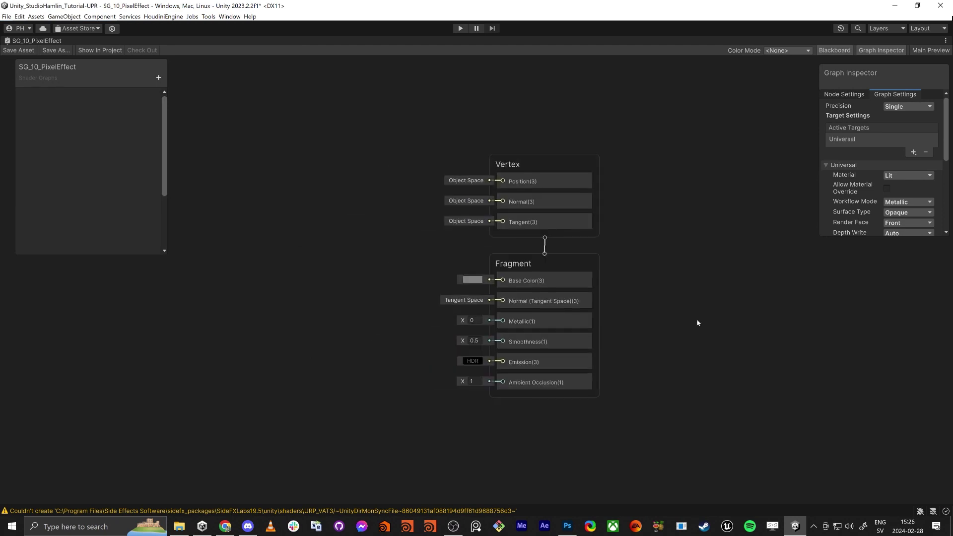
pyautogui.moveTo(347, 338); pyautogui.dragTo(449, 316, button='middle')
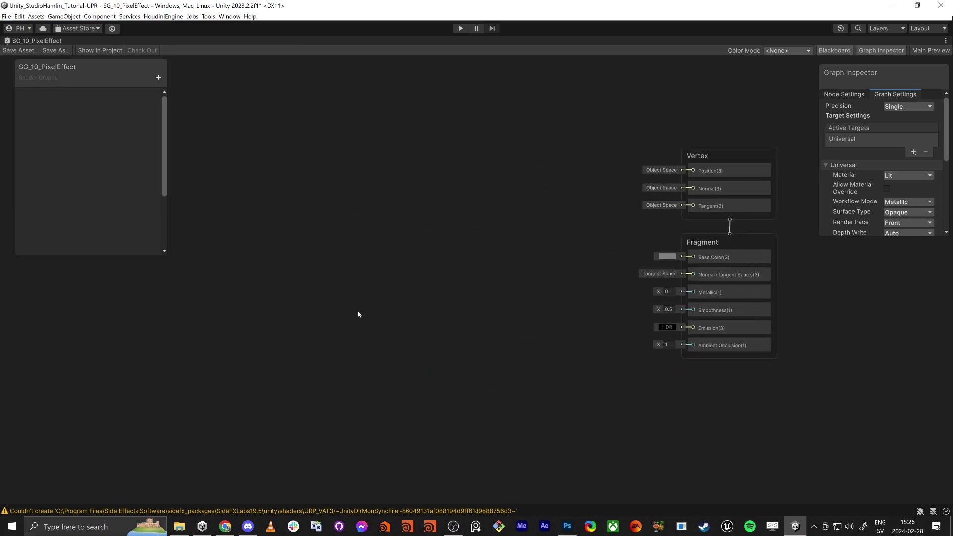
# Add a Texture 2D property named MainTex to the shader graph's Blackboard.
pyautogui.click(158, 78)
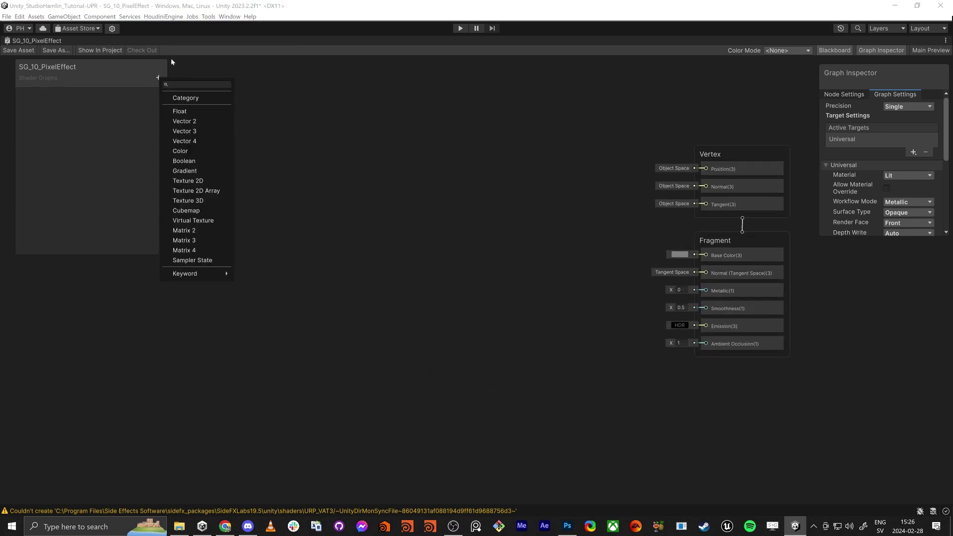
pyautogui.click(209, 180)
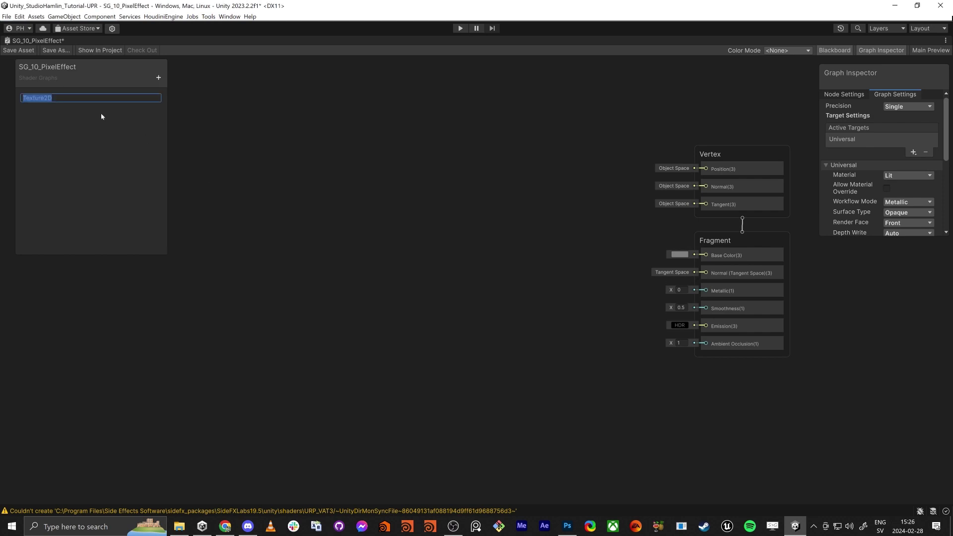
pyautogui.write('MainTex')
pyautogui.press('Return')
# Place the MainTex property in the graph and connect it to a new Sample Texture 2D node's Texture input.
pyautogui.moveTo(40, 96); pyautogui.dragTo(496, 227)
pyautogui.write('tex')
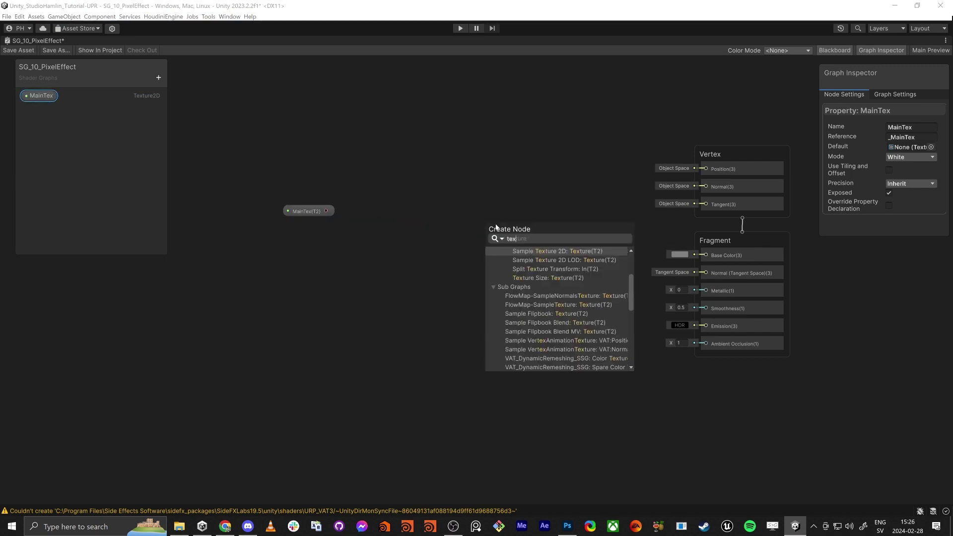
pyautogui.press('BackSpace')
pyautogui.press('BackSpace')
pyautogui.press('BackSpace')
pyautogui.write('sample tex')
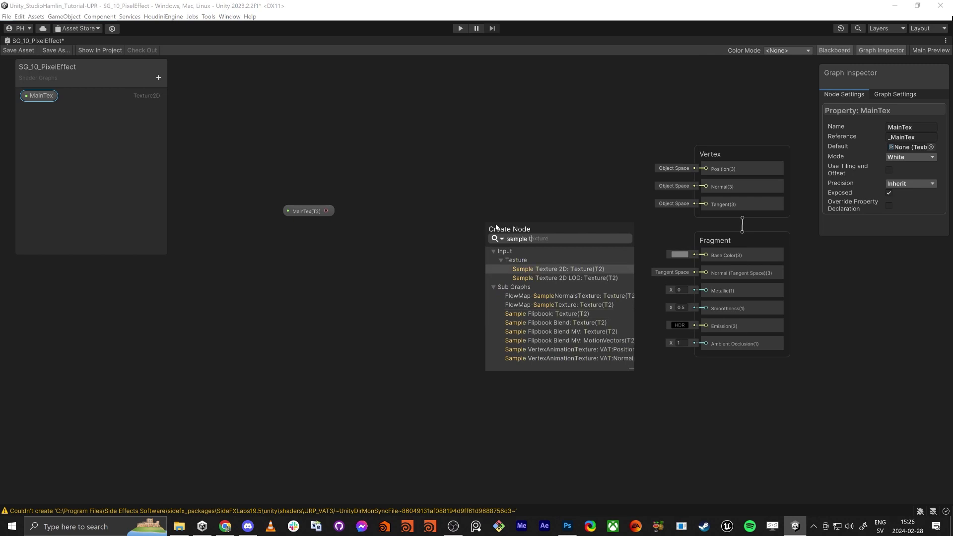
pyautogui.press('Return')
pyautogui.moveTo(411, 177); pyautogui.dragTo(585, 421)
pyautogui.moveTo(522, 214); pyautogui.dragTo(522, 240)
pyautogui.click(515, 148)
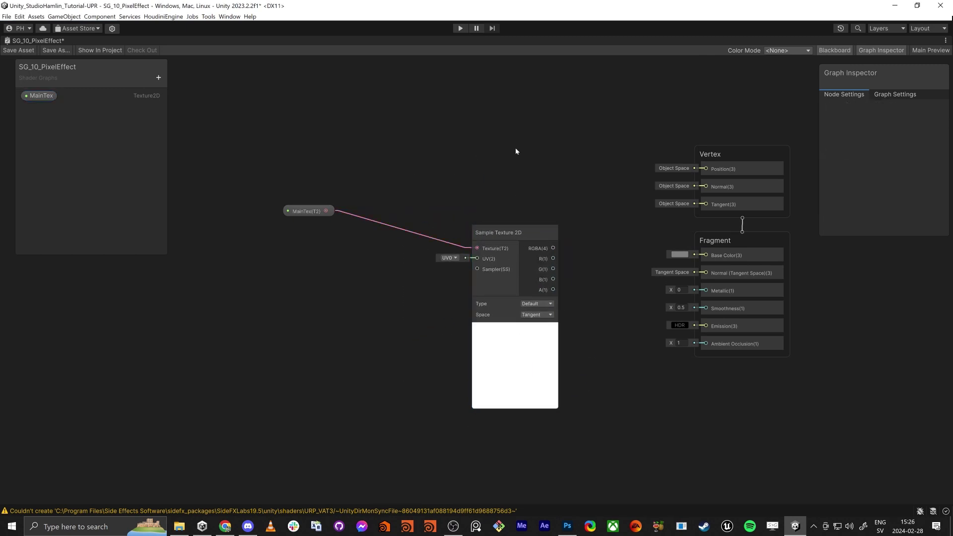
# Move the MainTex node closer to Sample Texture 2D and connect the sampler's RGBA output to the Fragment Base Color.
pyautogui.moveTo(464, 179); pyautogui.dragTo(512, 169, button='middle')
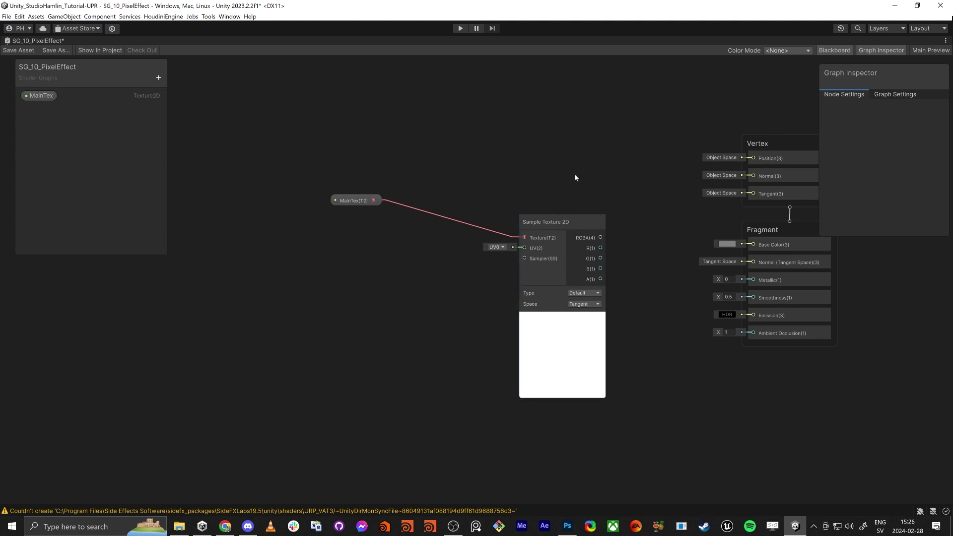
pyautogui.moveTo(354, 203); pyautogui.dragTo(464, 240)
pyautogui.moveTo(364, 298); pyautogui.dragTo(403, 289, button='middle')
pyautogui.moveTo(639, 228); pyautogui.dragTo(791, 236)
pyautogui.moveTo(745, 315); pyautogui.dragTo(665, 315, button='middle')
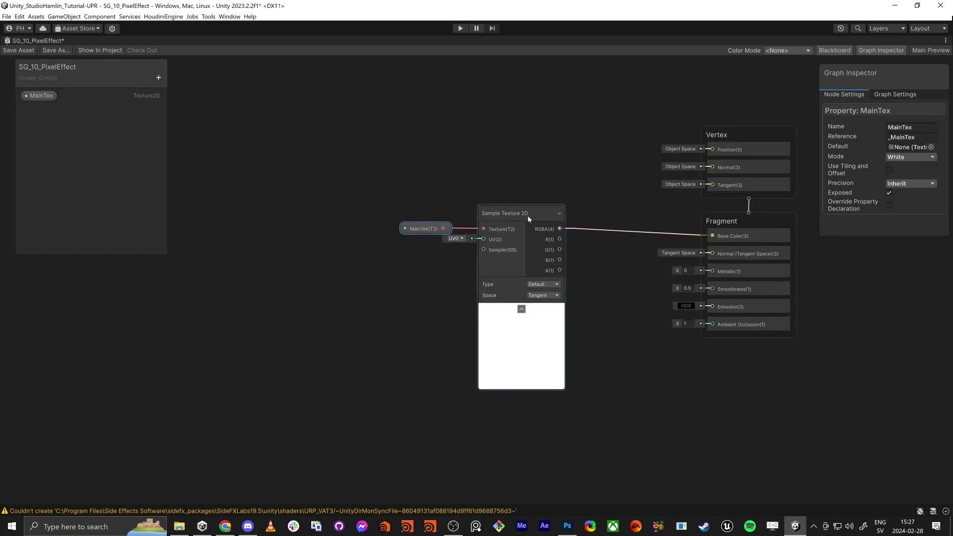
pyautogui.moveTo(443, 228); pyautogui.dragTo(411, 221)
pyautogui.click(425, 163)
# Set the MainTex property's default texture to OrangeCat.
pyautogui.click(37, 95)
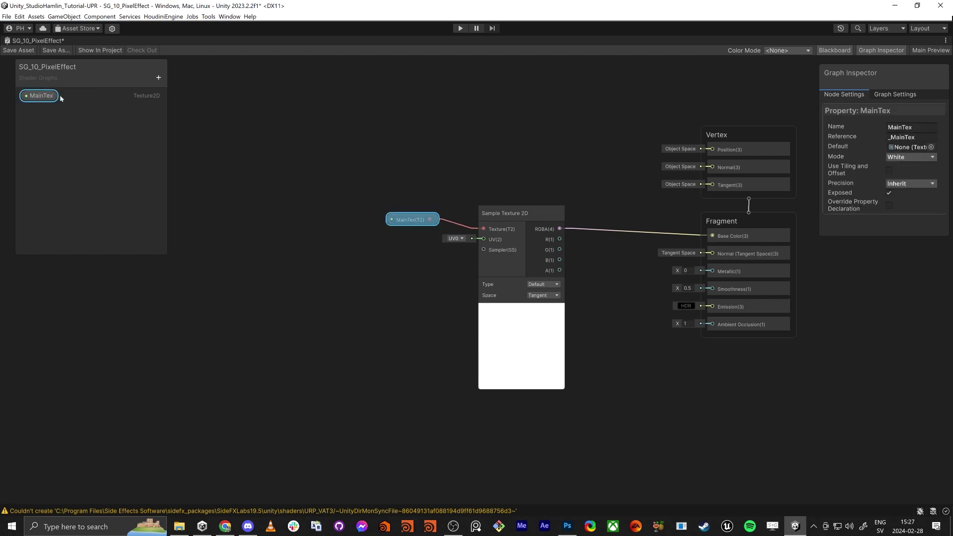
pyautogui.click(930, 147)
pyautogui.write('orna')
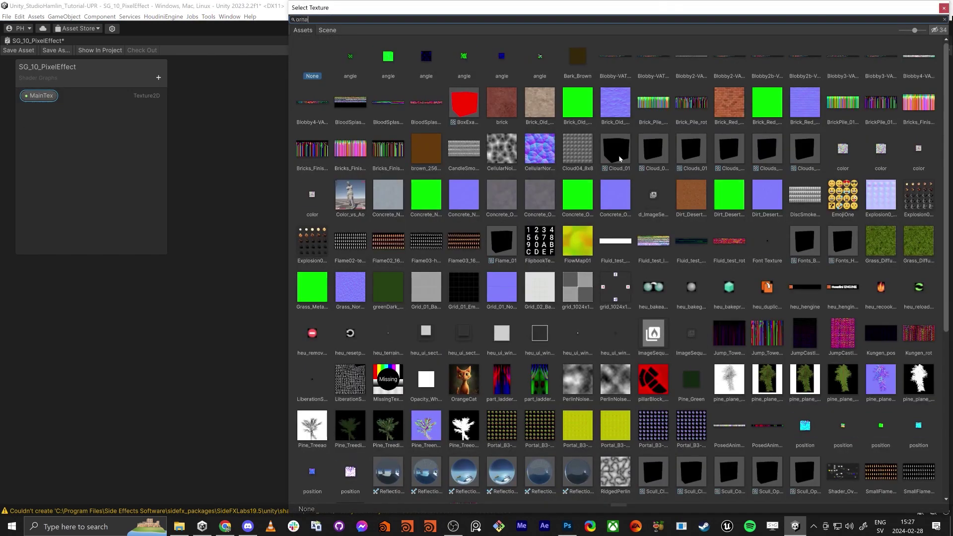
pyautogui.write('gege')
pyautogui.press('Right')
pyautogui.press('Return')
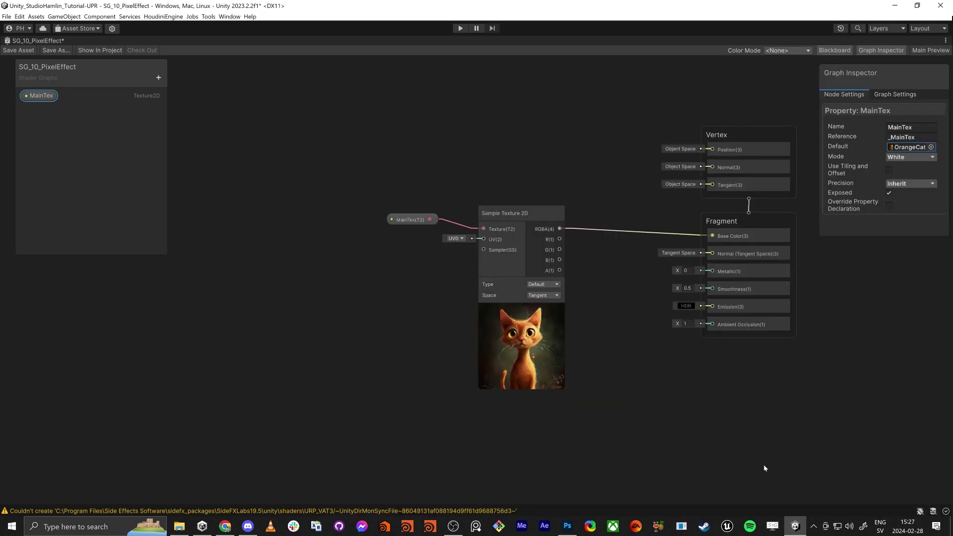
# Add a UV node to the graph and place it well to the left of the Sample Texture 2D node.
pyautogui.scroll(5, 537, 357)
pyautogui.scroll(-7, 505, 298)
pyautogui.moveTo(318, 245); pyautogui.dragTo(498, 247, button='middle')
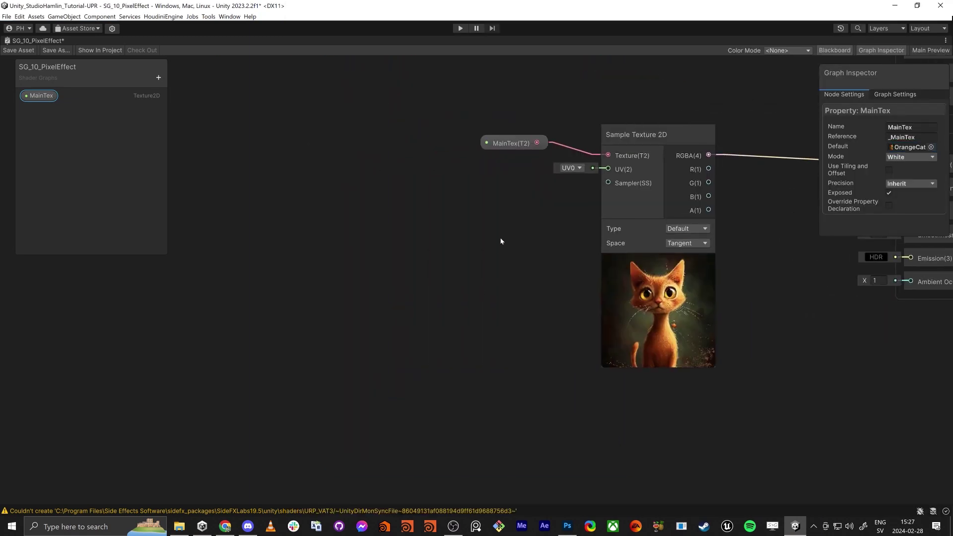
pyautogui.moveTo(314, 248); pyautogui.dragTo(359, 245, button='middle')
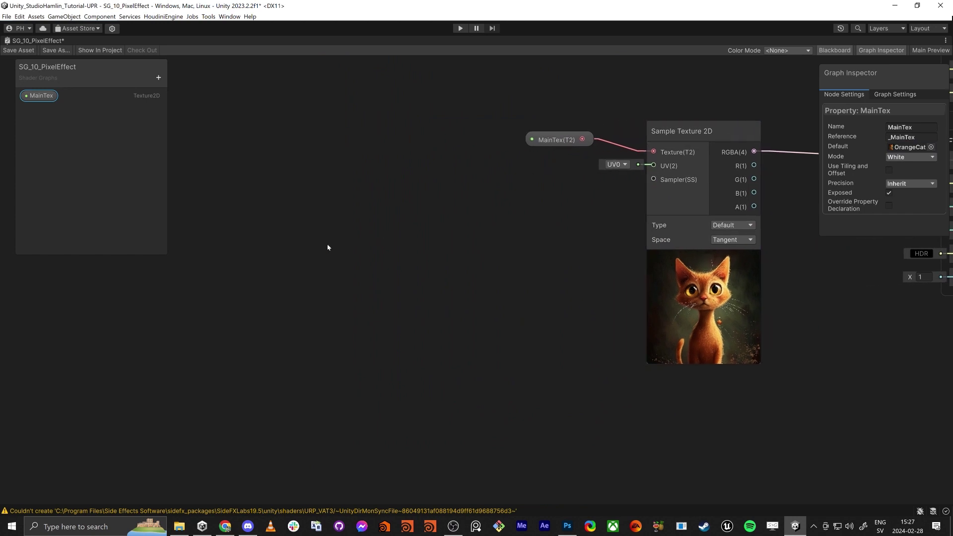
pyautogui.click(304, 245)
pyautogui.press('space')
pyautogui.write('uv')
pyautogui.press('Return')
pyautogui.moveTo(374, 268); pyautogui.dragTo(227, 183)
pyautogui.moveTo(433, 254); pyautogui.dragTo(537, 270, button='middle')
pyautogui.scroll(-6, 538, 271)
pyautogui.moveTo(450, 242); pyautogui.dragTo(310, 235)
pyautogui.scroll(3, 342, 246)
pyautogui.moveTo(386, 253); pyautogui.dragTo(343, 247, button='middle')
# Create a Split node fed by the UV node's output.
pyautogui.moveTo(254, 221); pyautogui.dragTo(299, 243)
pyautogui.write('split')
pyautogui.press('Return')
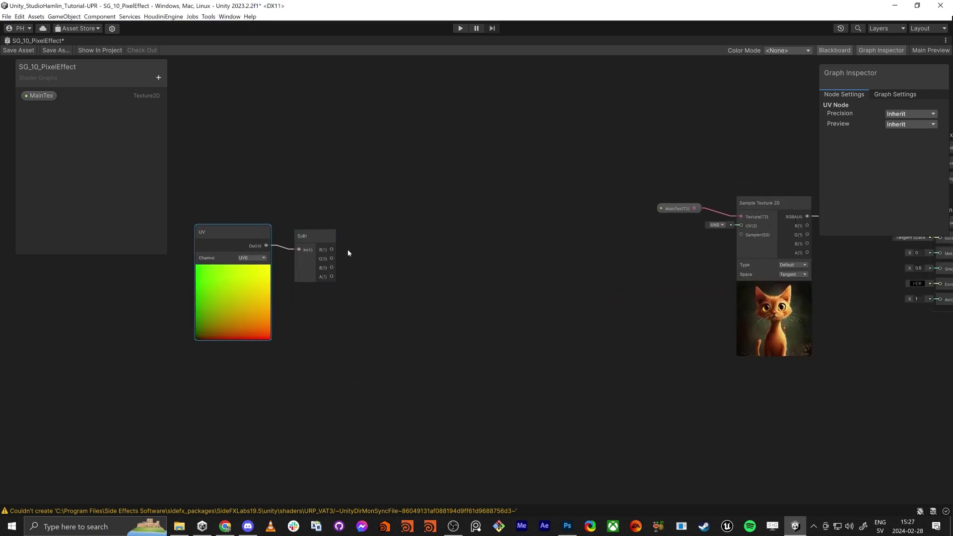
# Create a Vector 2 node beside Split, connecting Split's R output to X and its G output to Y.
pyautogui.moveTo(331, 249); pyautogui.dragTo(374, 255)
pyautogui.write('vec')
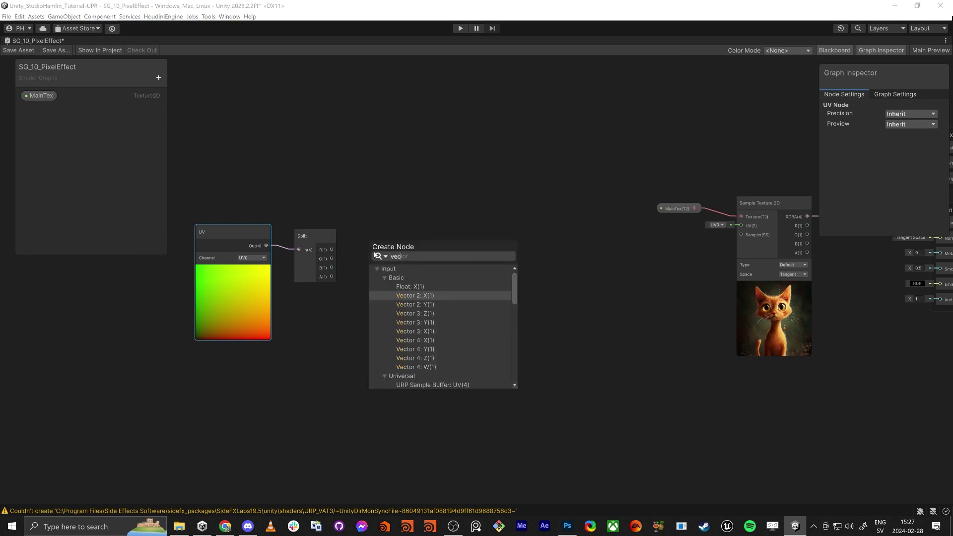
pyautogui.press('Return')
pyautogui.moveTo(377, 245); pyautogui.dragTo(332, 259)
pyautogui.moveTo(422, 232); pyautogui.dragTo(367, 236)
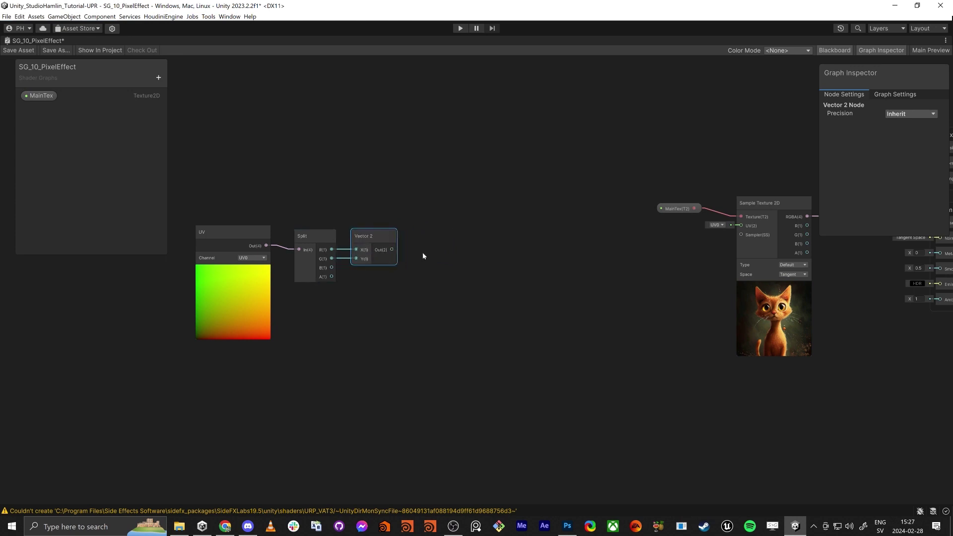
# Add an Integer node with a value of 10 and place it below the Split node.
pyautogui.click(410, 349)
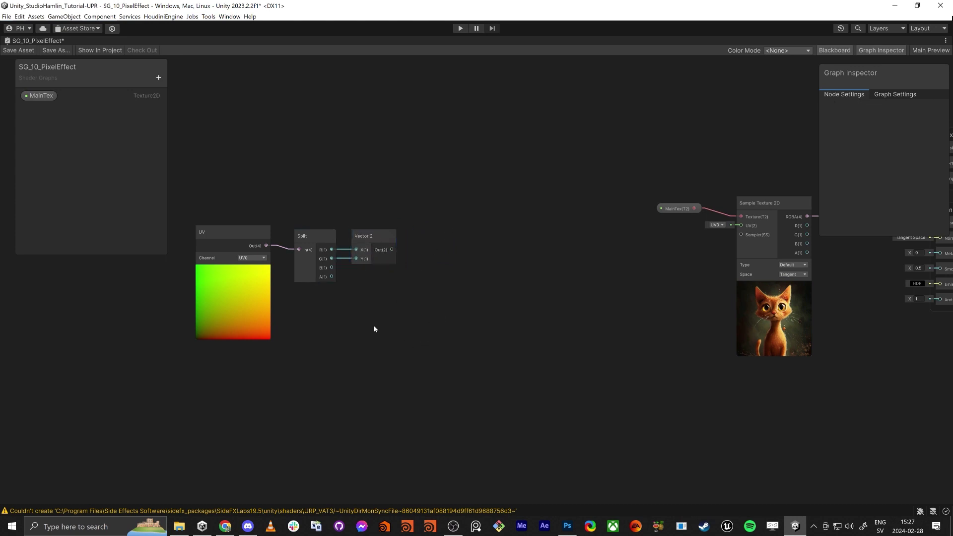
pyautogui.press('space')
pyautogui.write('int')
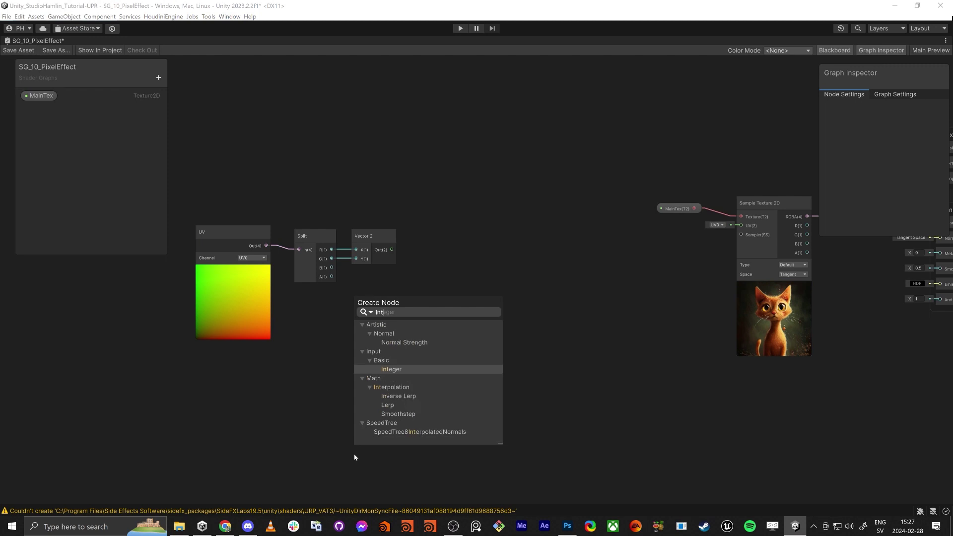
pyautogui.press('Return')
pyautogui.moveTo(360, 469); pyautogui.dragTo(308, 405)
pyautogui.moveTo(321, 435); pyautogui.dragTo(180, 430)
pyautogui.write('10')
pyautogui.press('Tab')
pyautogui.moveTo(326, 405); pyautogui.dragTo(318, 362)
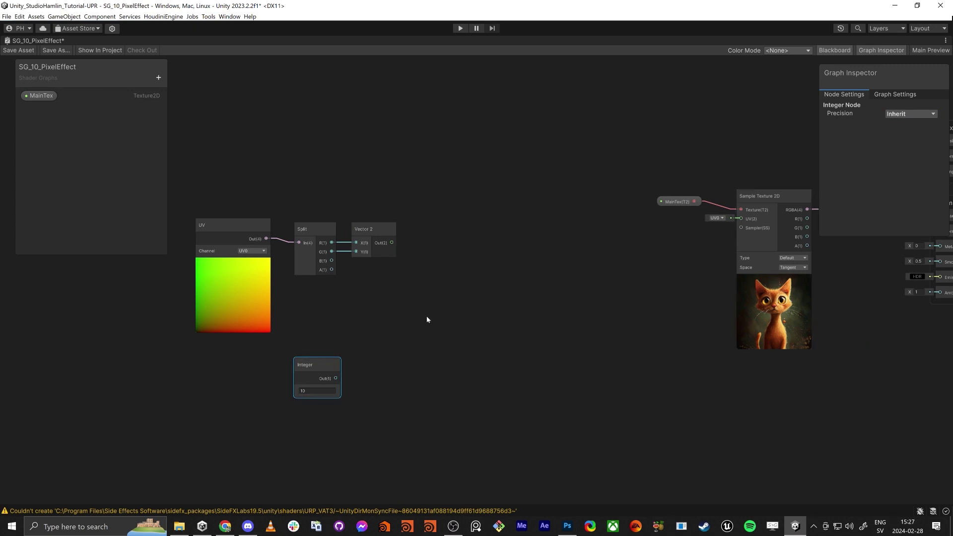
# Add a Preview node fed by the Split node's R output and place it above the Vector 2 node.
pyautogui.moveTo(416, 310); pyautogui.dragTo(379, 303, button='middle')
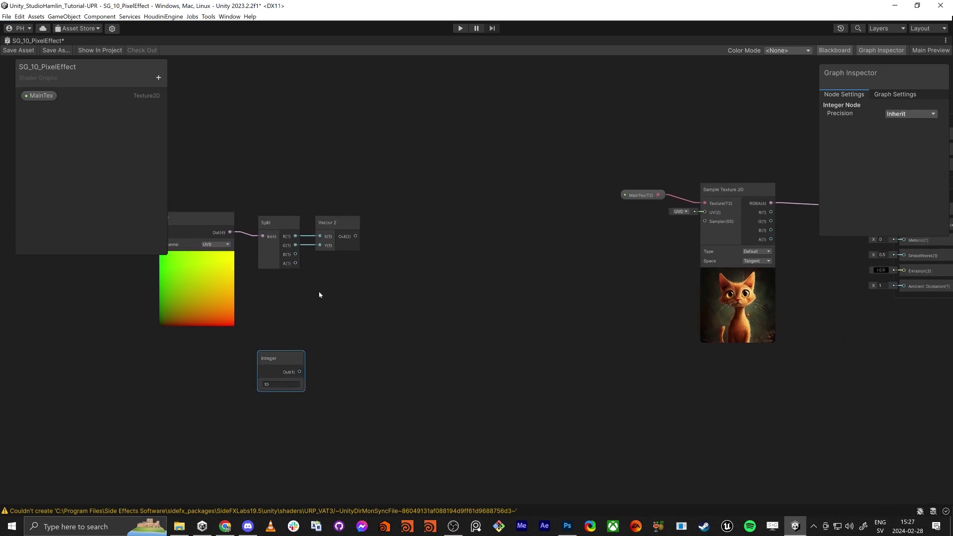
pyautogui.moveTo(317, 293); pyautogui.dragTo(338, 299, button='middle')
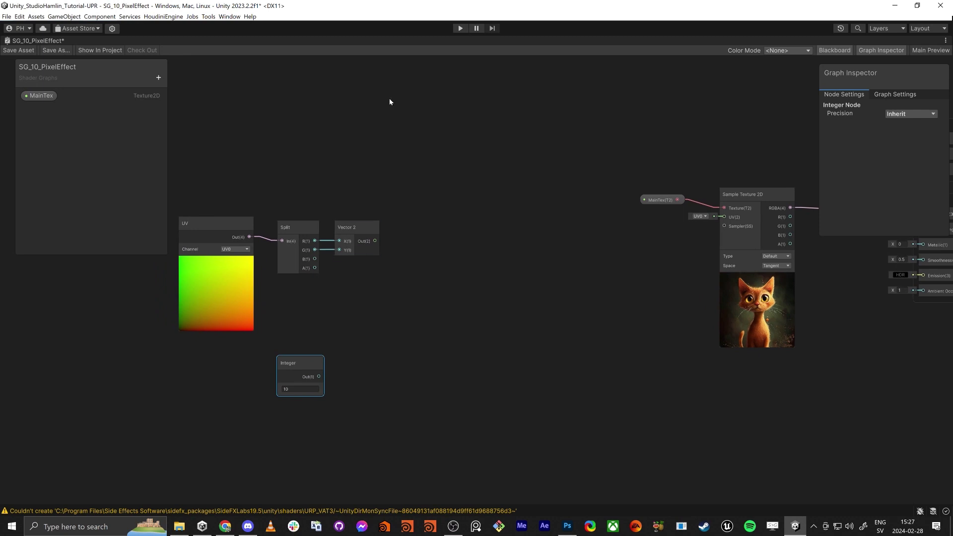
pyautogui.click(379, 142)
pyautogui.press('space')
pyautogui.write('preview')
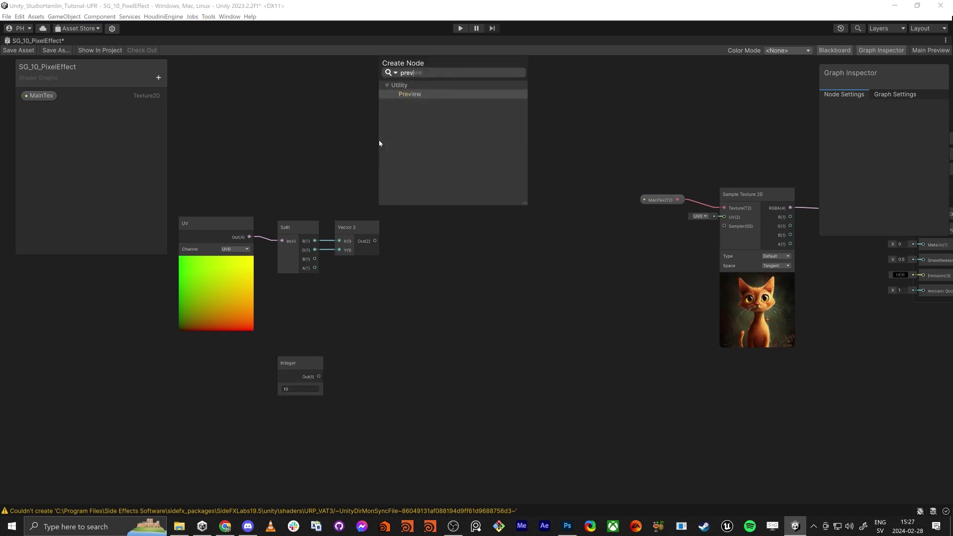
pyautogui.press('Return')
pyautogui.moveTo(315, 242); pyautogui.dragTo(385, 172)
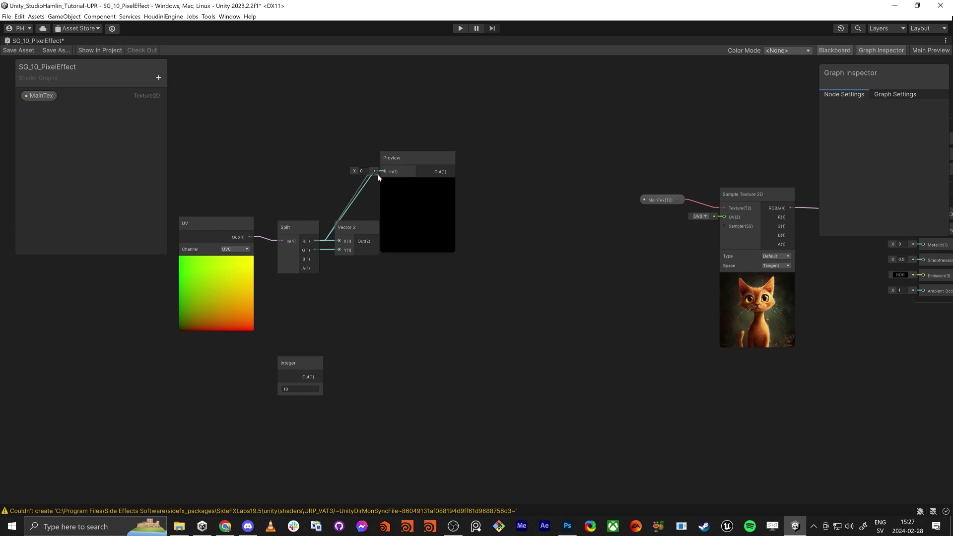
pyautogui.moveTo(439, 158); pyautogui.dragTo(454, 103)
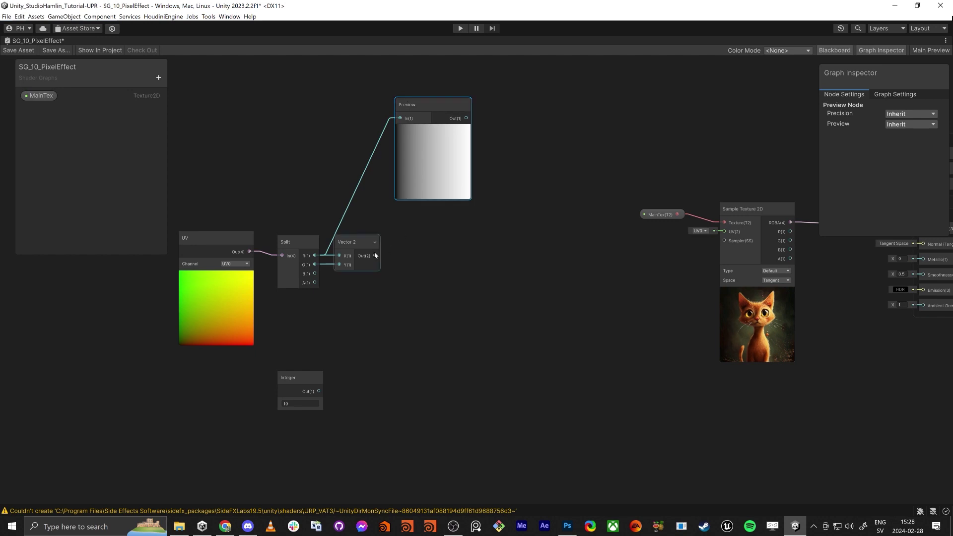
# Create a Multiply node with the Vector 2 output connected to its A input.
pyautogui.moveTo(375, 256); pyautogui.dragTo(412, 233)
pyautogui.write('multiply')
pyautogui.press('Return')
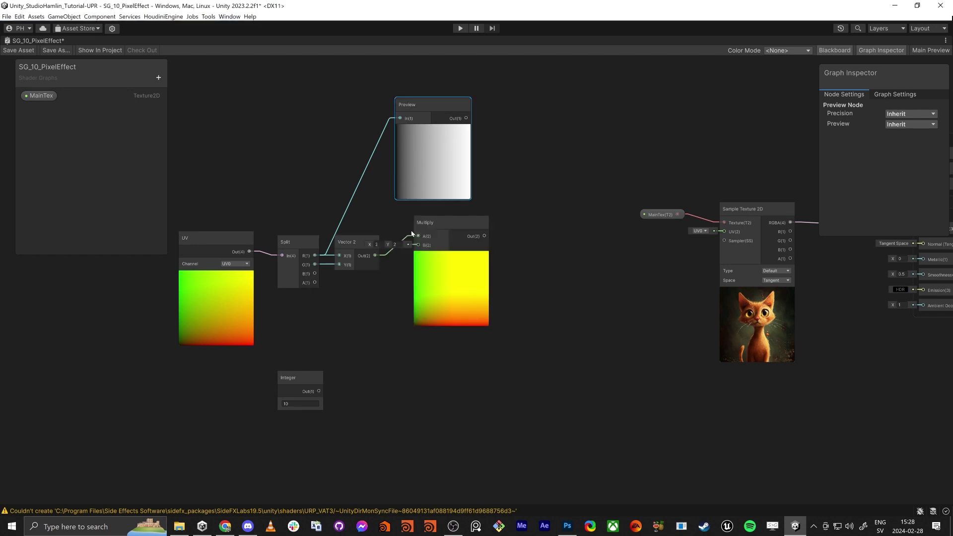
# Create a second Split node from the Multiply output, connect its R output to Preview, and move Preview beside it.
pyautogui.moveTo(484, 241); pyautogui.dragTo(531, 155)
pyautogui.write('split')
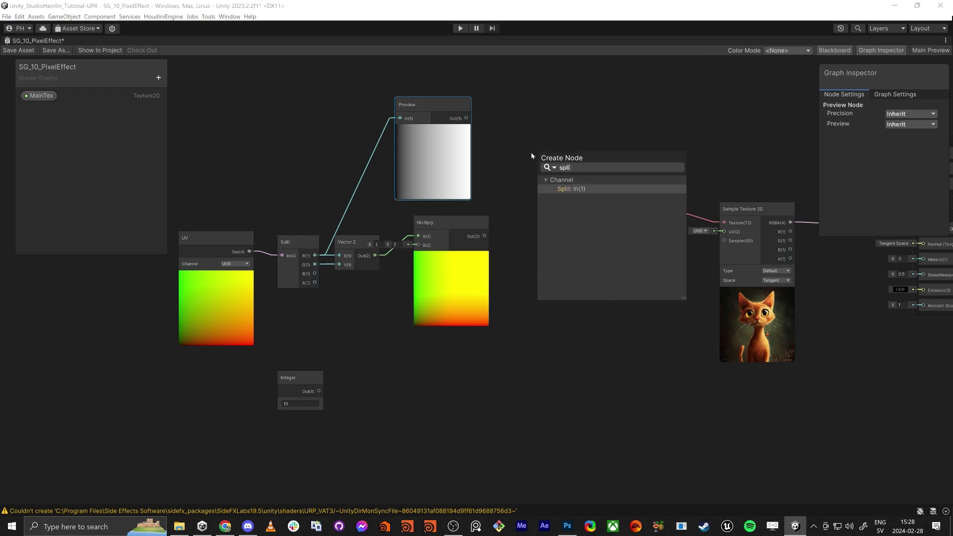
pyautogui.press('Return')
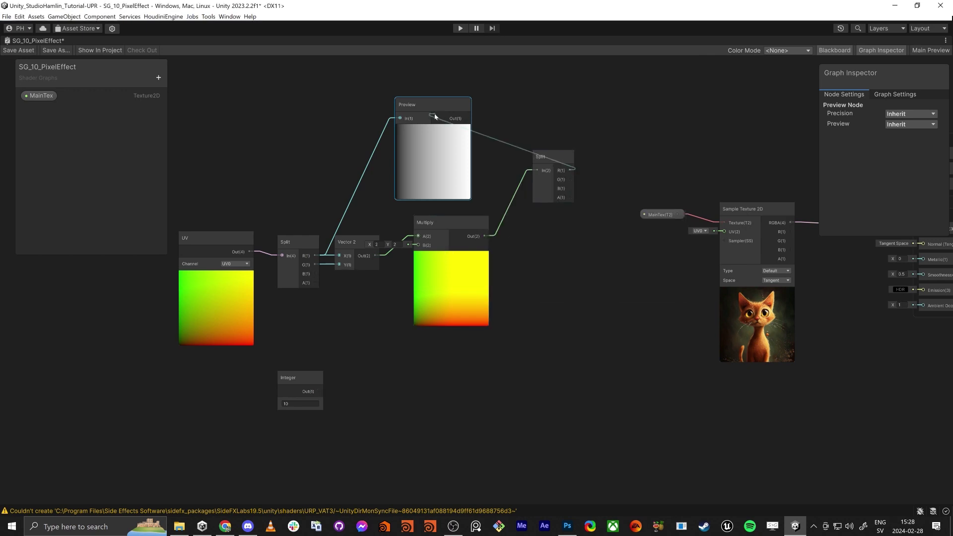
pyautogui.moveTo(427, 112); pyautogui.dragTo(633, 123)
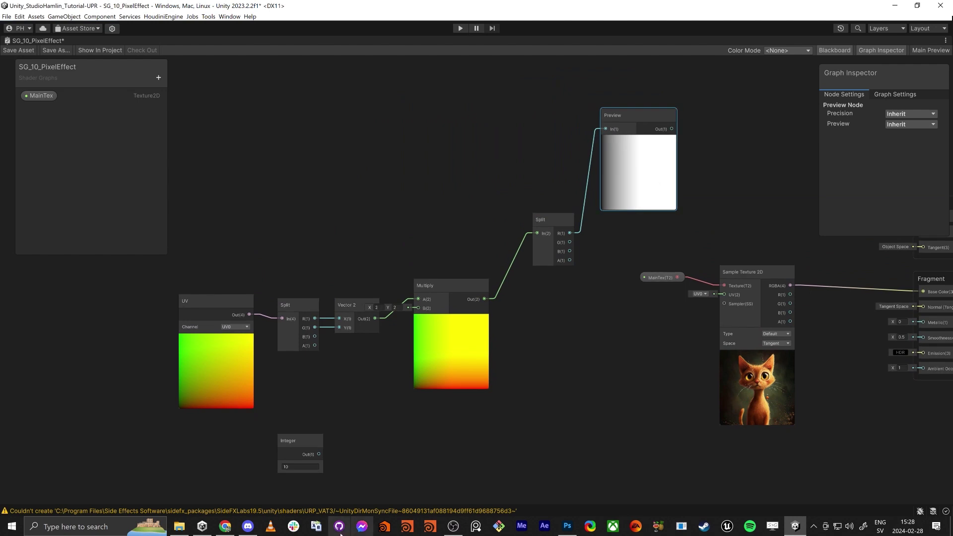
# Connect the Integer output to Multiply's B input and tidy the Multiply, second Split and Preview nodes.
pyautogui.moveTo(451, 280); pyautogui.dragTo(456, 309)
pyautogui.moveTo(319, 454); pyautogui.dragTo(417, 341)
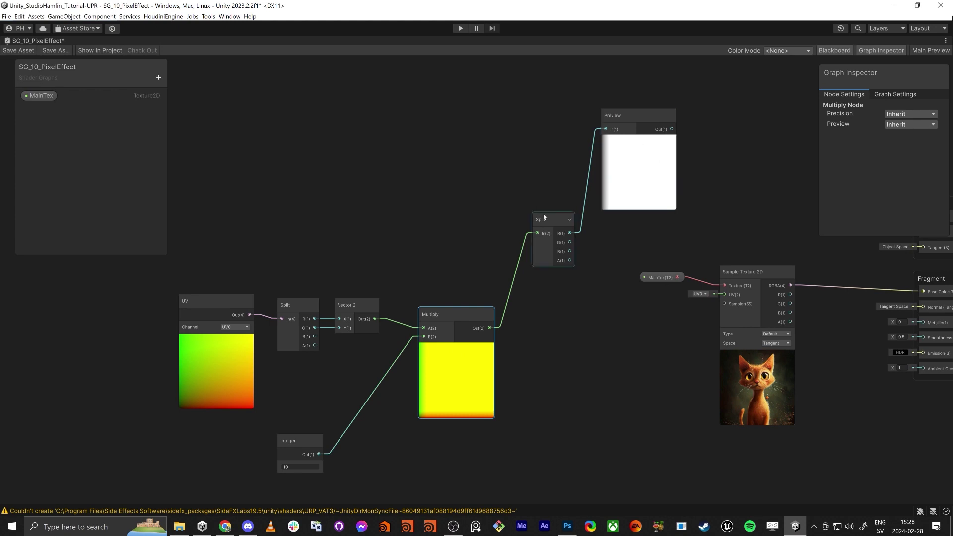
pyautogui.moveTo(535, 217); pyautogui.dragTo(525, 202)
pyautogui.moveTo(644, 116); pyautogui.dragTo(630, 156)
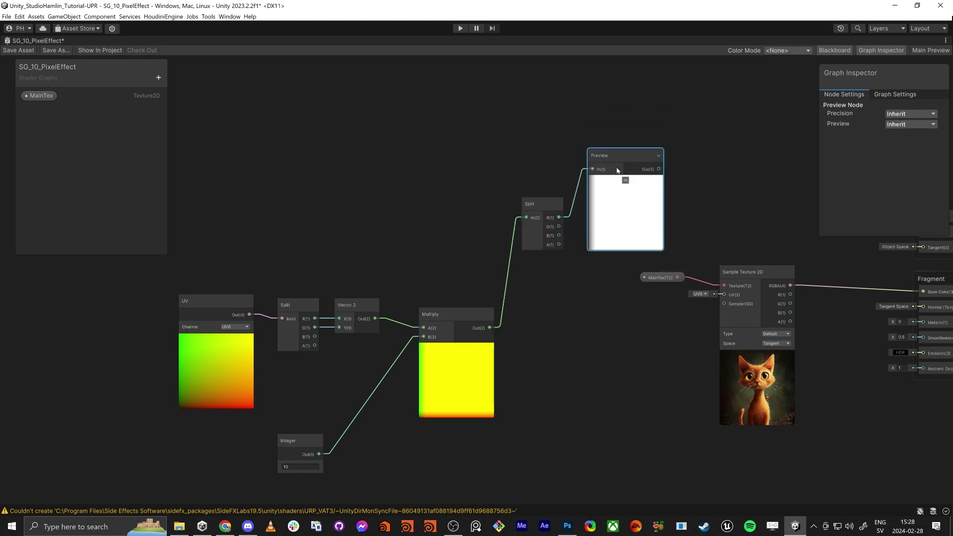
# Add a Floor node fed by the Multiply output and connect its output to the second Split node's input.
pyautogui.click(491, 335)
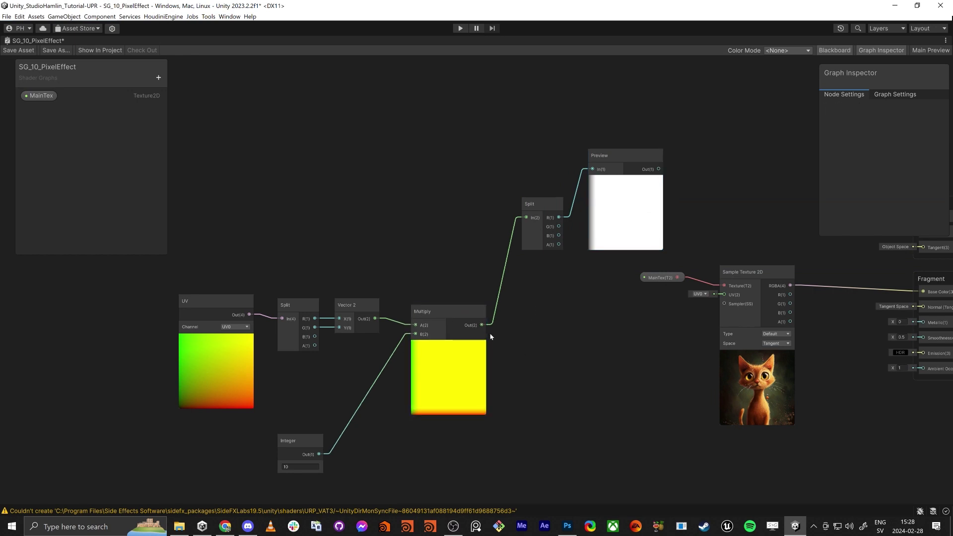
pyautogui.press('space')
pyautogui.write('floor')
pyautogui.press('Return')
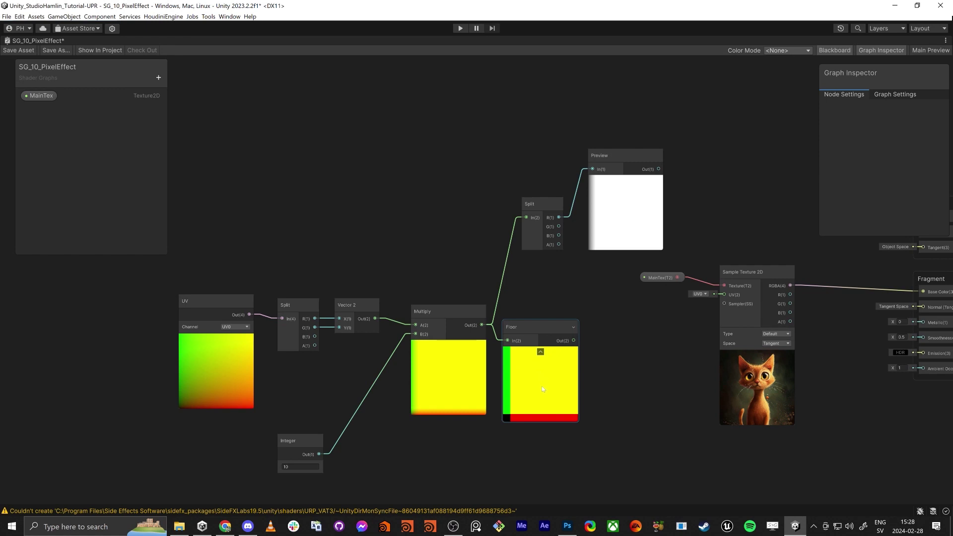
pyautogui.moveTo(493, 453); pyautogui.dragTo(473, 448, button='middle')
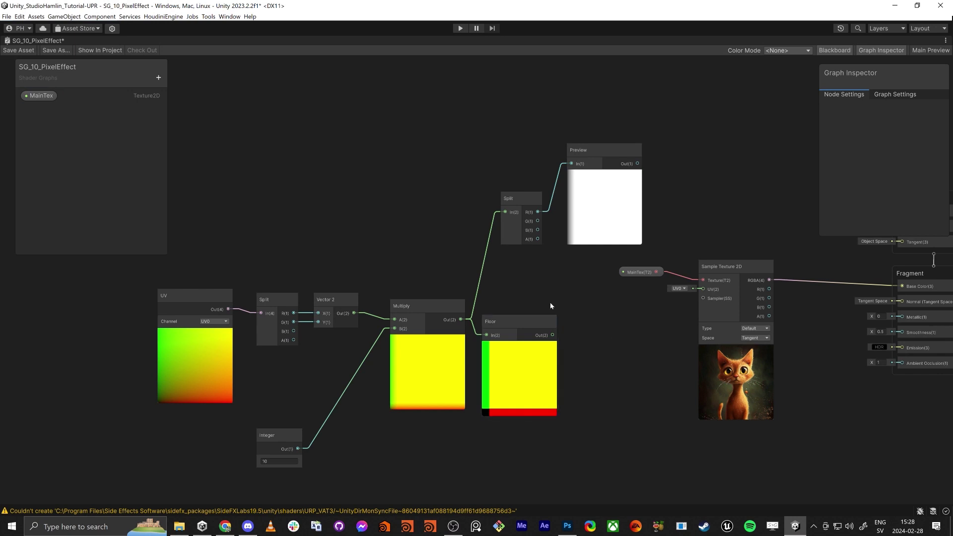
pyautogui.moveTo(552, 335); pyautogui.dragTo(505, 212)
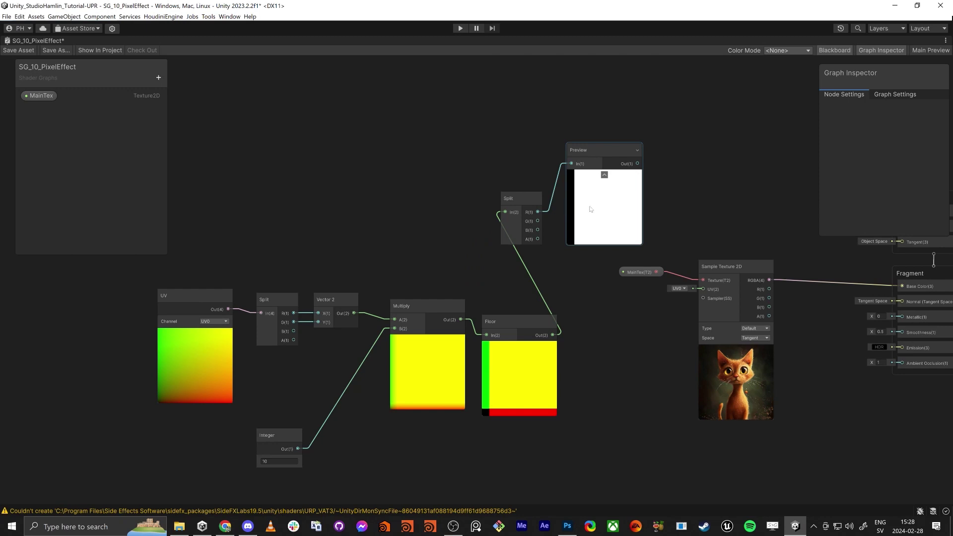
# Move the UV, Integer, Multiply, Floor, Split and Preview nodes together farther away from Sample Texture 2D to make room.
pyautogui.moveTo(614, 337); pyautogui.dragTo(621, 294, button='middle')
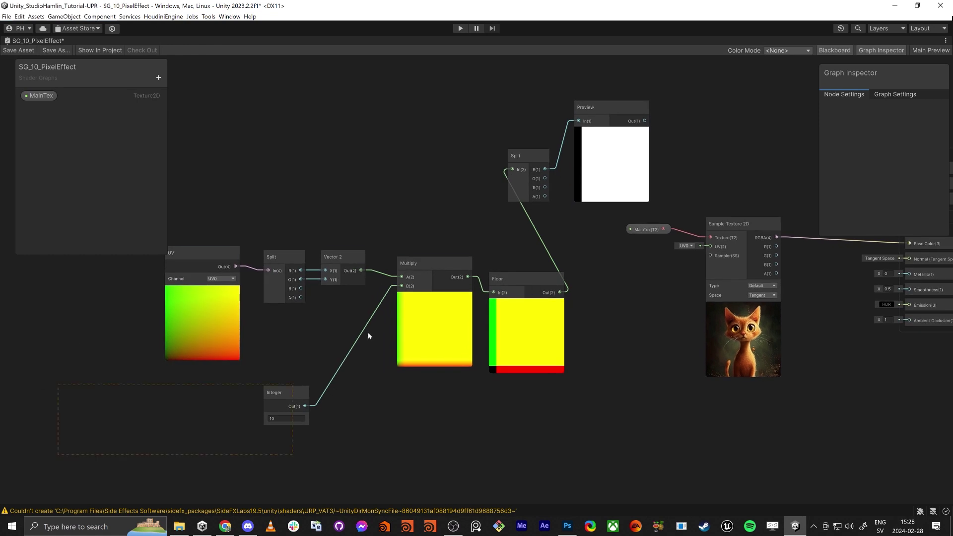
pyautogui.moveTo(579, 97); pyautogui.dragTo(591, 99)
pyautogui.moveTo(622, 111); pyautogui.dragTo(498, 108)
pyautogui.moveTo(497, 332); pyautogui.dragTo(577, 290, button='middle')
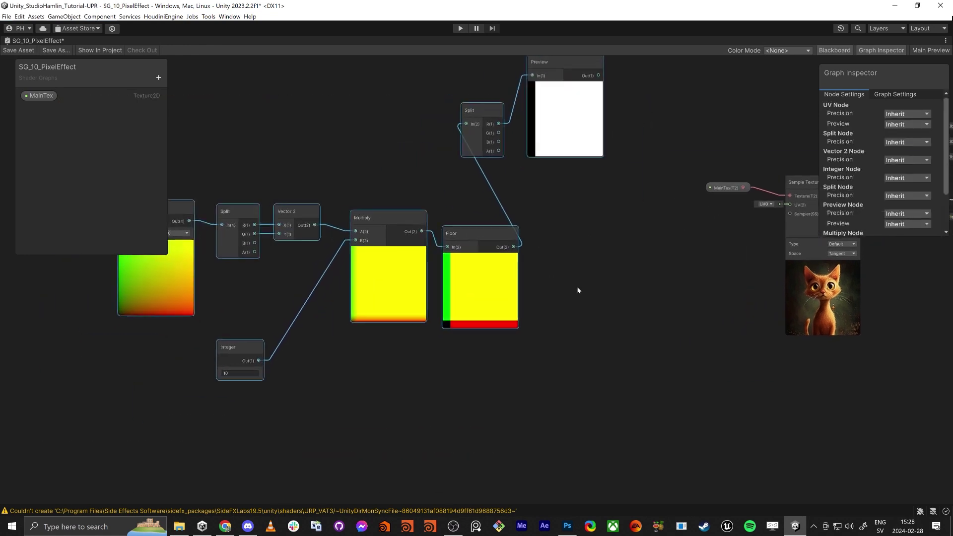
# Add a Divide node with the Floor output in A and the Integer output in B, and move Integer between Multiply and Divide.
pyautogui.click(576, 289)
pyautogui.press('space')
pyautogui.write('divide')
pyautogui.press('Return')
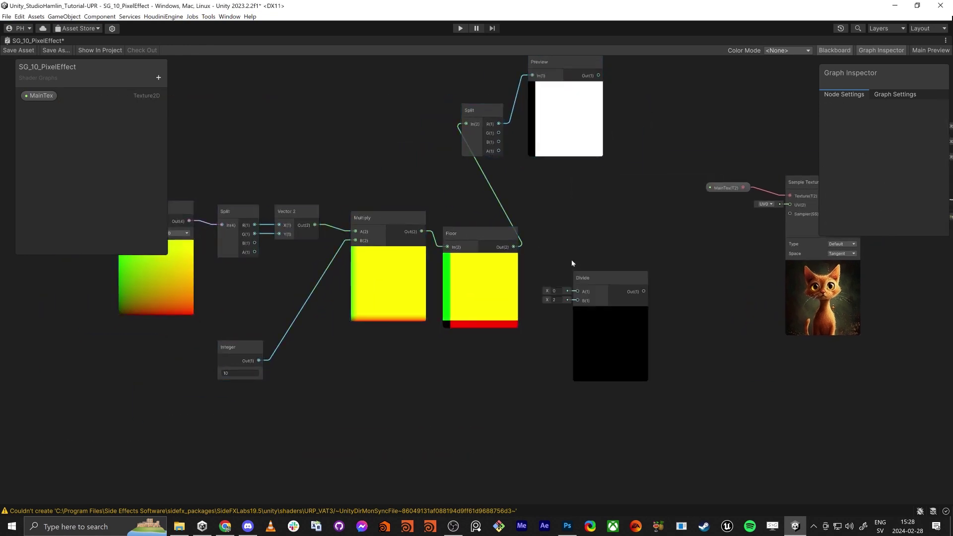
pyautogui.moveTo(600, 278); pyautogui.dragTo(606, 225)
pyautogui.moveTo(233, 347); pyautogui.dragTo(514, 240)
# Connect the Divide output to the second Split node's input and to the UV input of Sample Texture 2D.
pyautogui.moveTo(554, 155); pyautogui.dragTo(534, 235, button='middle')
pyautogui.moveTo(629, 300); pyautogui.dragTo(449, 201)
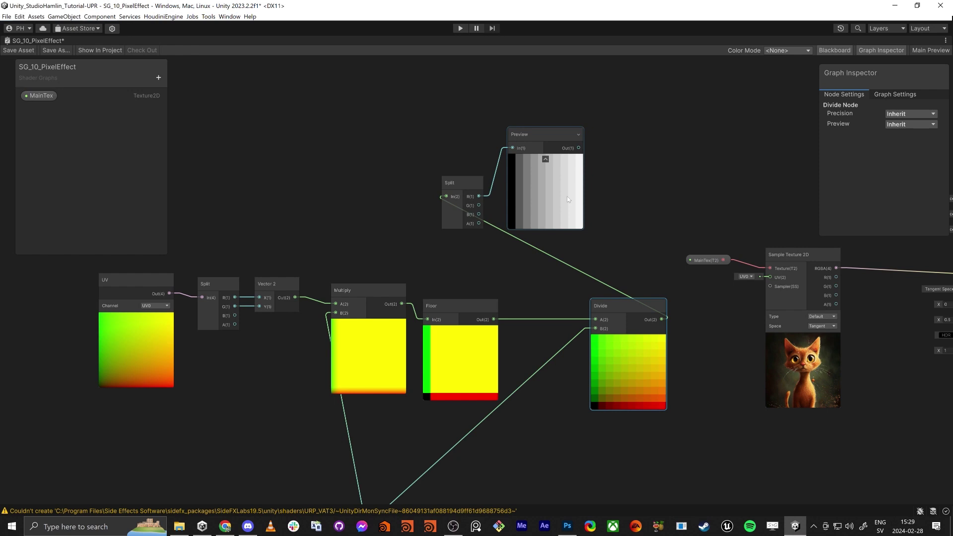
pyautogui.moveTo(770, 278); pyautogui.dragTo(663, 321)
pyautogui.moveTo(774, 370); pyautogui.dragTo(590, 341, button='middle')
pyautogui.scroll(6, 599, 336)
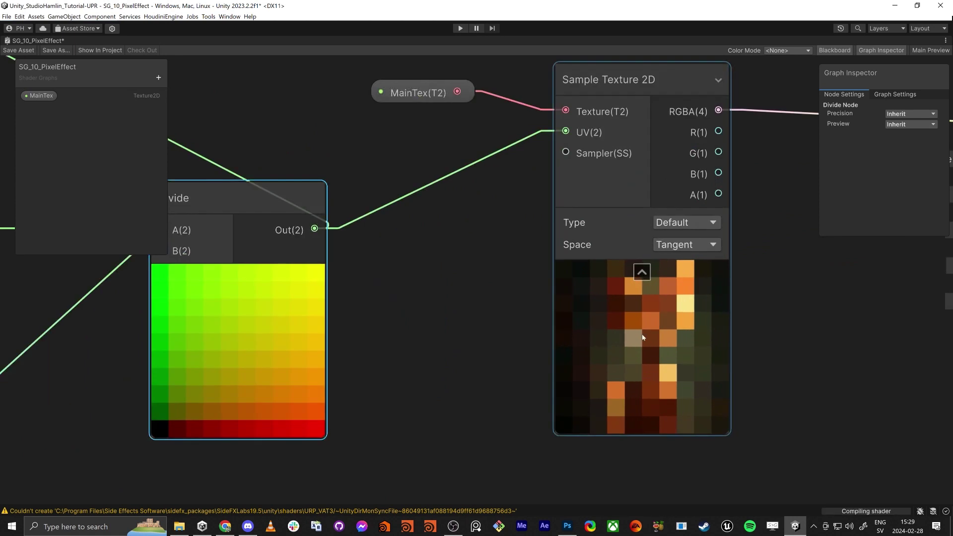
pyautogui.scroll(-5, 642, 337)
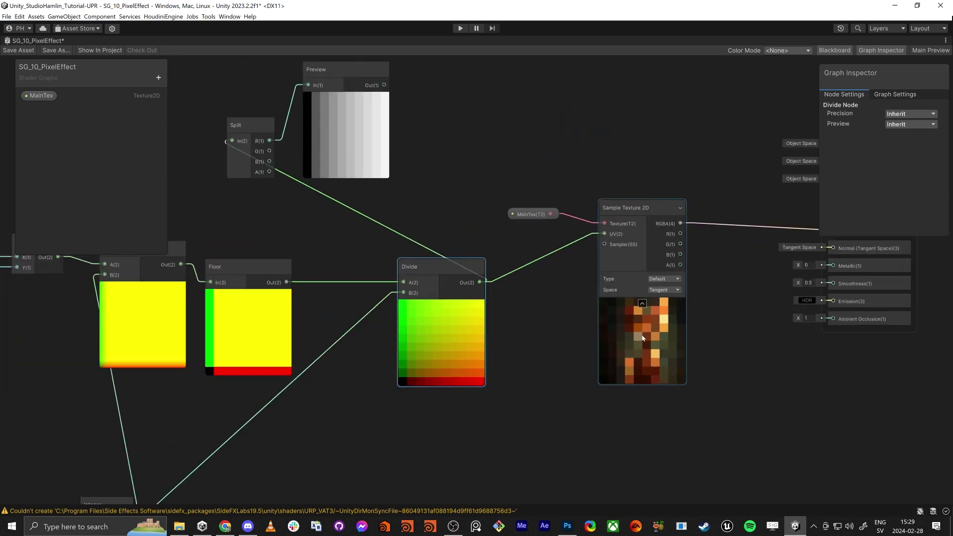
pyautogui.scroll(5, 725, 397)
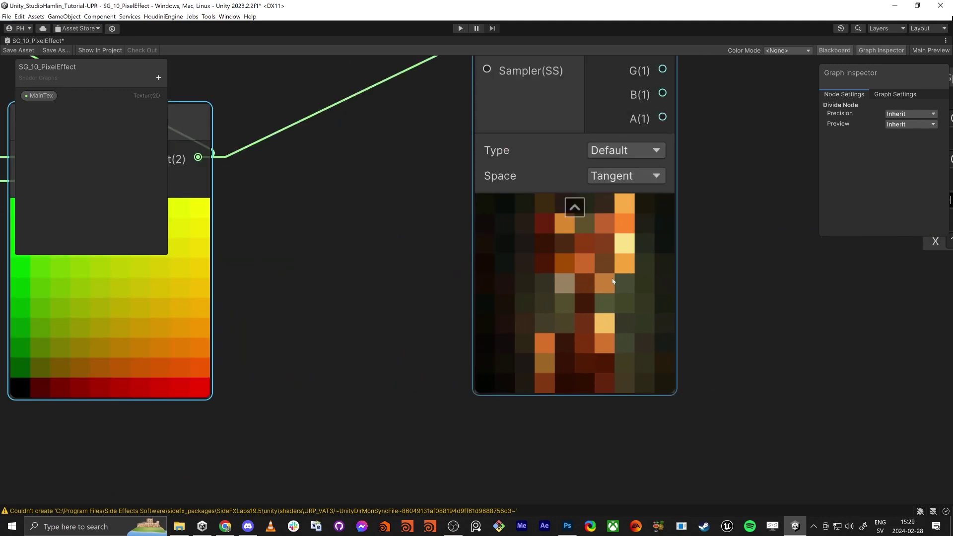
# Move the Integer node between the Divide and Sample Texture 2D nodes, close to the texture preview.
pyautogui.scroll(-4, 613, 281)
pyautogui.moveTo(397, 347); pyautogui.dragTo(552, 304, button='middle')
pyautogui.moveTo(77, 457); pyautogui.dragTo(234, 382, button='middle')
pyautogui.moveTo(373, 381); pyautogui.dragTo(237, 387, button='middle')
pyautogui.moveTo(45, 393); pyautogui.dragTo(592, 210)
pyautogui.moveTo(703, 287); pyautogui.dragTo(488, 454, button='middle')
pyautogui.scroll(3, 447, 398)
pyautogui.rightClick(444, 398)
pyautogui.moveTo(488, 372); pyautogui.dragTo(403, 269)
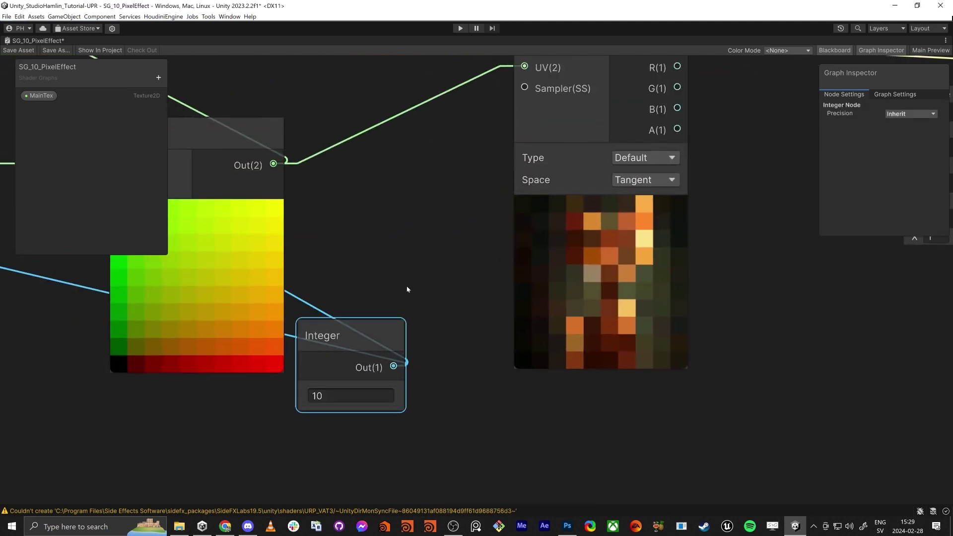
pyautogui.moveTo(364, 322); pyautogui.dragTo(383, 329)
# Try a value of 11 in the Integer node and set it to 15.
pyautogui.click(359, 410)
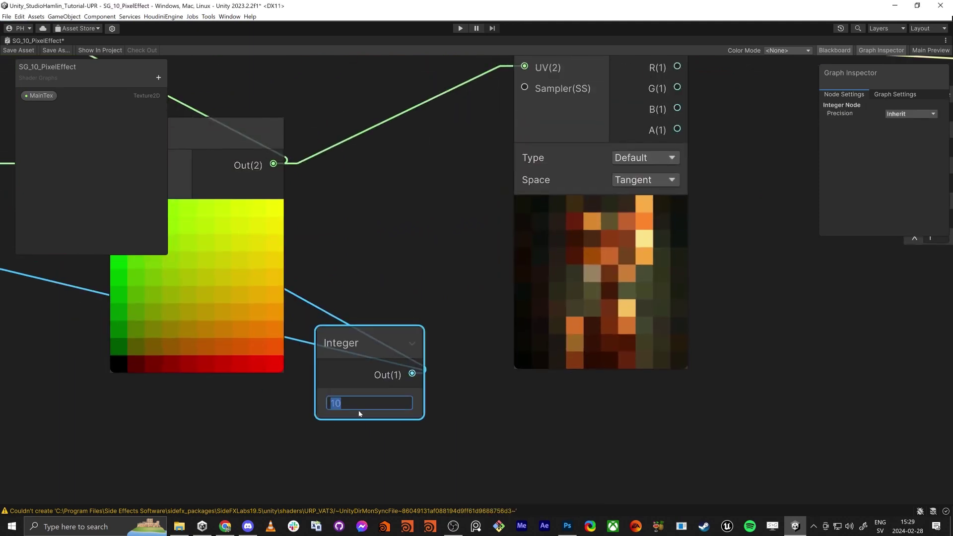
pyautogui.write('11')
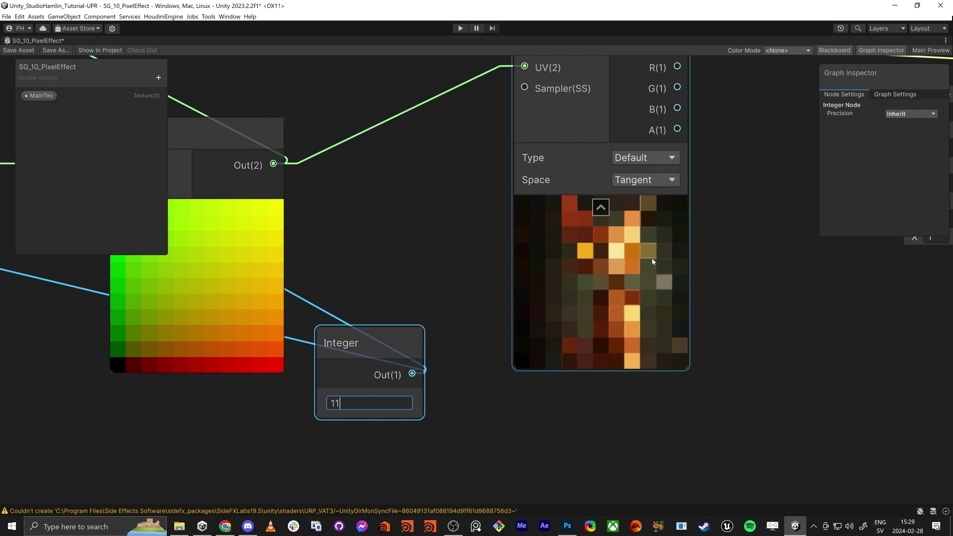
pyautogui.press('BackSpace')
pyautogui.write('5')
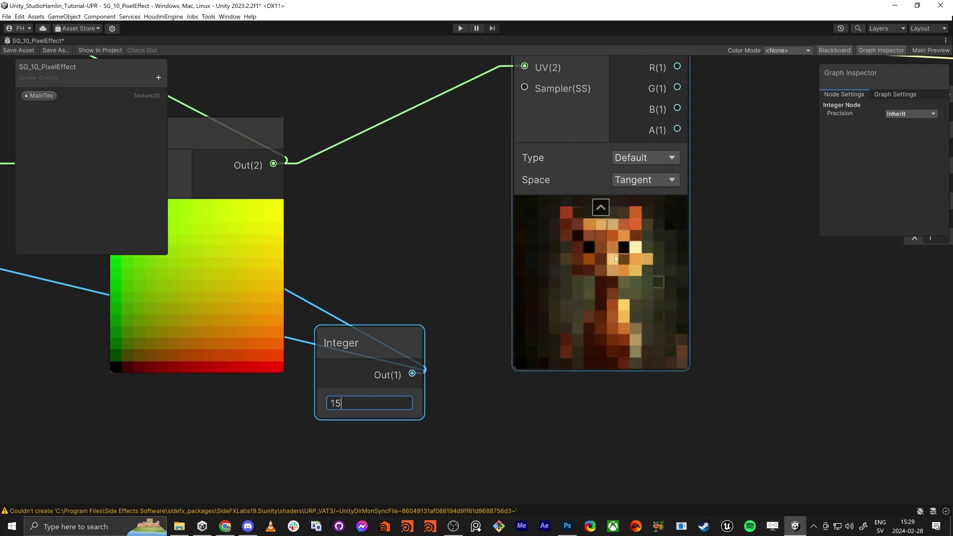
pyautogui.scroll(5, 613, 258)
pyautogui.scroll(-10, 586, 179)
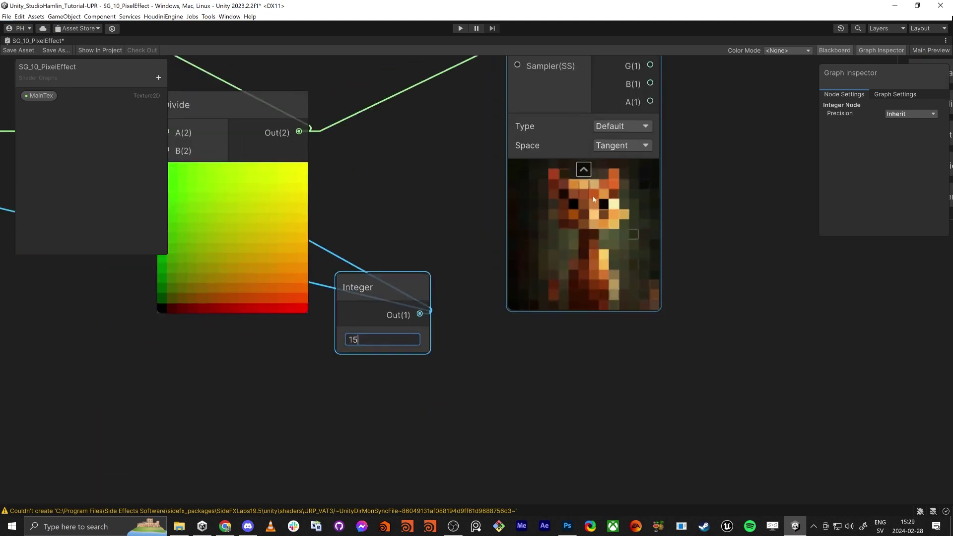
# Add a Sample Texture 2D LOD node and place it below and beside the Sample Texture 2D node.
pyautogui.moveTo(470, 195); pyautogui.dragTo(521, 275, button='middle')
pyautogui.click(642, 440)
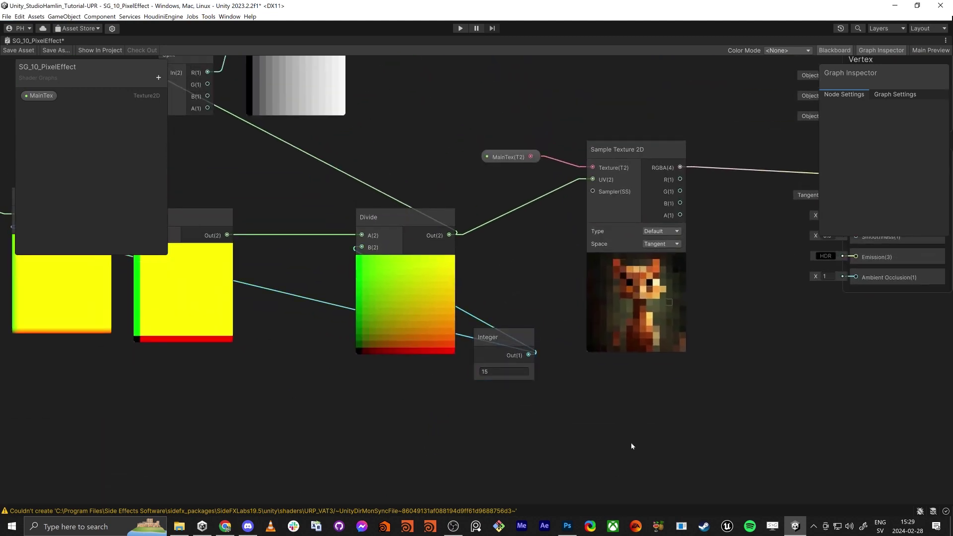
pyautogui.press('space')
pyautogui.write('text lod')
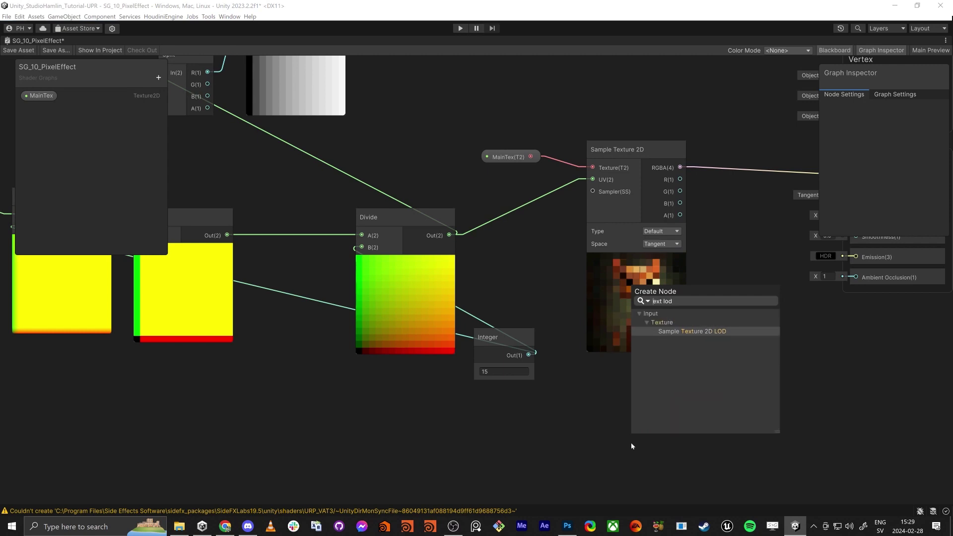
pyautogui.press('Return')
pyautogui.moveTo(668, 467); pyautogui.dragTo(621, 168)
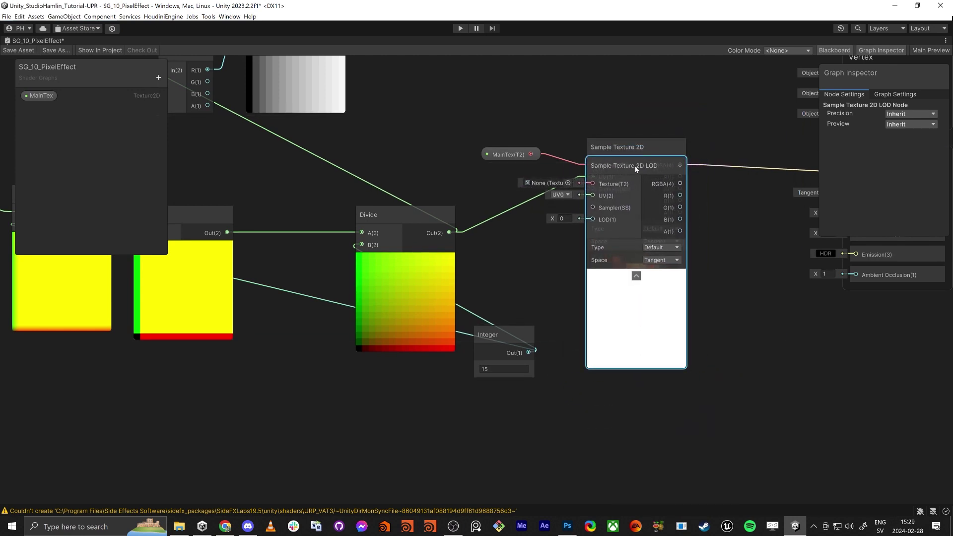
pyautogui.moveTo(649, 168); pyautogui.dragTo(774, 293)
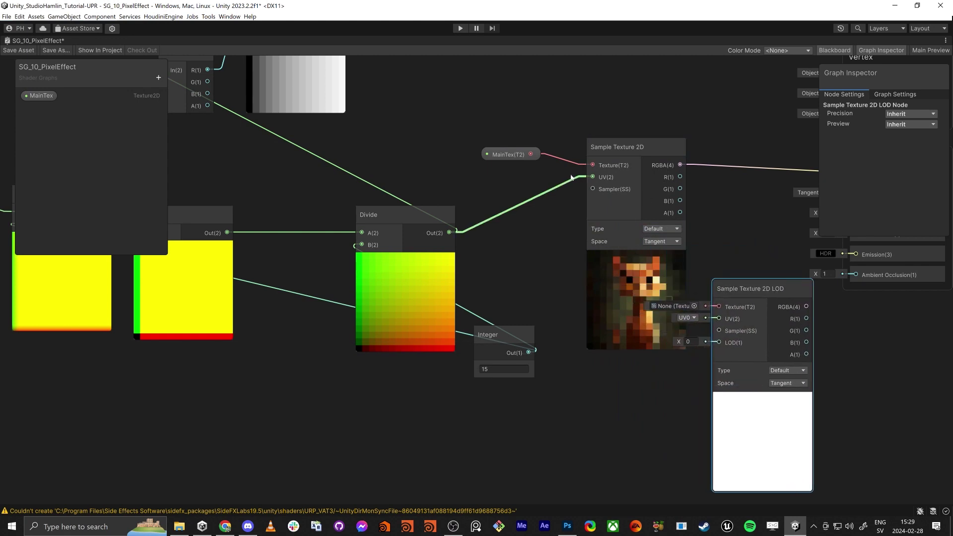
# Connect MainTex and the Divide output to Sample Texture 2D LOD, and place it beside Sample Texture 2D to compare their previews.
pyautogui.moveTo(530, 154); pyautogui.dragTo(721, 309)
pyautogui.moveTo(449, 233); pyautogui.dragTo(719, 318)
pyautogui.moveTo(798, 358); pyautogui.dragTo(775, 231)
pyautogui.scroll(5, 638, 342)
pyautogui.moveTo(530, 379); pyautogui.dragTo(371, 447, button='middle')
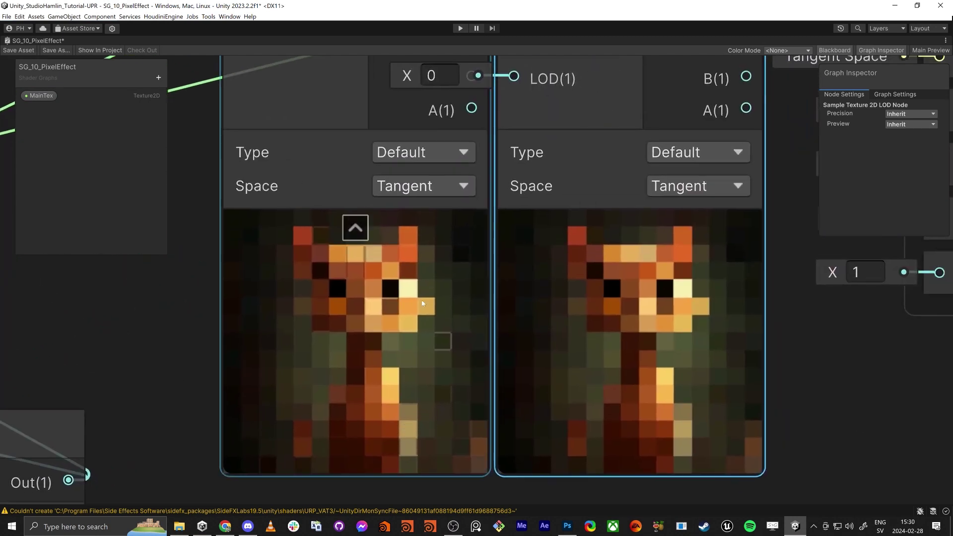
pyautogui.scroll(-5, 619, 299)
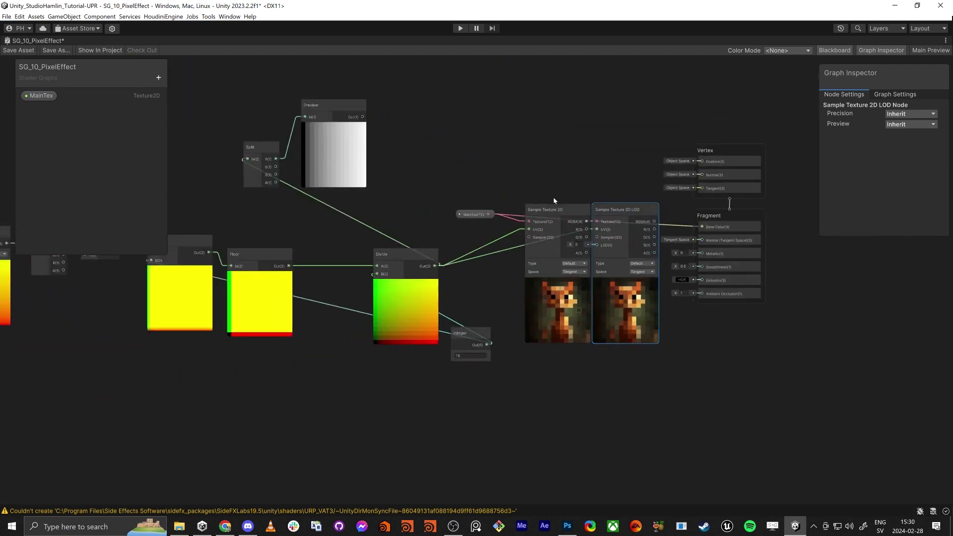
# Delete the Sample Texture 2D node, and connect the Sample Texture 2D LOD RGBA output to Base Color, placing the node beside MainTex.
pyautogui.click(558, 184)
pyautogui.moveTo(559, 184); pyautogui.dragTo(557, 118)
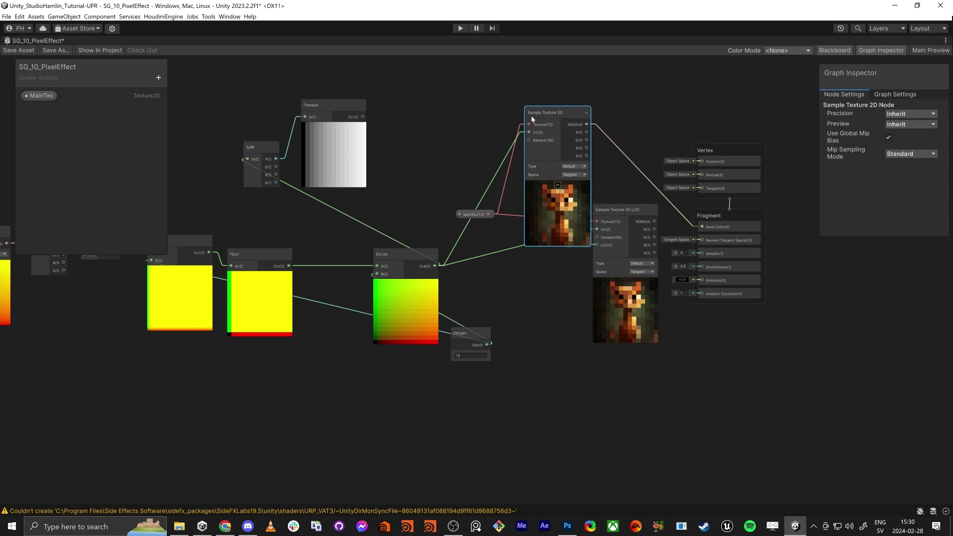
pyautogui.press('Delete')
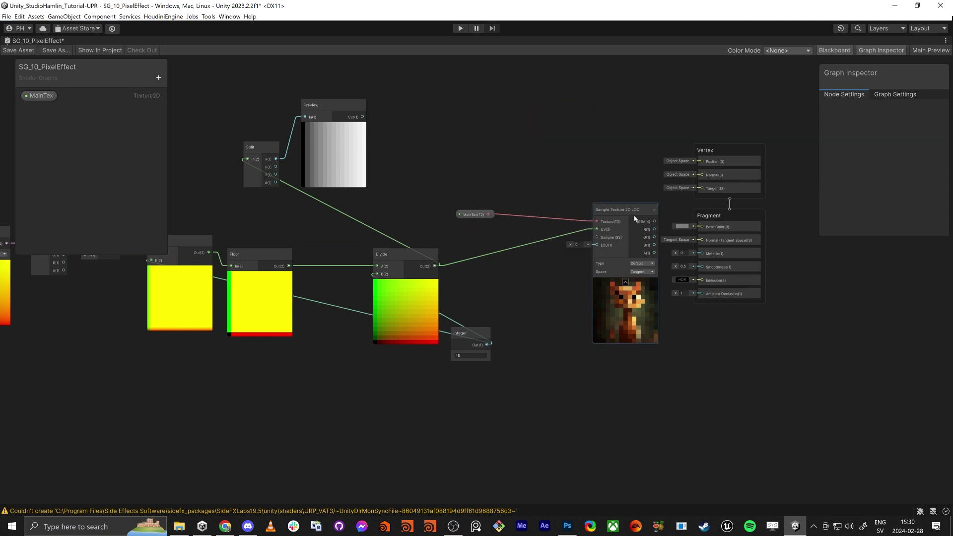
pyautogui.moveTo(654, 221); pyautogui.dragTo(702, 227)
pyautogui.moveTo(636, 216); pyautogui.dragTo(570, 217)
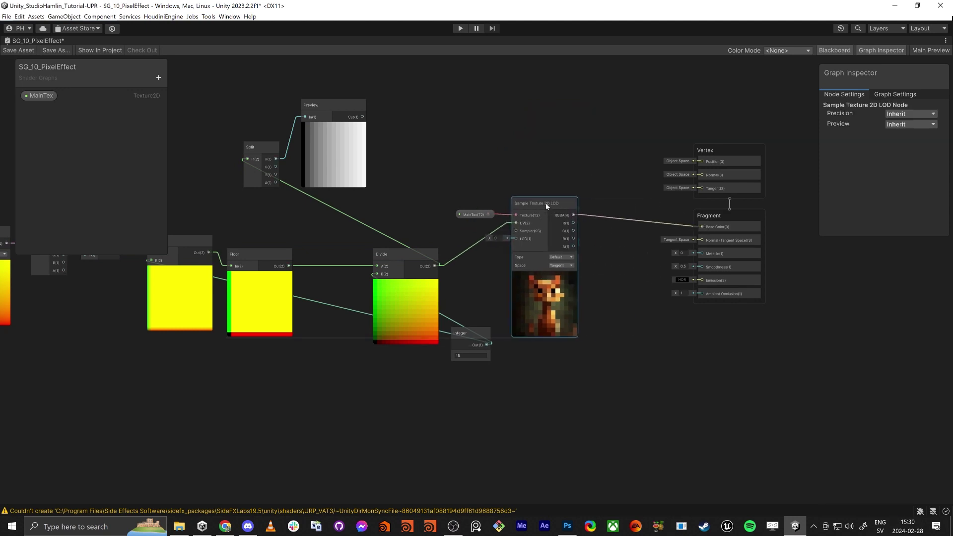
pyautogui.moveTo(410, 399); pyautogui.dragTo(503, 385, button='middle')
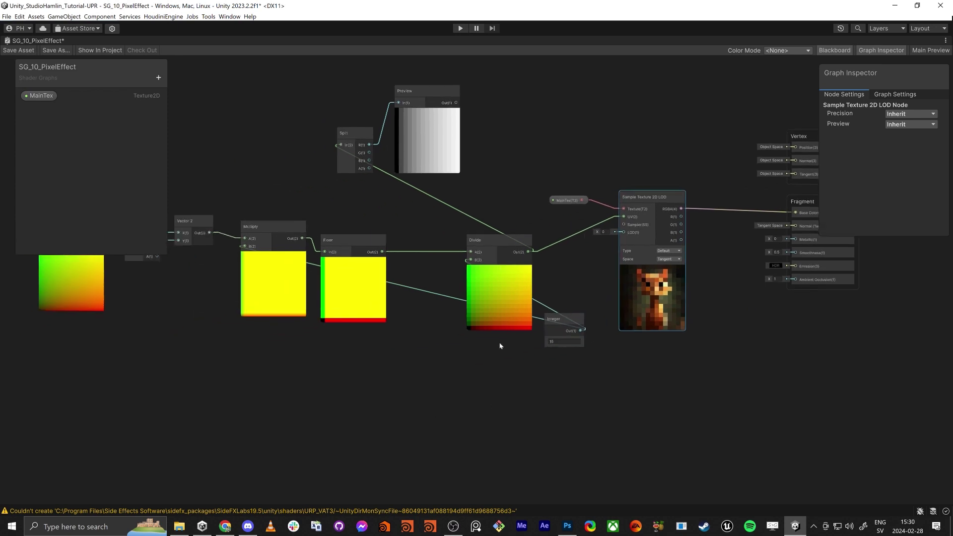
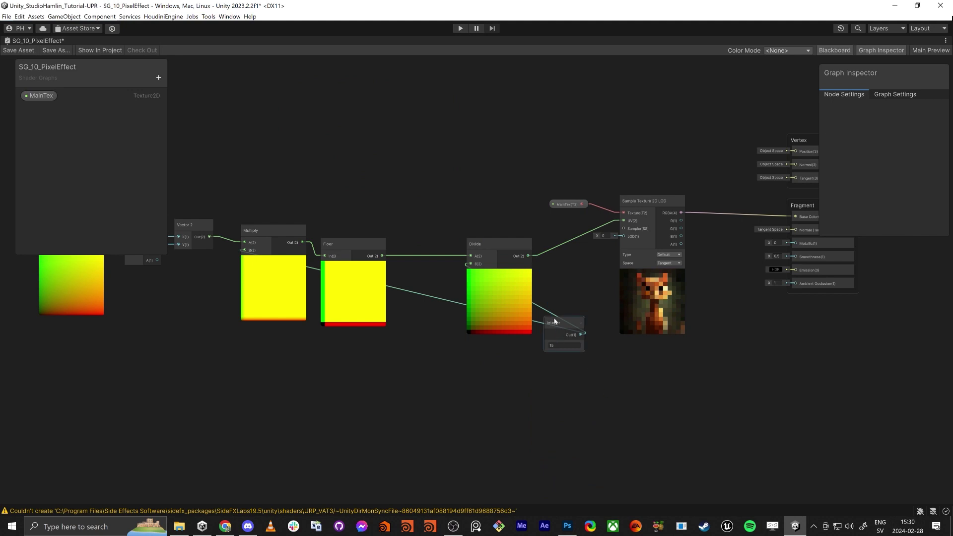
# Move the Integer node to the empty area well below the Vector 2 and Multiply nodes.
pyautogui.moveTo(571, 329); pyautogui.dragTo(199, 438)
pyautogui.moveTo(434, 395); pyautogui.dragTo(484, 429, button='middle')
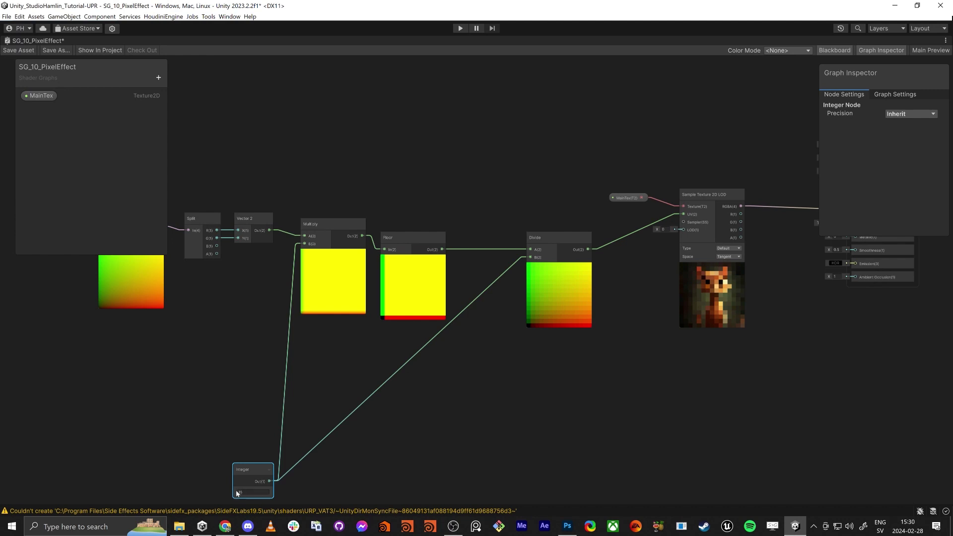
pyautogui.moveTo(645, 416); pyautogui.dragTo(660, 413, button='middle')
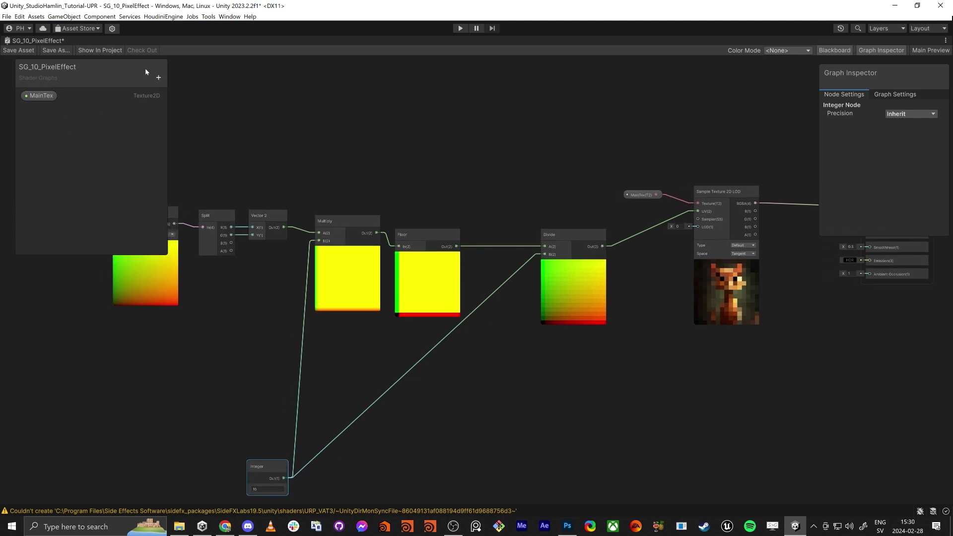
# Create a Float property named Pixelated and set its mode to Slider.
pyautogui.click(158, 77)
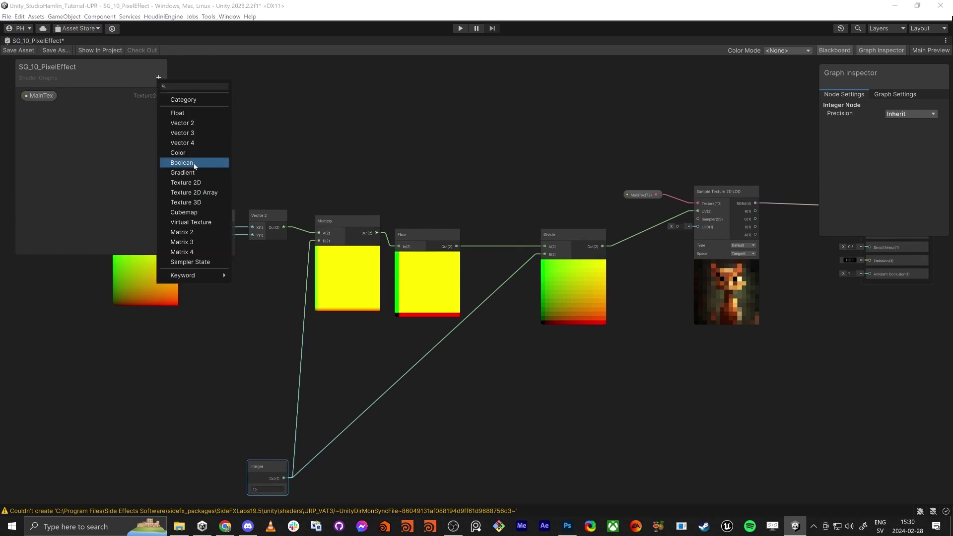
pyautogui.click(207, 114)
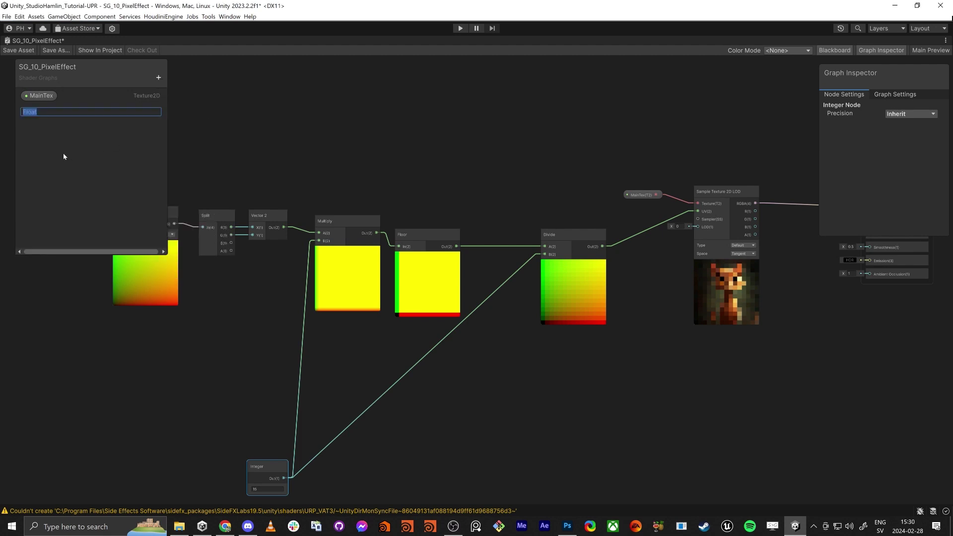
pyautogui.write('Pixel')
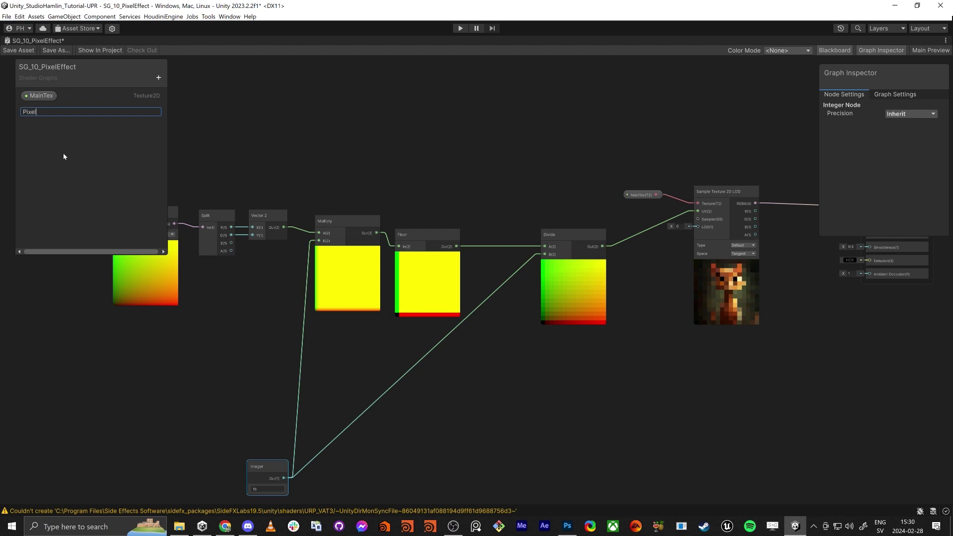
pyautogui.write('ated')
pyautogui.press('Return')
pyautogui.click(63, 111)
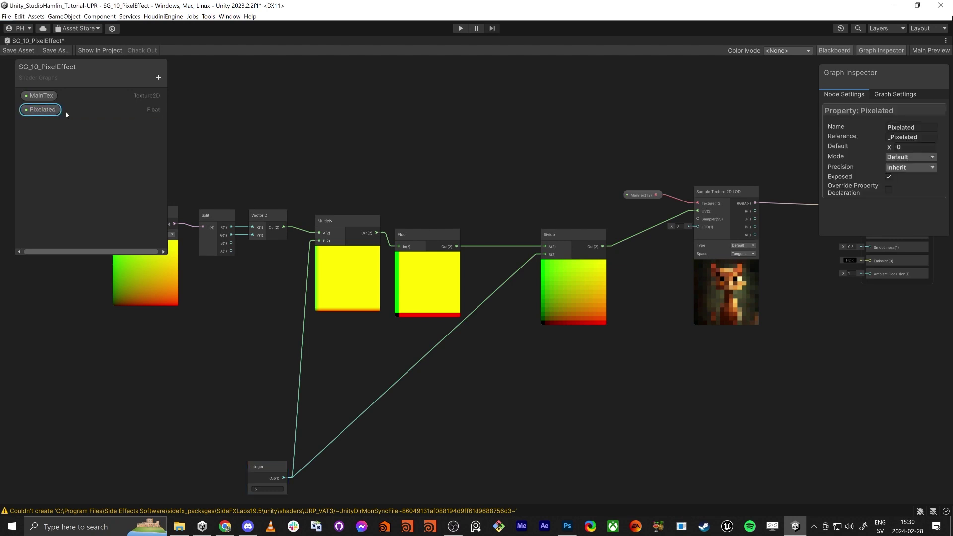
pyautogui.click(910, 157)
pyautogui.click(901, 179)
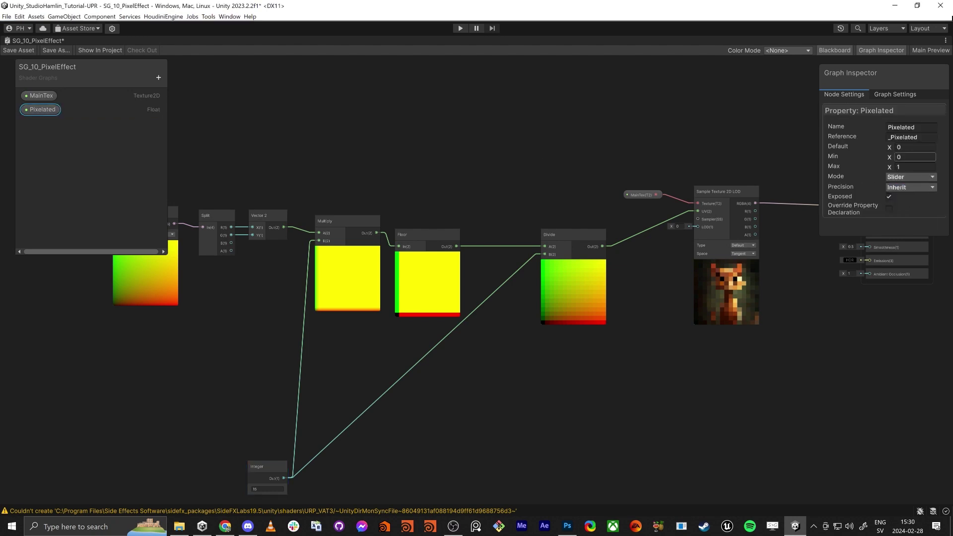
# Place the Pixelated property in the graph to the left of the Integer node, and move Integer below the Multiply node.
pyautogui.moveTo(50, 110); pyautogui.dragTo(373, 458)
pyautogui.moveTo(423, 430); pyautogui.dragTo(454, 339, button='middle')
pyautogui.moveTo(419, 375); pyautogui.dragTo(375, 416)
pyautogui.moveTo(298, 377); pyautogui.dragTo(396, 362)
pyautogui.moveTo(375, 415); pyautogui.dragTo(242, 411)
pyautogui.moveTo(314, 373); pyautogui.dragTo(367, 391, button='middle')
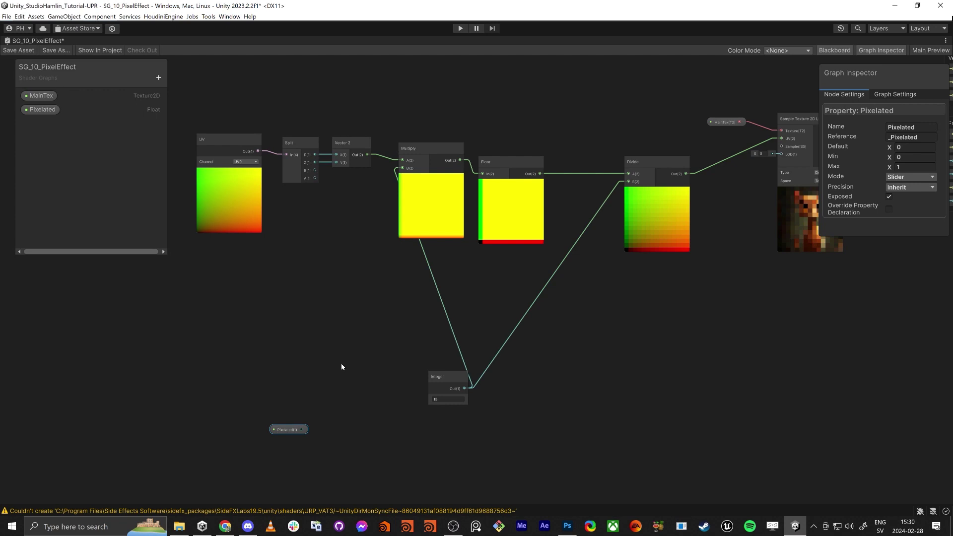
# Examine the pixelated texture preview of the Sample Texture 2D LOD node up close.
pyautogui.moveTo(341, 366); pyautogui.dragTo(236, 392, button='middle')
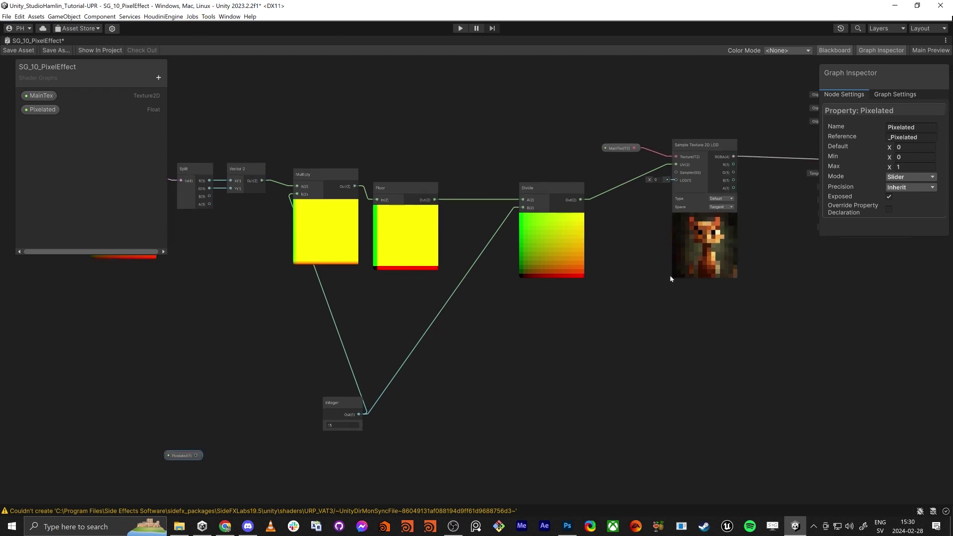
pyautogui.scroll(5, 701, 255)
pyautogui.scroll(2, 701, 254)
pyautogui.moveTo(705, 193); pyautogui.dragTo(573, 256, button='middle')
pyautogui.scroll(-1, 577, 225)
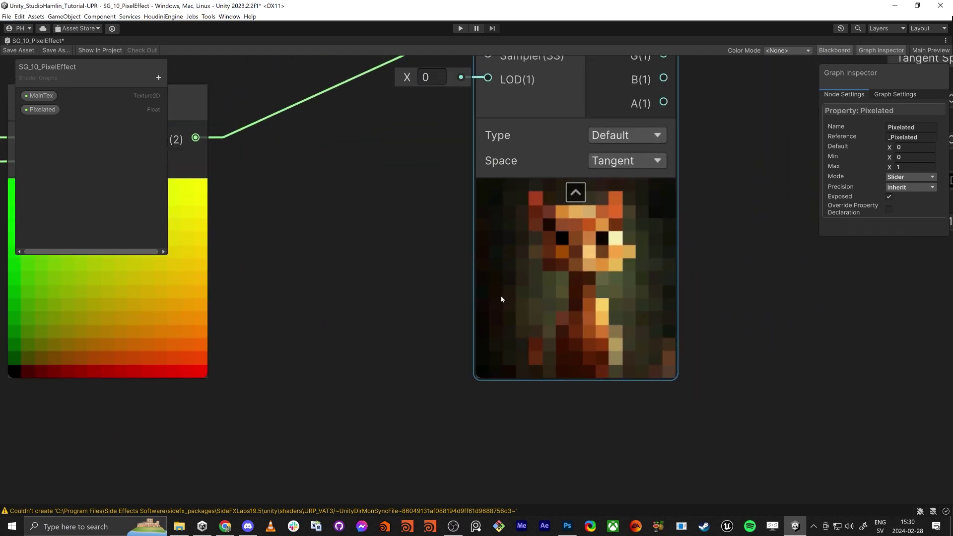
pyautogui.scroll(-5, 661, 389)
pyautogui.moveTo(395, 421); pyautogui.dragTo(570, 316, button='middle')
pyautogui.scroll(-2, 447, 397)
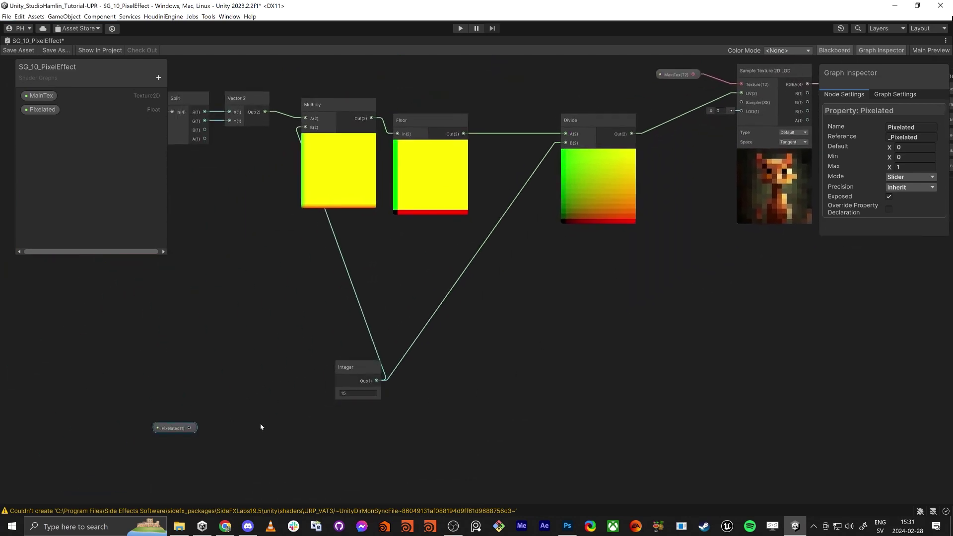
# Open the node creation search in the empty area beside the Pixelated property node.
pyautogui.moveTo(228, 427); pyautogui.dragTo(231, 408, button='middle')
pyautogui.click(237, 442)
pyautogui.press('space')
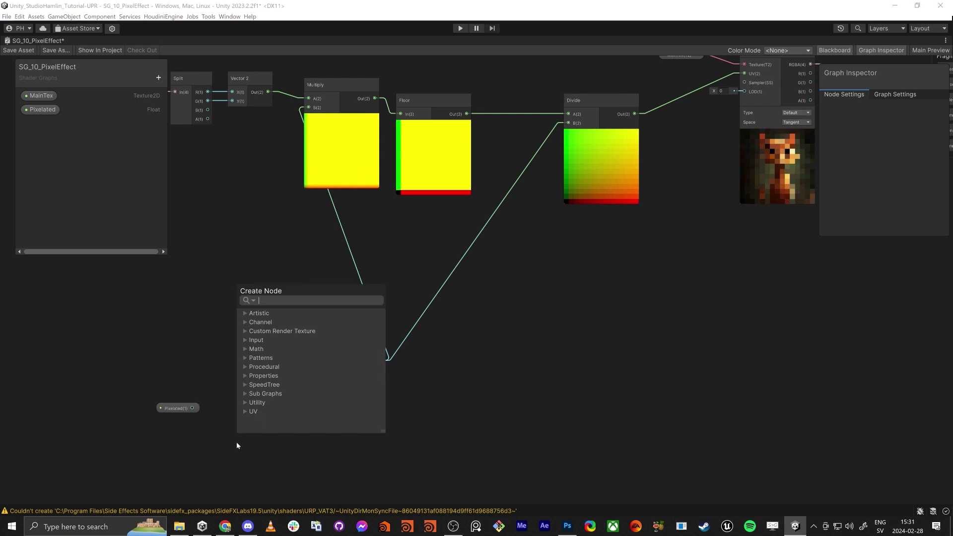
pyautogui.write('sample te')
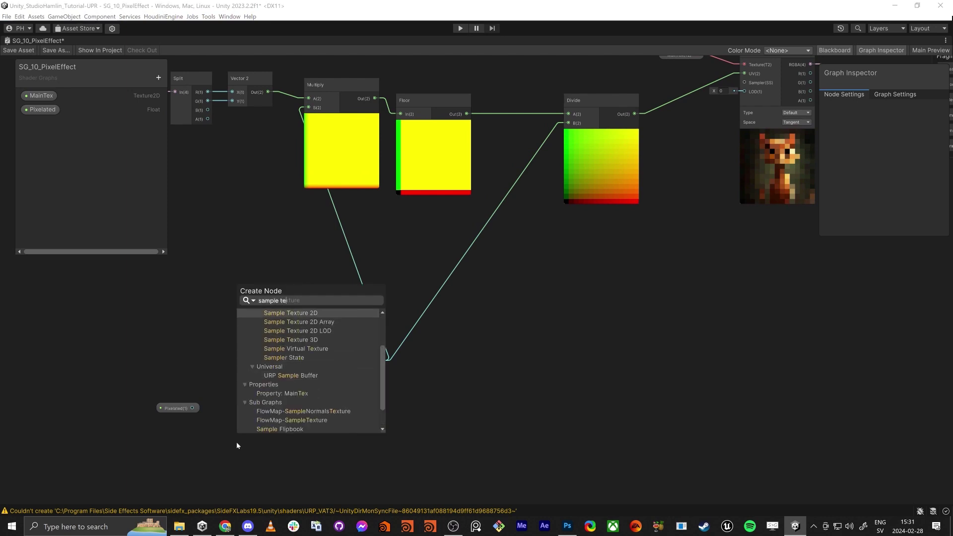
pyautogui.write('xture')
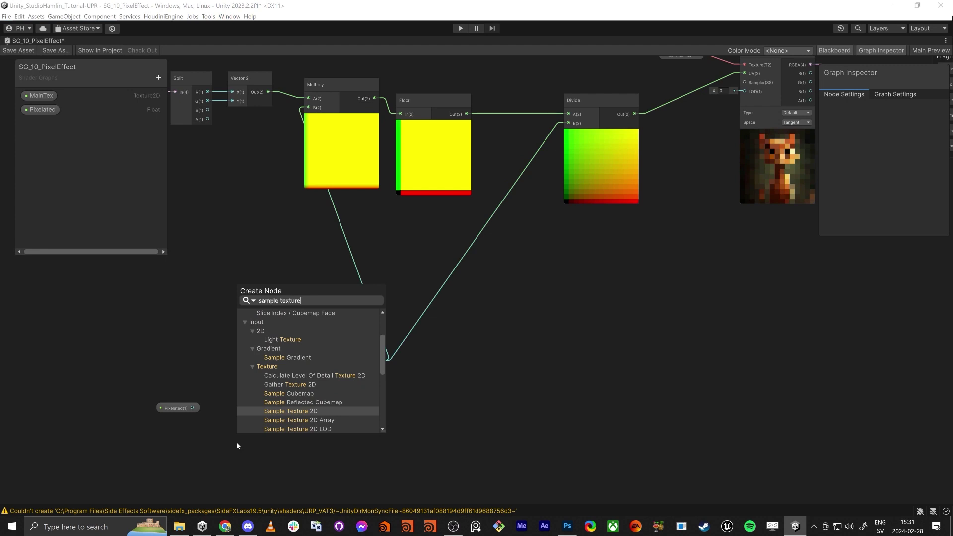
pyautogui.press('BackSpace')
pyautogui.press('BackSpace')
pyautogui.press('BackSpace')
pyautogui.press('BackSpace')
pyautogui.press('BackSpace')
pyautogui.press('BackSpace')
pyautogui.press('BackSpace')
pyautogui.press('BackSpace')
pyautogui.press('BackSpace')
pyautogui.press('BackSpace')
pyautogui.press('BackSpace')
pyautogui.press('BackSpace')
pyautogui.press('BackSpace')
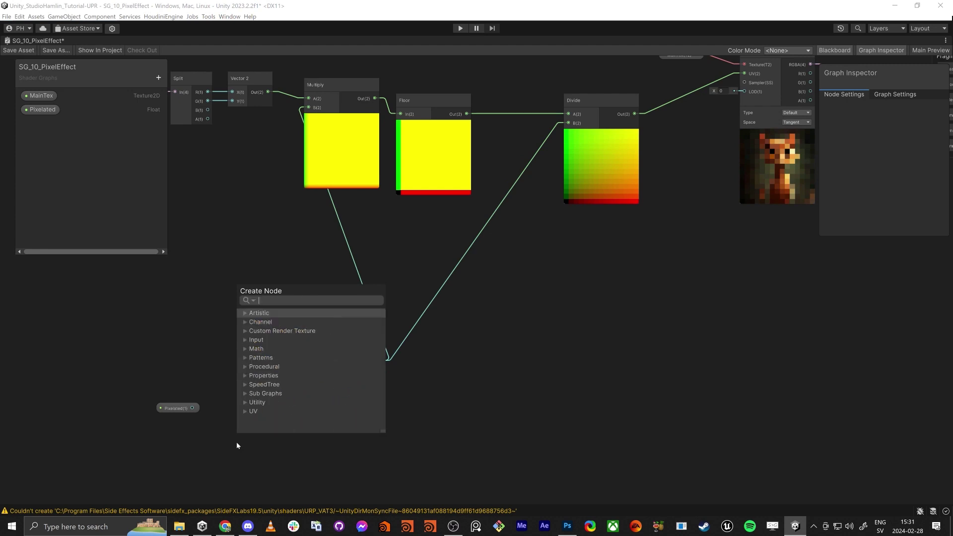
# Find and add a Texture Size node below the Pixelated property node.
pyautogui.write('text')
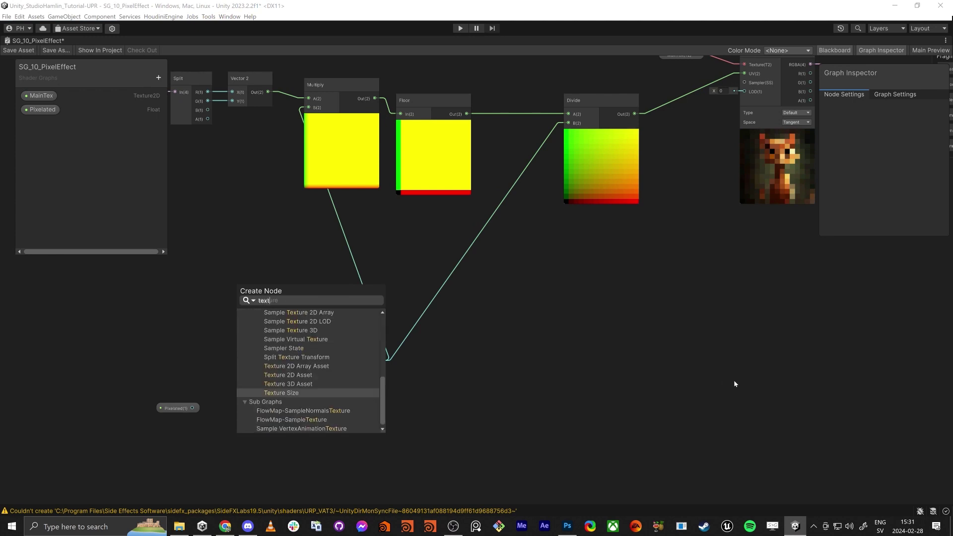
pyautogui.write('ures')
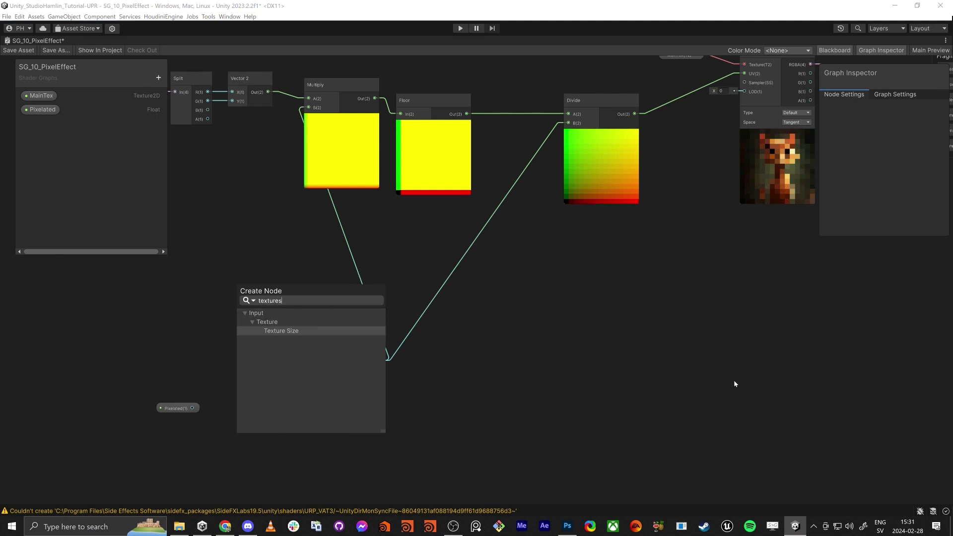
pyautogui.press('Return')
pyautogui.moveTo(416, 468); pyautogui.dragTo(484, 346, button='middle')
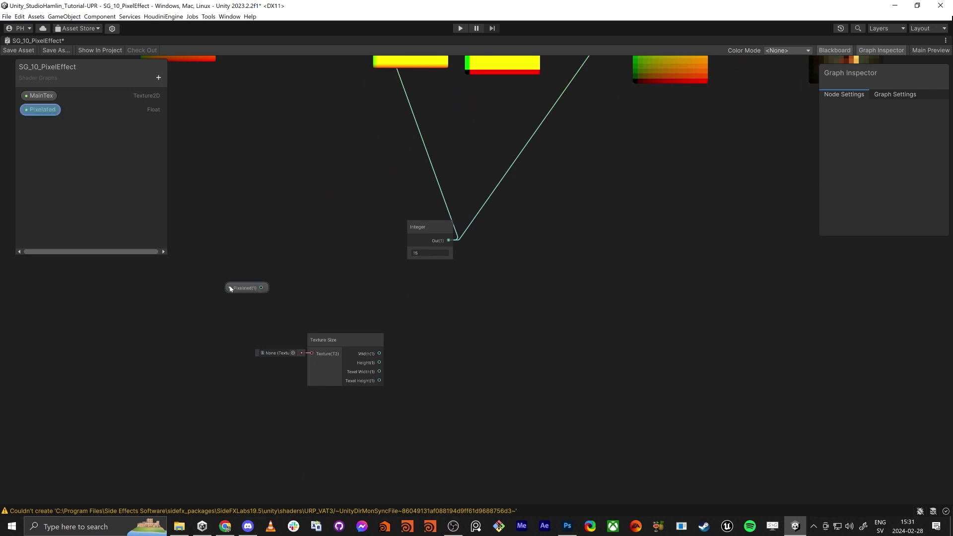
# Move the Pixelated node up beside Integer and the Texture Size node below Pixelated, and try a connection from its Width output.
pyautogui.moveTo(236, 287); pyautogui.dragTo(248, 234)
pyautogui.click(339, 342)
pyautogui.moveTo(338, 339); pyautogui.dragTo(266, 309)
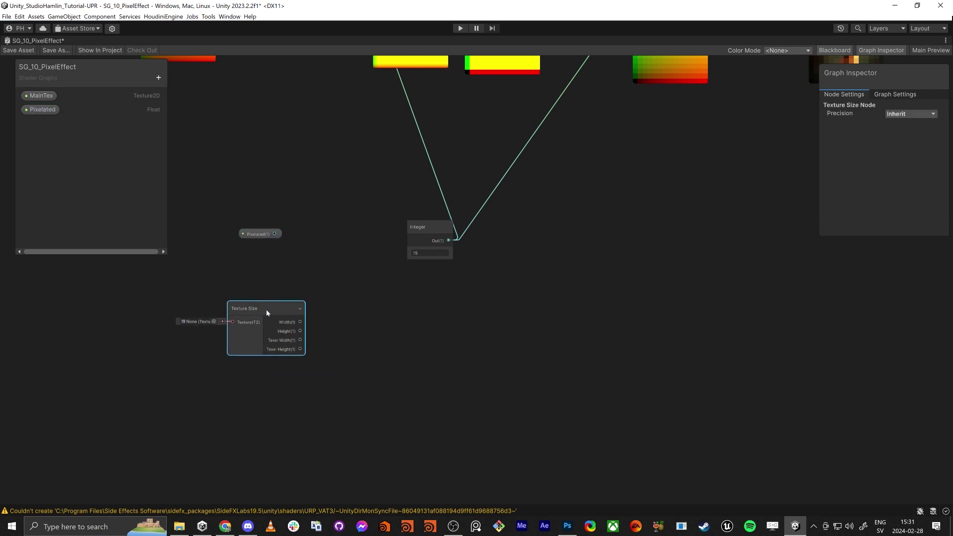
pyautogui.scroll(3, 266, 308)
pyautogui.moveTo(291, 251); pyautogui.dragTo(337, 276, button='middle')
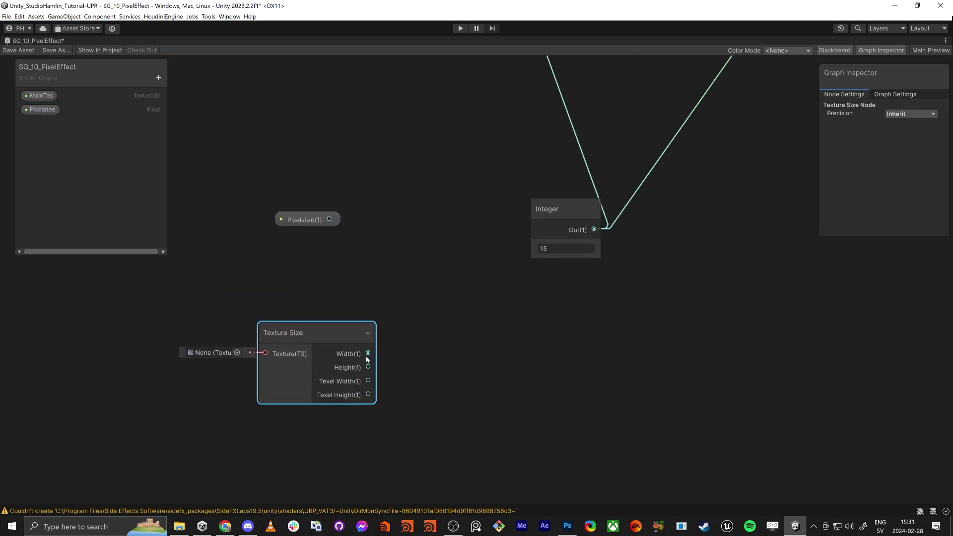
pyautogui.moveTo(368, 356); pyautogui.dragTo(453, 357)
pyautogui.click(444, 290)
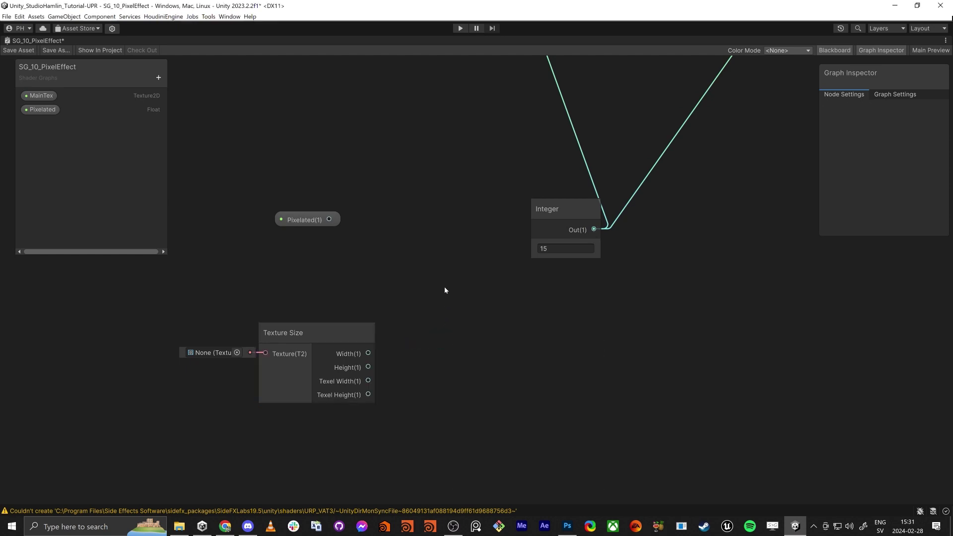
# Move the Integer node farther right and reposition the Pixelated node above Texture Size, leaving space between them.
pyautogui.moveTo(529, 245); pyautogui.dragTo(513, 279, button='middle')
pyautogui.moveTo(545, 250); pyautogui.dragTo(621, 251)
pyautogui.moveTo(292, 256); pyautogui.dragTo(304, 219)
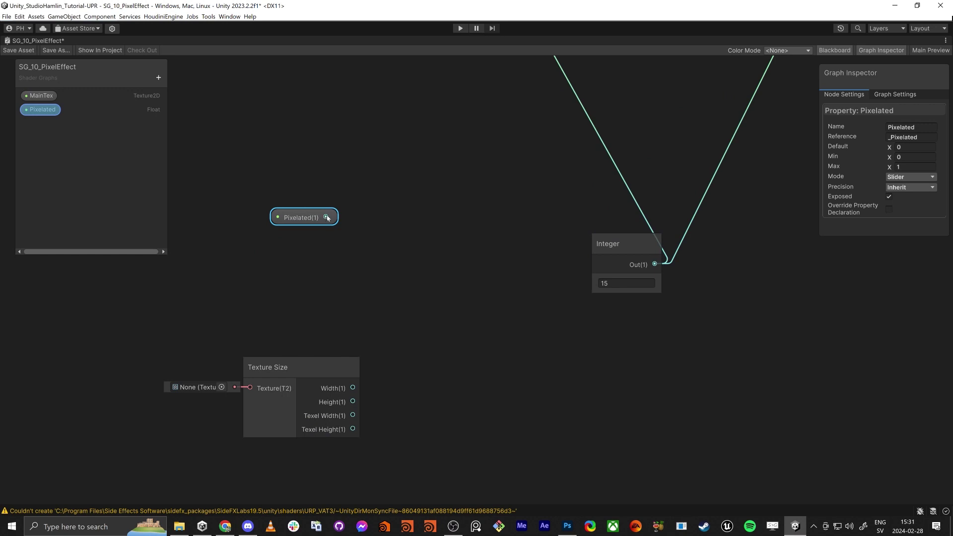
pyautogui.moveTo(295, 215); pyautogui.dragTo(291, 230)
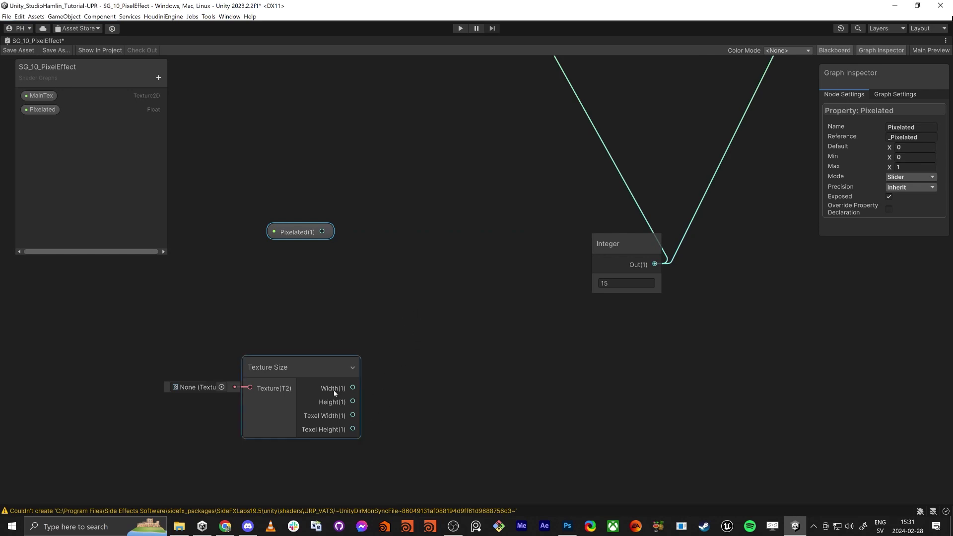
pyautogui.moveTo(534, 271); pyautogui.dragTo(371, 382, button='middle')
pyautogui.scroll(-3, 371, 382)
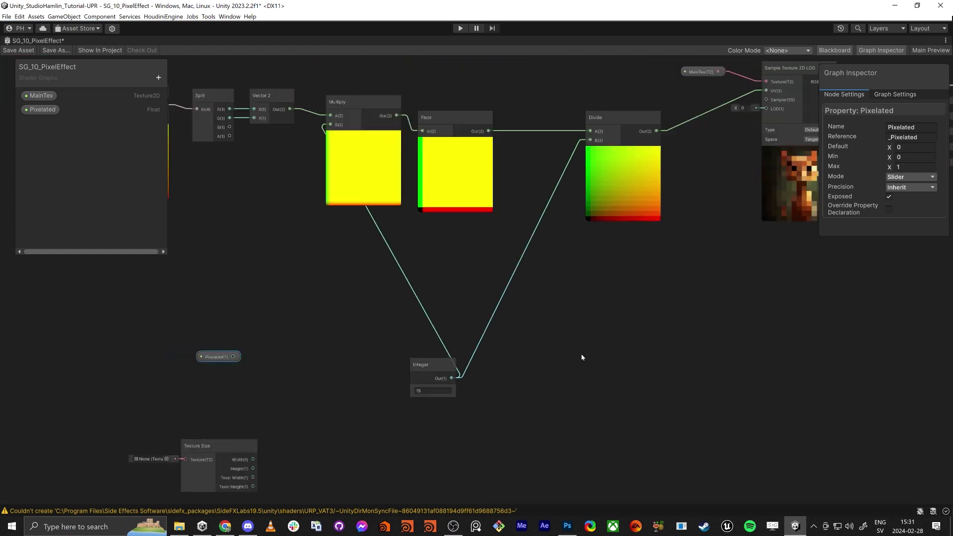
# Set the Integer node's value to 4 and check the pixelation in the Sample Texture 2D LOD preview.
pyautogui.moveTo(582, 357); pyautogui.dragTo(425, 426, button='middle')
pyautogui.click(274, 459)
pyautogui.write('4')
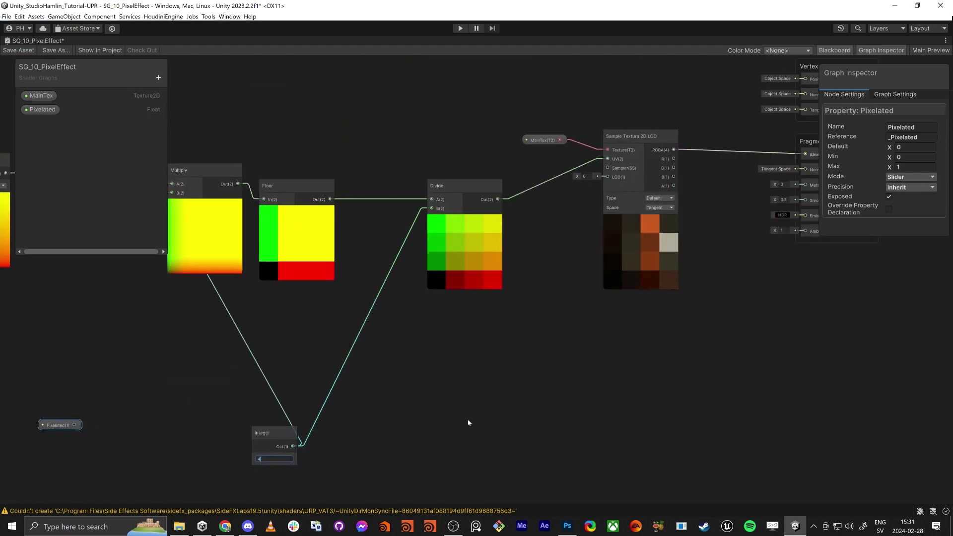
pyautogui.press('Return')
pyautogui.moveTo(637, 229); pyautogui.dragTo(570, 243, button='middle')
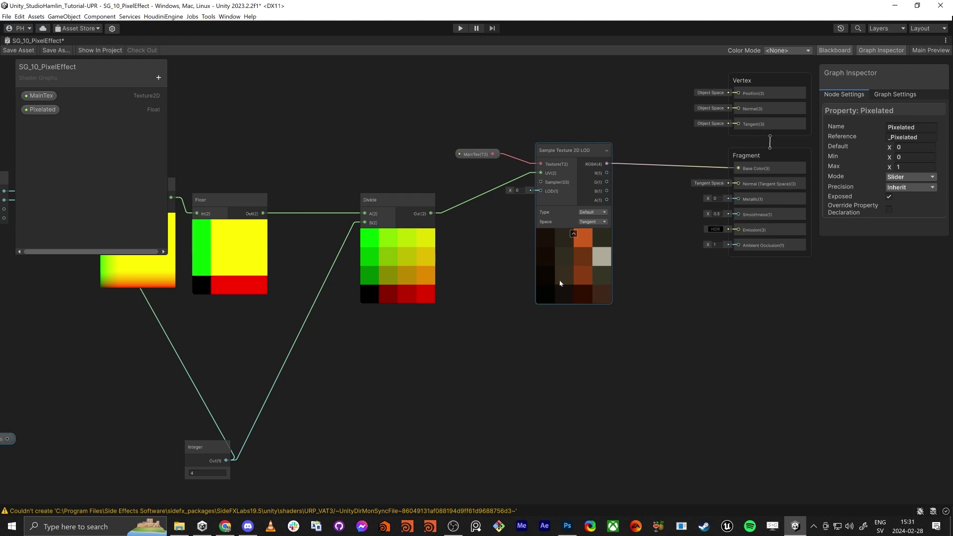
# Add a Remap node in the empty space between the Pixelated property node and the Integer node.
pyautogui.moveTo(370, 451); pyautogui.dragTo(680, 375, button='middle')
pyautogui.click(405, 409)
pyautogui.press('space')
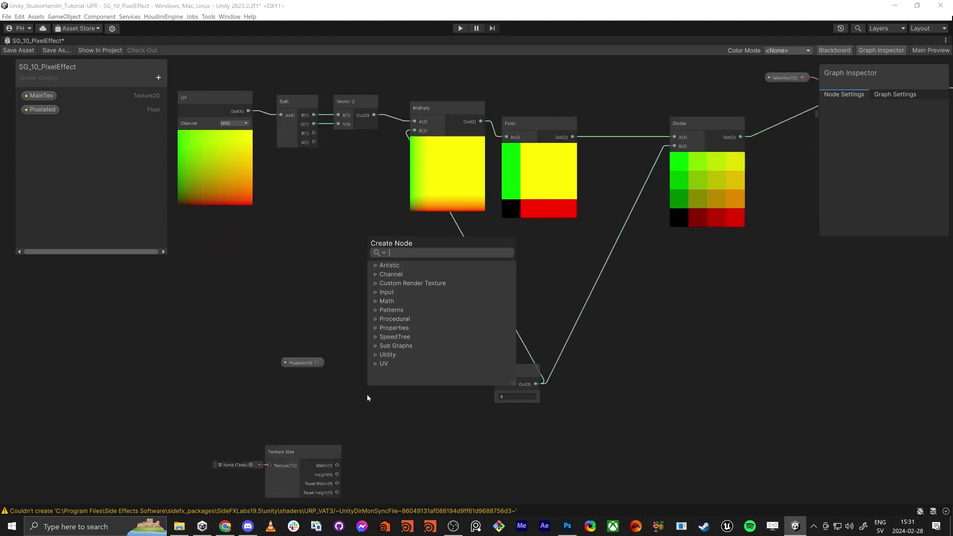
pyautogui.write('rema')
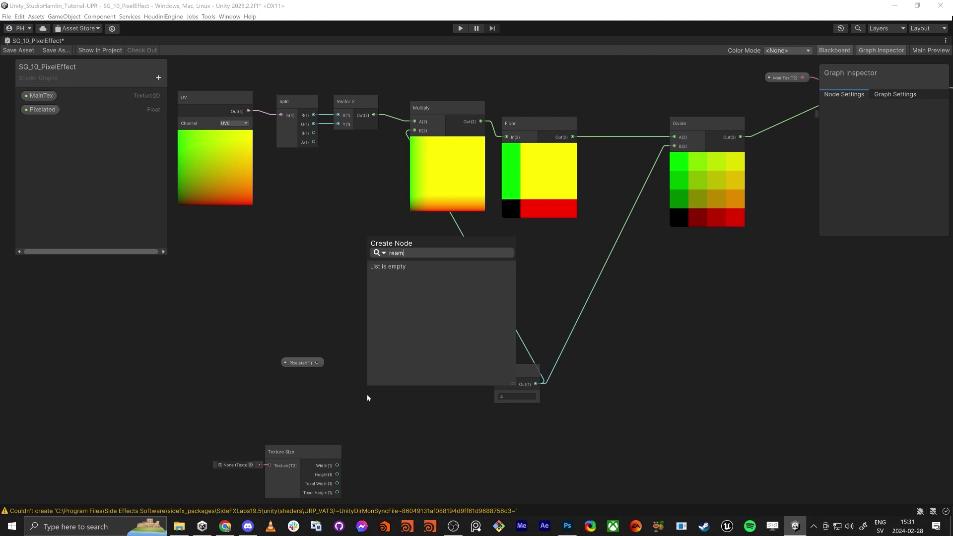
pyautogui.write('p')
pyautogui.press('Return')
pyautogui.scroll(2, 375, 301)
pyautogui.moveTo(375, 301); pyautogui.dragTo(436, 132, button='middle')
pyautogui.rightClick(436, 132)
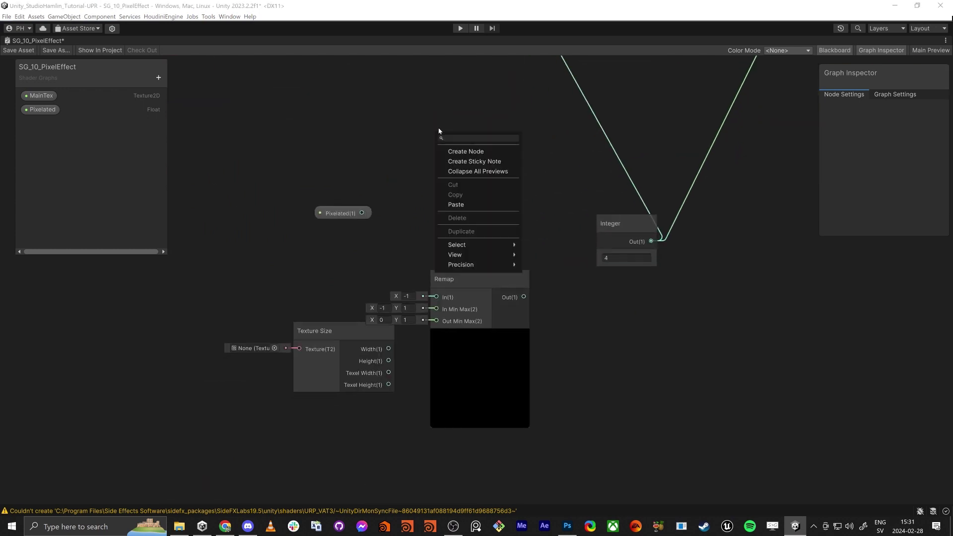
# Connect the Pixelated property to Remap's In input and set the X of In Min Max to 0.
pyautogui.click(340, 213)
pyautogui.moveTo(340, 213); pyautogui.dragTo(457, 217)
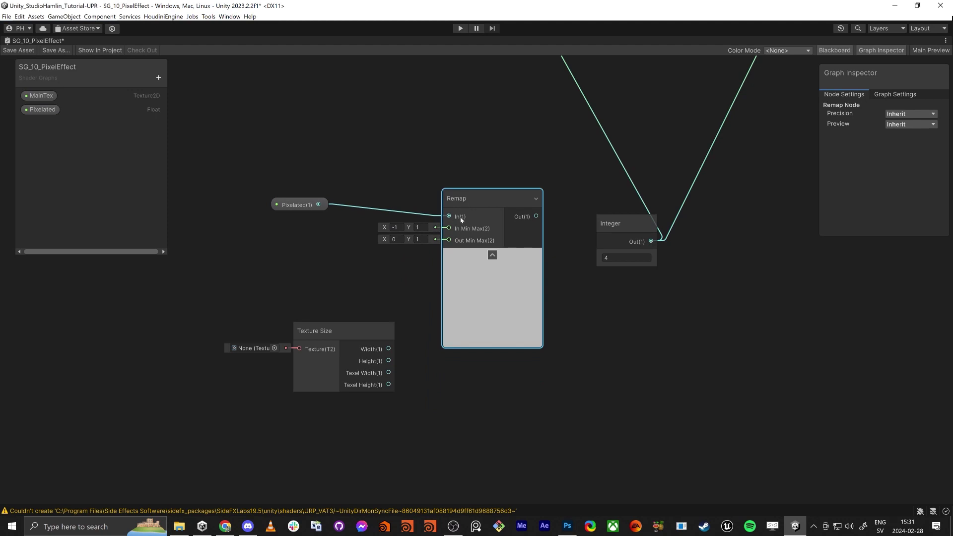
pyautogui.doubleClick(394, 227)
pyautogui.write('0')
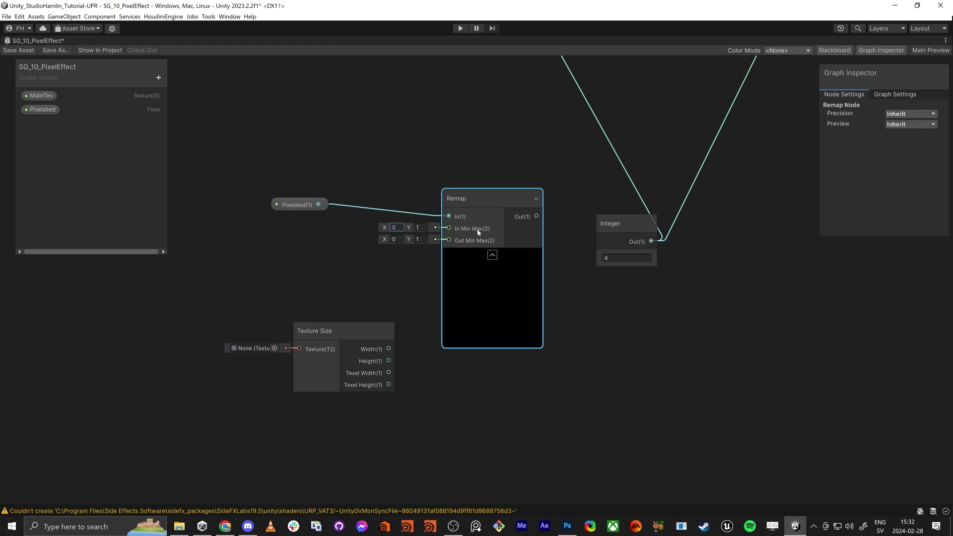
# Move Texture Size farther away, add a Vector 2 node below Pixelated, and connect its output to Remap's Out Min Max.
pyautogui.moveTo(340, 331); pyautogui.dragTo(116, 385)
pyautogui.click(294, 322)
pyautogui.press('space')
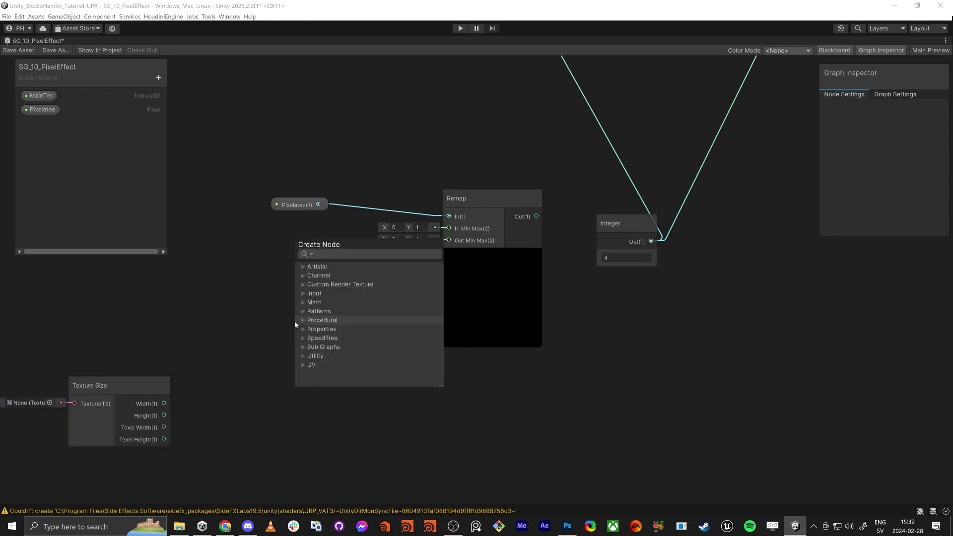
pyautogui.write('vec')
pyautogui.press('Return')
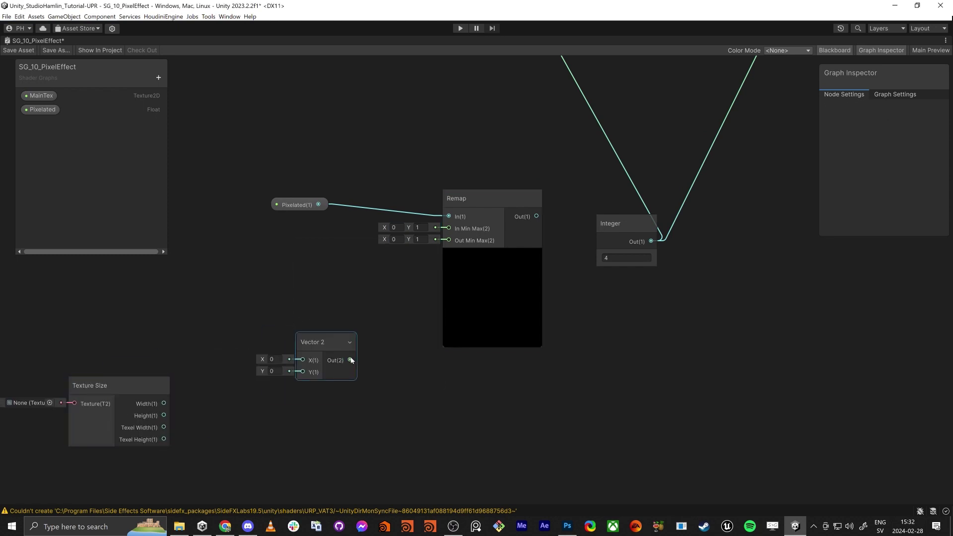
pyautogui.moveTo(350, 360); pyautogui.dragTo(447, 241)
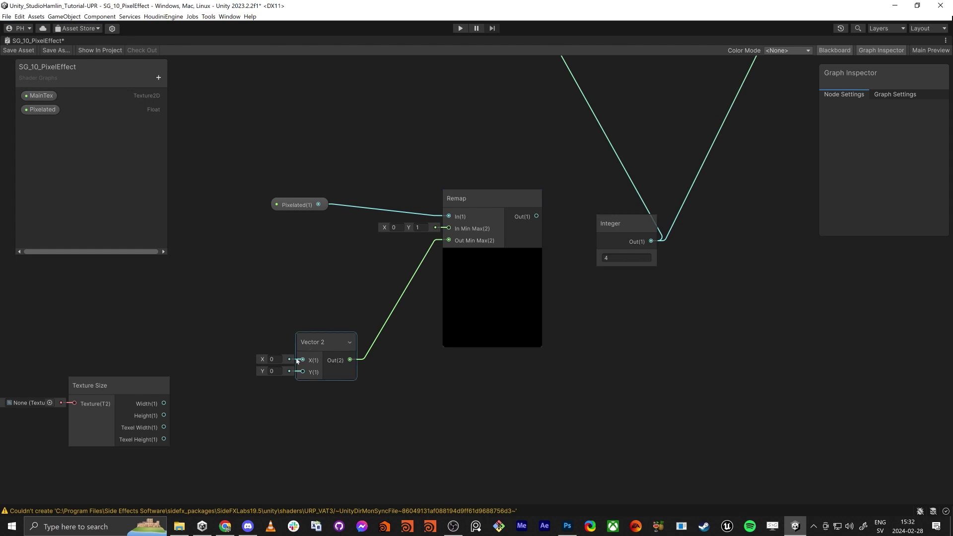
# Set the new Vector 2 node's X to 4 and connect Texture Size's Width output to its Y input.
pyautogui.click(274, 358)
pyautogui.write('4')
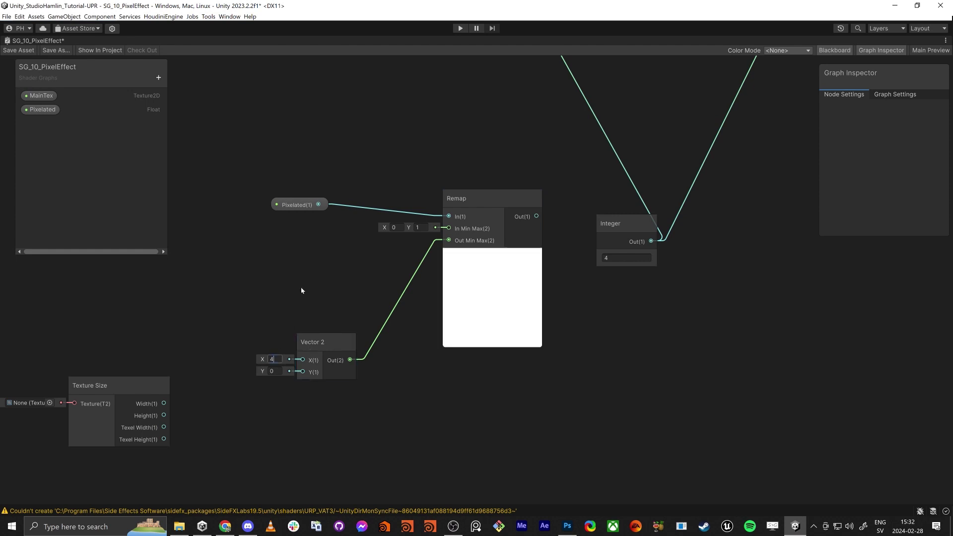
pyautogui.write('a')
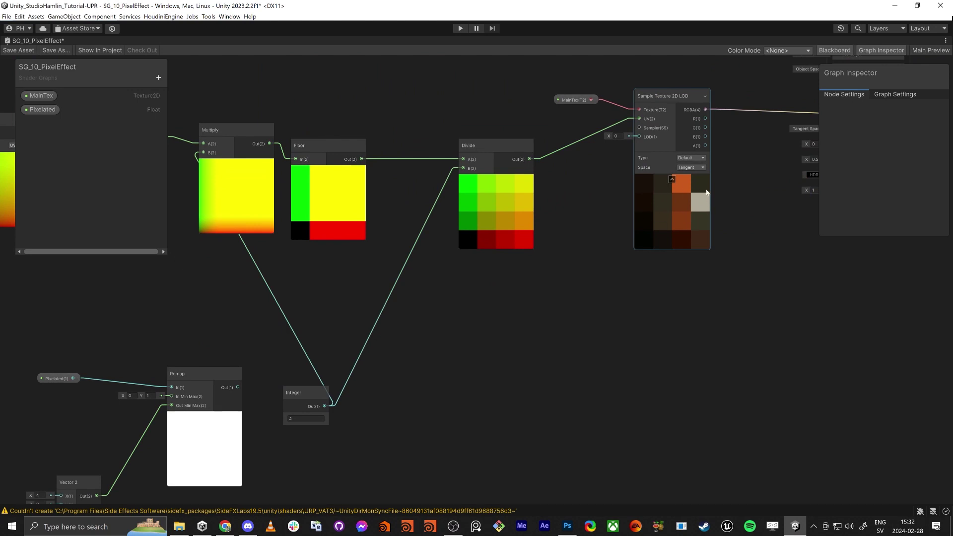
pyautogui.scroll(-1, 479, 362)
pyautogui.moveTo(159, 494); pyautogui.dragTo(426, 341, button='middle')
pyautogui.scroll(1, 325, 338)
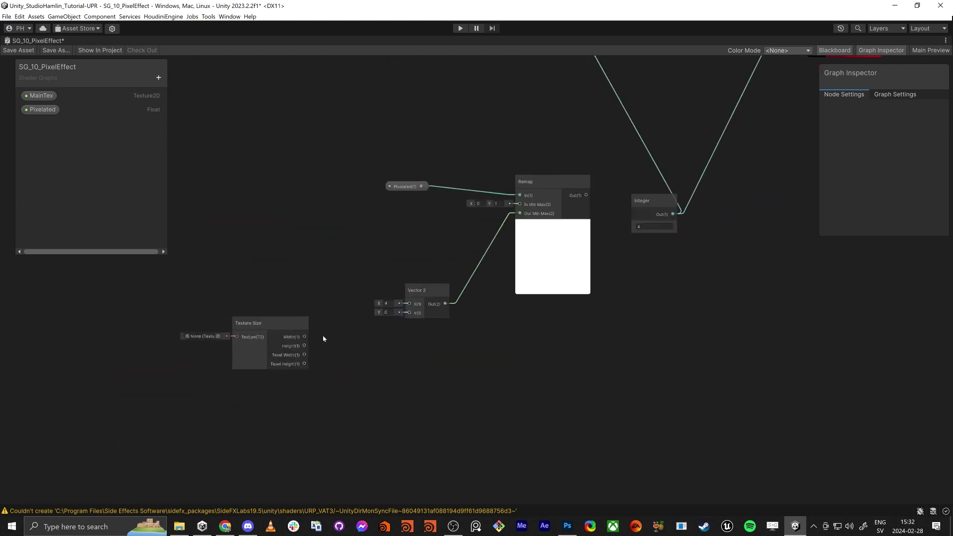
pyautogui.scroll(1, 323, 338)
pyautogui.moveTo(301, 336); pyautogui.dragTo(422, 309)
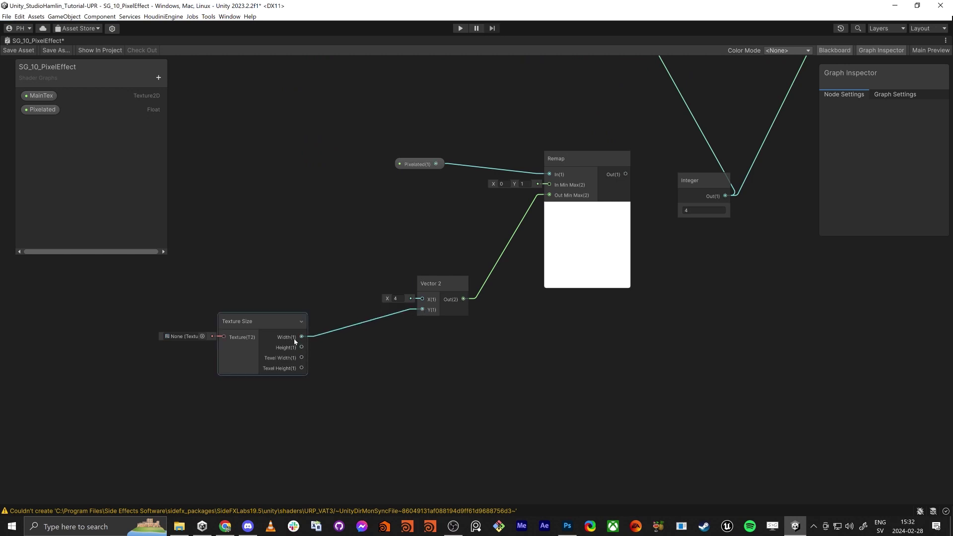
# Place the Texture Size node next to the Vector 2 node and move both closer to Remap.
pyautogui.moveTo(293, 317); pyautogui.dragTo(371, 315)
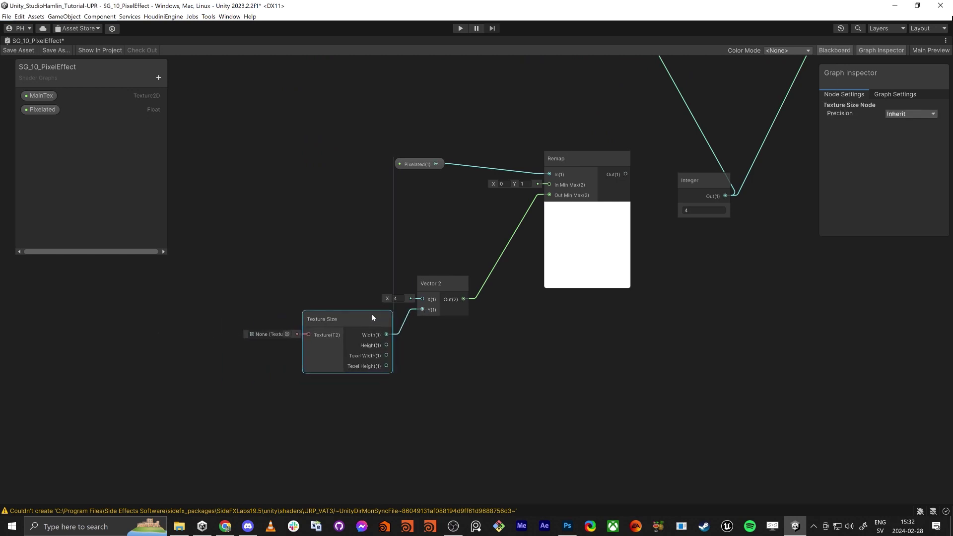
pyautogui.moveTo(271, 245); pyautogui.dragTo(452, 349)
pyautogui.moveTo(450, 278); pyautogui.dragTo(513, 207)
# Shift the Pixelated, Texture Size, Vector 2 and Remap nodes farther left of Integer, and spread the Pixelated node out from Remap.
pyautogui.moveTo(369, 208); pyautogui.dragTo(221, 322, button='middle')
pyautogui.moveTo(192, 250); pyautogui.dragTo(471, 322)
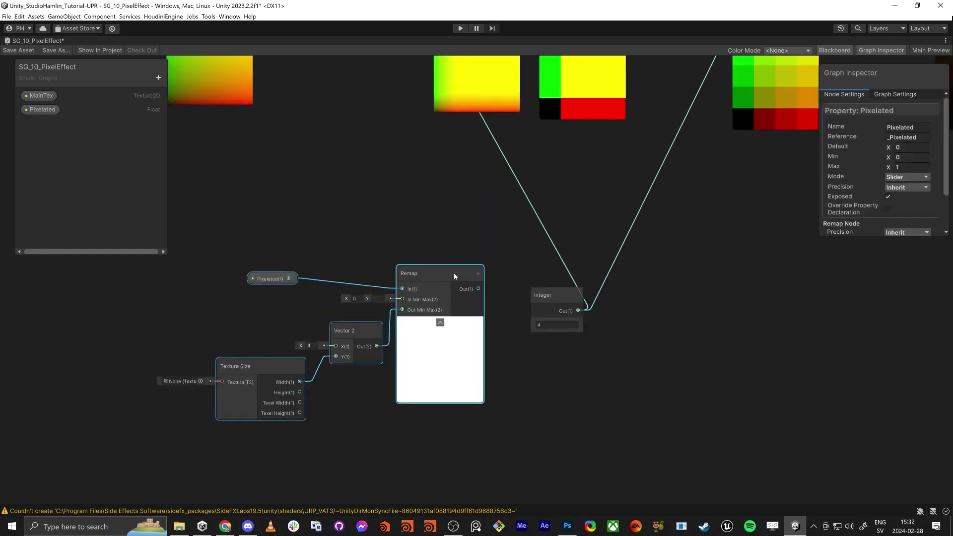
pyautogui.moveTo(454, 273); pyautogui.dragTo(303, 315)
pyautogui.click(365, 298)
pyautogui.moveTo(323, 288); pyautogui.dragTo(466, 275, button='middle')
pyautogui.moveTo(270, 312); pyautogui.dragTo(180, 298)
# Connect Remap's output to the B input of the Multiply node in place of the Integer node.
pyautogui.moveTo(510, 316); pyautogui.dragTo(363, 405, button='middle')
pyautogui.moveTo(335, 408); pyautogui.dragTo(433, 132)
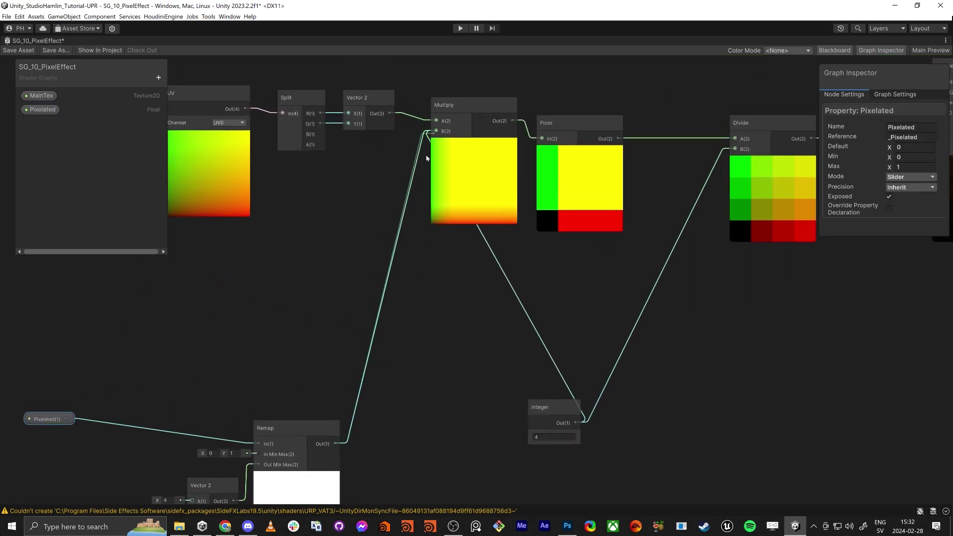
pyautogui.click(440, 338)
# Add a Preview node fed by Remap's output, positioned beyond the Integer node.
pyautogui.moveTo(447, 382); pyautogui.dragTo(215, 317, button='middle')
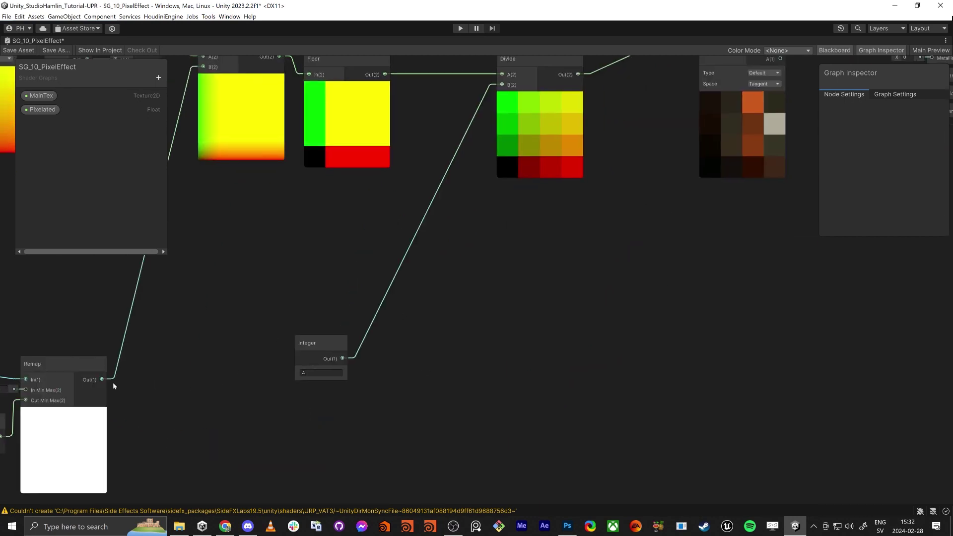
pyautogui.moveTo(102, 379); pyautogui.dragTo(435, 370)
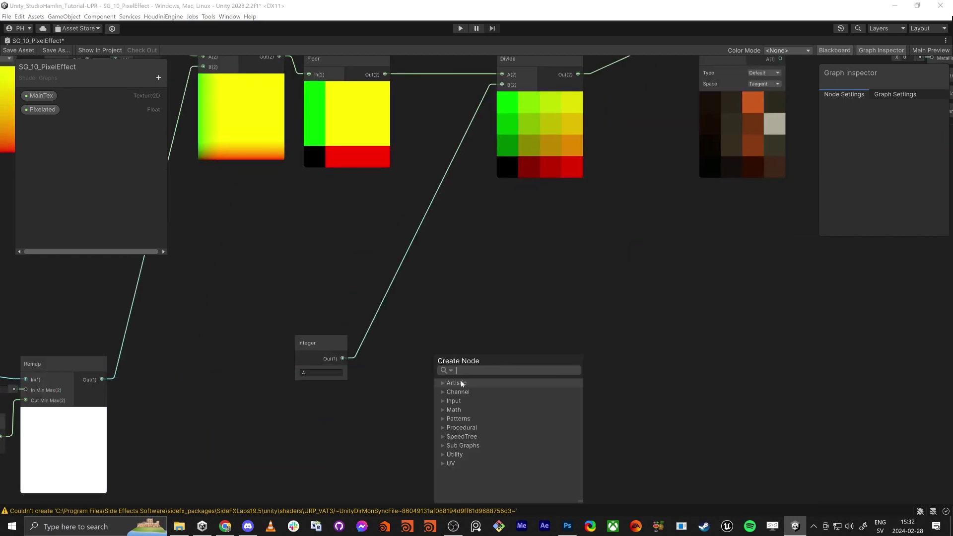
pyautogui.write('ing')
pyautogui.press('BackSpace')
pyautogui.write('te')
pyautogui.press('BackSpace')
pyautogui.press('BackSpace')
pyautogui.press('BackSpace')
pyautogui.press('BackSpace')
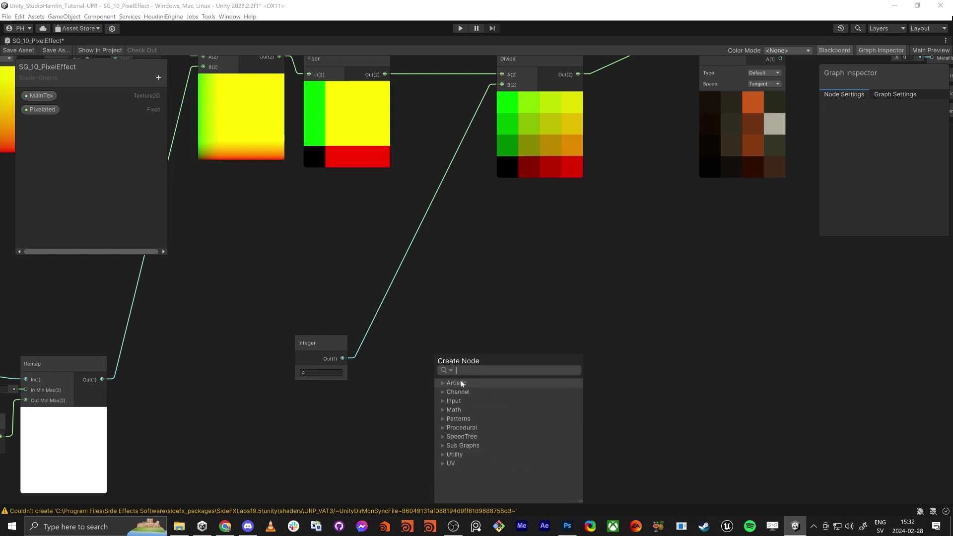
pyautogui.write('preview')
pyautogui.press('Return')
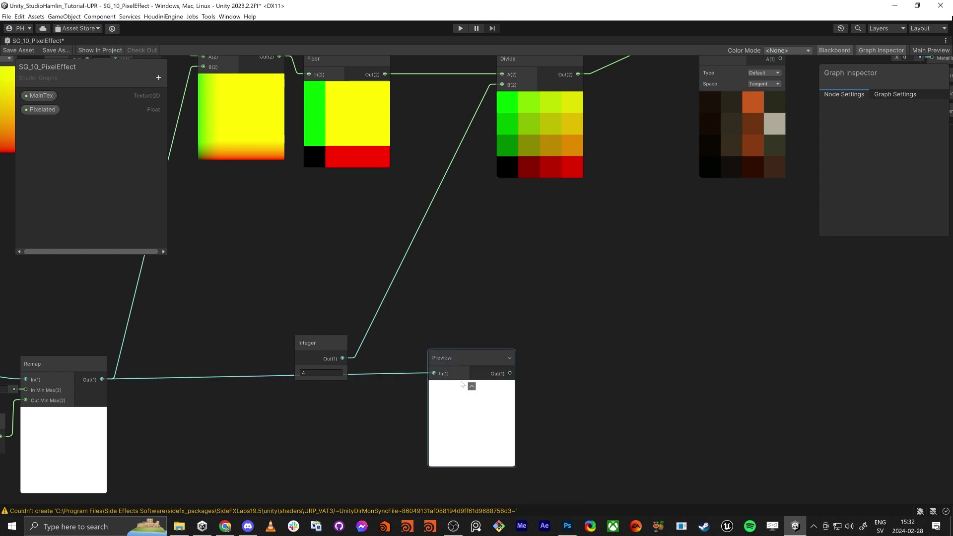
# Connect the Preview node's output to Divide's B input and delete the unused Integer node.
pyautogui.moveTo(509, 373); pyautogui.dragTo(502, 123)
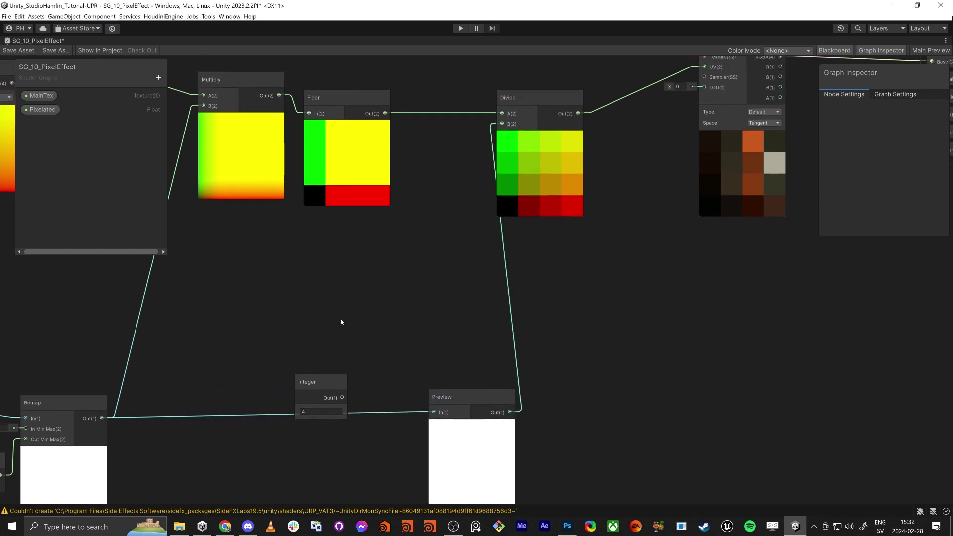
pyautogui.click(312, 381)
pyautogui.press('Delete')
# Collapse the Preview node and place it just before Divide, with the Remap group of nodes shifted farther left.
pyautogui.moveTo(473, 427); pyautogui.dragTo(436, 428)
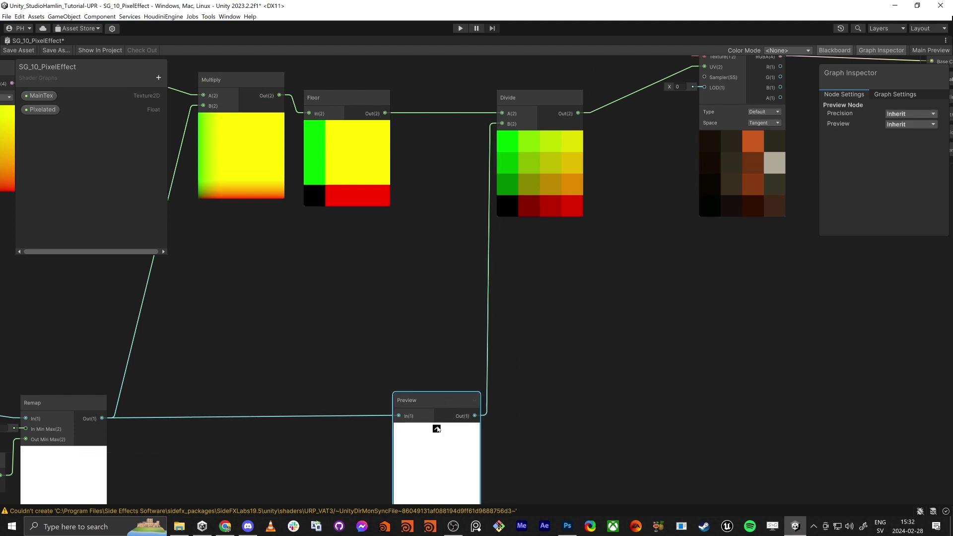
pyautogui.scroll(-5, 302, 442)
pyautogui.moveTo(302, 443); pyautogui.dragTo(361, 431, button='middle')
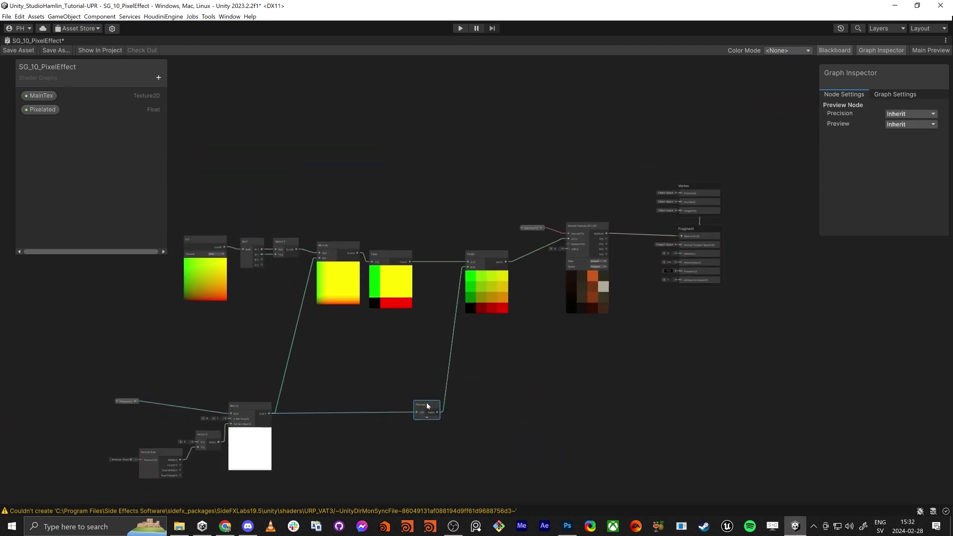
pyautogui.moveTo(427, 404)
pyautogui.mouseDown()
pyautogui.moveTo(451, 406)
pyautogui.moveTo(442, 404)
pyautogui.moveTo(468, 263)
pyautogui.moveTo(431, 403)
pyautogui.mouseUp()
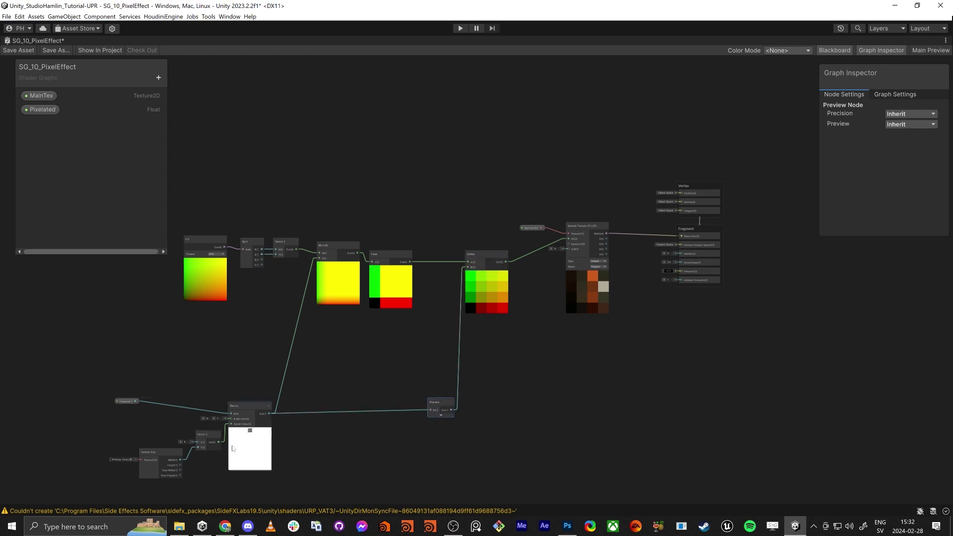
pyautogui.moveTo(103, 389); pyautogui.dragTo(265, 476)
pyautogui.moveTo(250, 427); pyautogui.dragTo(228, 427)
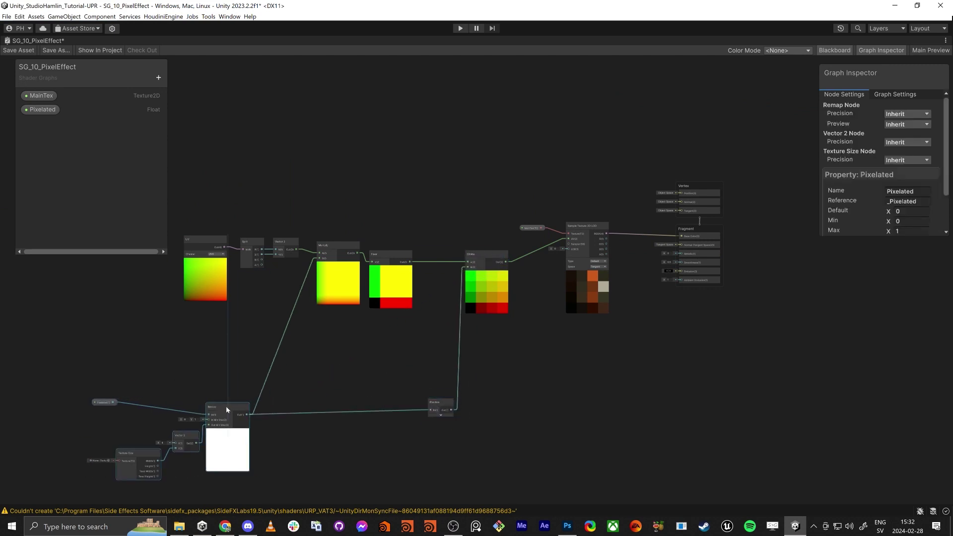
pyautogui.moveTo(393, 291); pyautogui.dragTo(370, 261, button='middle')
# Save the shader graph asset, restore the full editor layout and switch to the scene view.
pyautogui.click(30, 51)
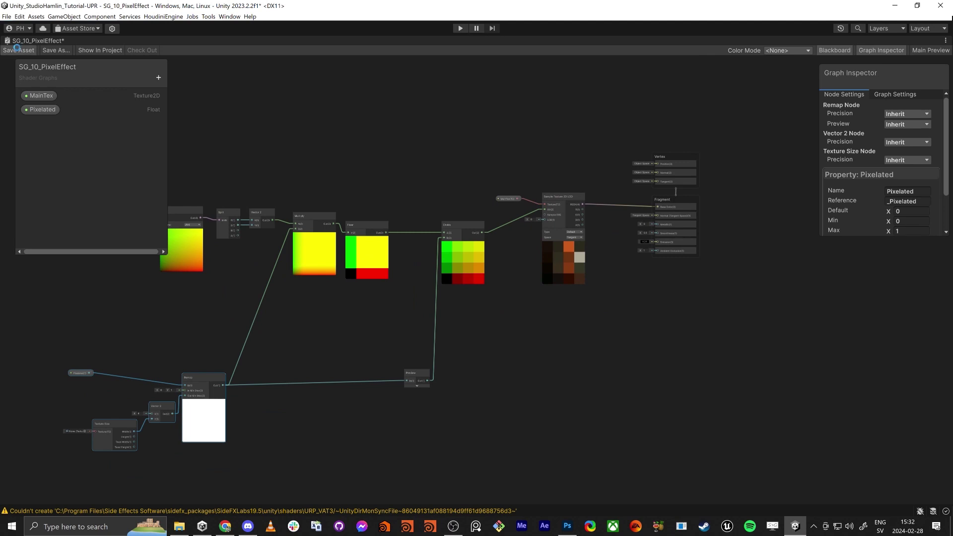
pyautogui.hotkey('shift', 'space')
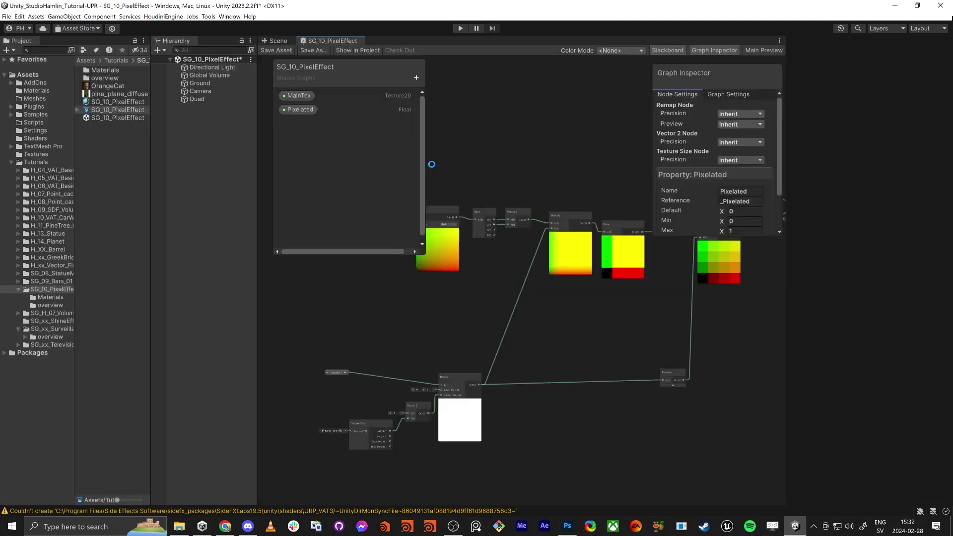
pyautogui.click(276, 40)
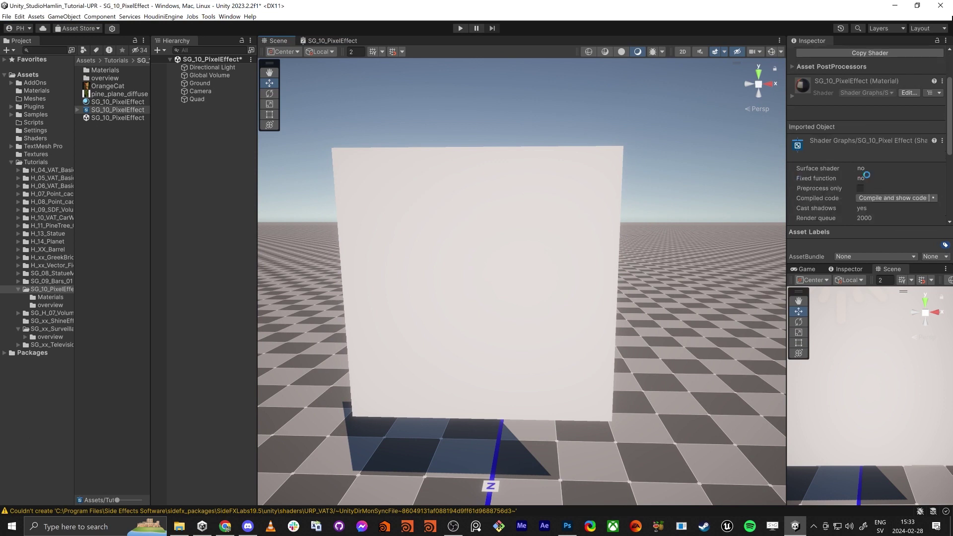
# Assign the OrangeCat texture to MainTex in the Quad's SG_10_PixelEffect material and set Pixelated to 0.79.
pyautogui.click(444, 227)
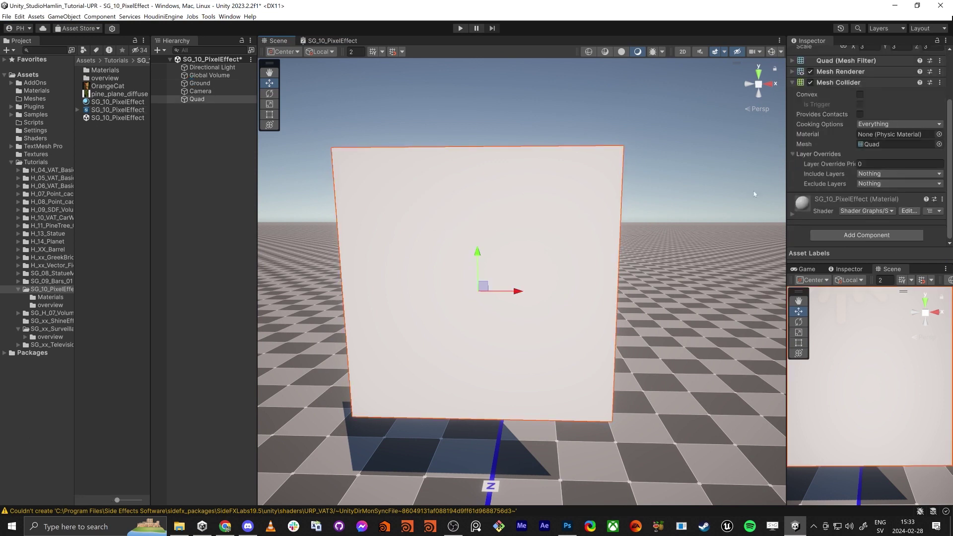
pyautogui.click(792, 214)
pyautogui.scroll(-3, 870, 198)
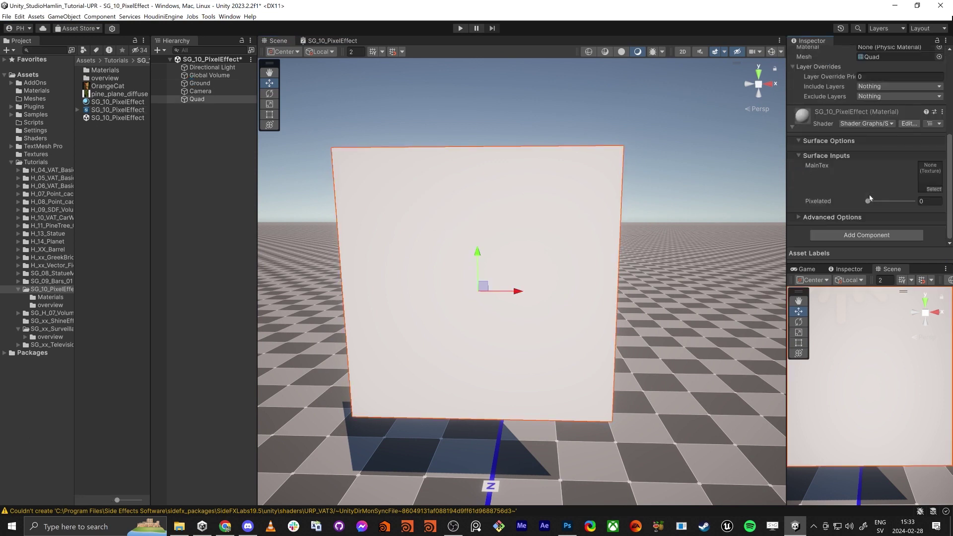
pyautogui.moveTo(106, 86); pyautogui.dragTo(926, 177)
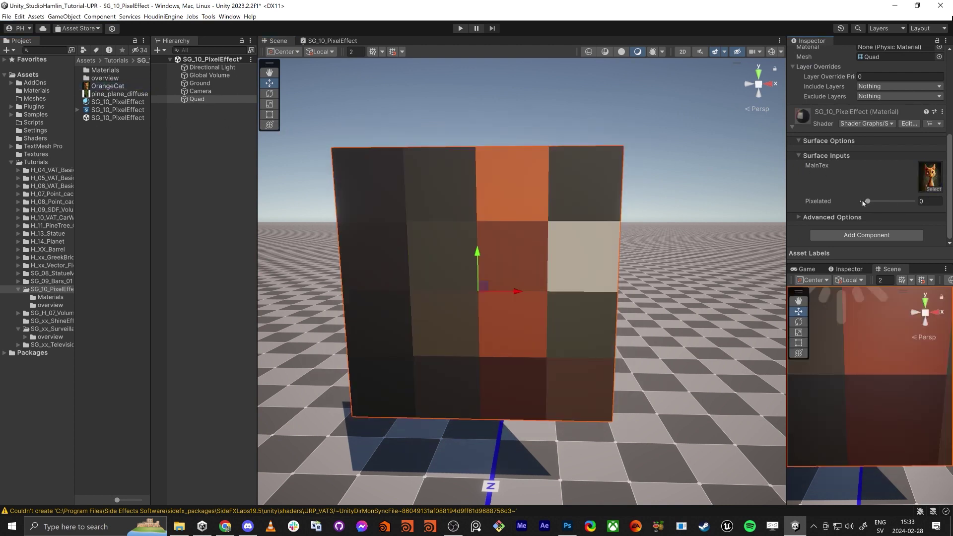
pyautogui.moveTo(866, 201); pyautogui.dragTo(903, 202)
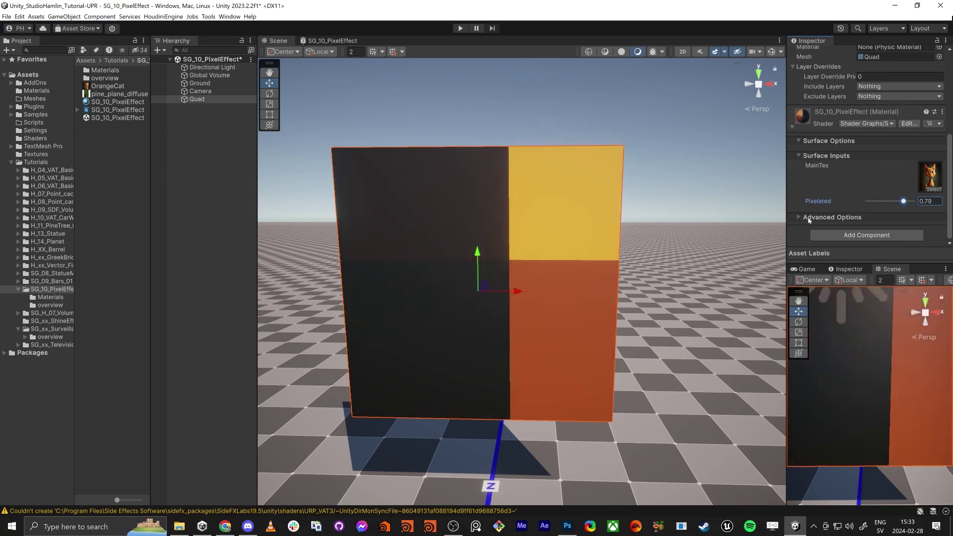
# Add the MainTex property to the shader graph, connect it to the Texture Size node's Texture input and save the asset.
pyautogui.click(309, 40)
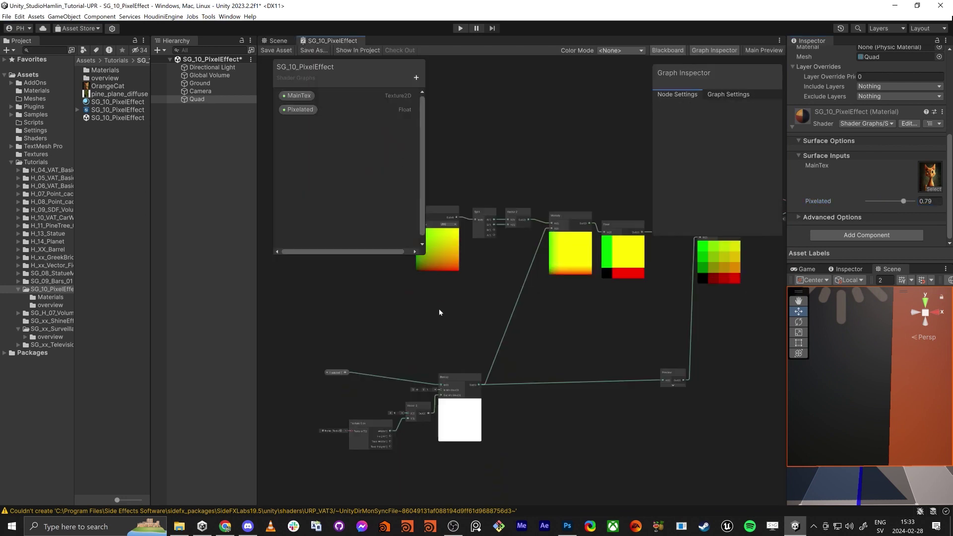
pyautogui.moveTo(451, 340); pyautogui.dragTo(407, 297, button='middle')
pyautogui.moveTo(555, 318); pyautogui.dragTo(635, 290, button='middle')
pyautogui.scroll(4, 423, 357)
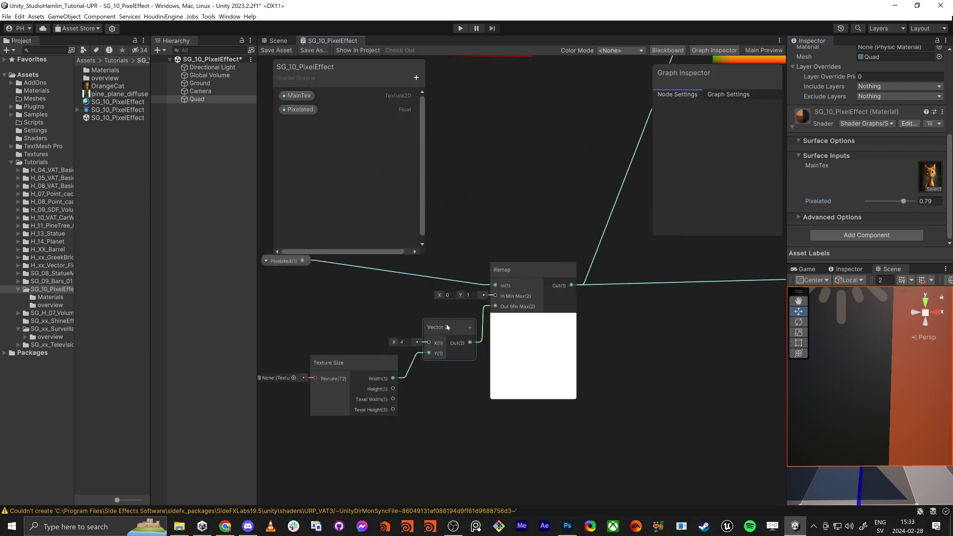
pyautogui.moveTo(319, 344); pyautogui.dragTo(436, 317, button='middle')
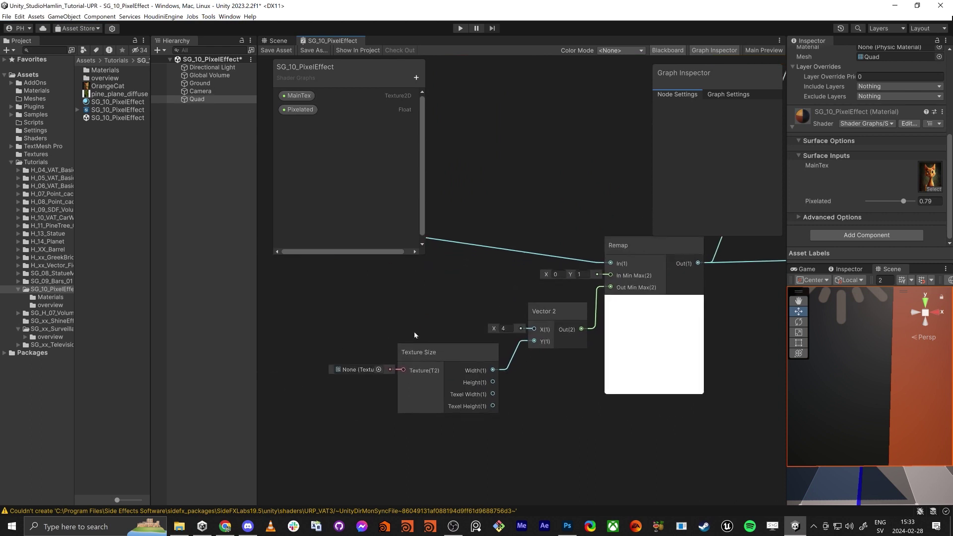
pyautogui.scroll(1, 418, 326)
pyautogui.scroll(-3, 419, 328)
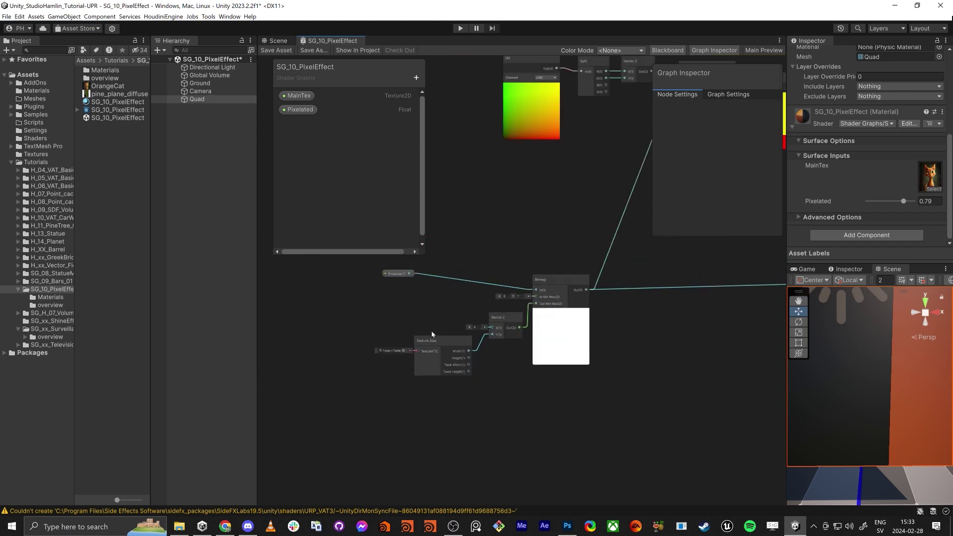
pyautogui.scroll(4, 432, 334)
pyautogui.moveTo(405, 366); pyautogui.dragTo(587, 318, button='middle')
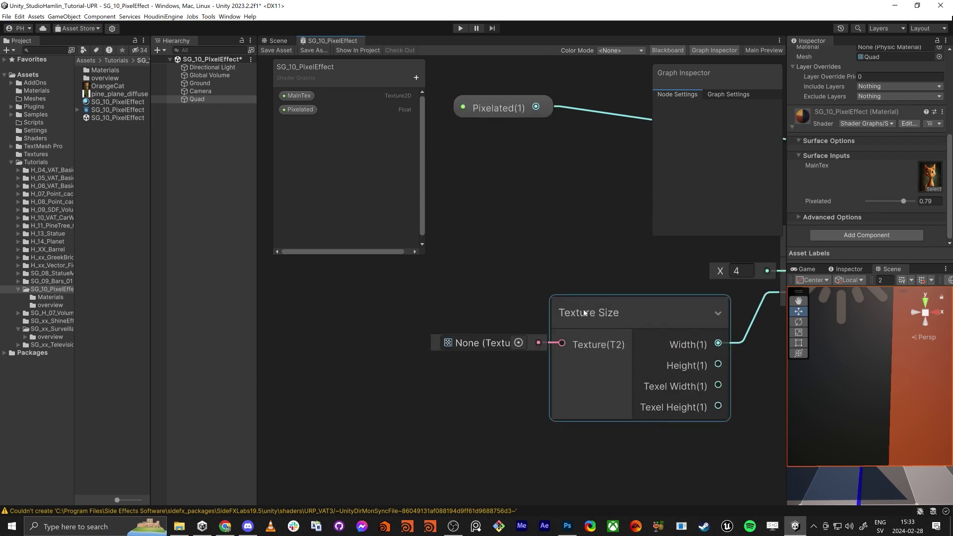
pyautogui.moveTo(295, 97); pyautogui.dragTo(561, 342)
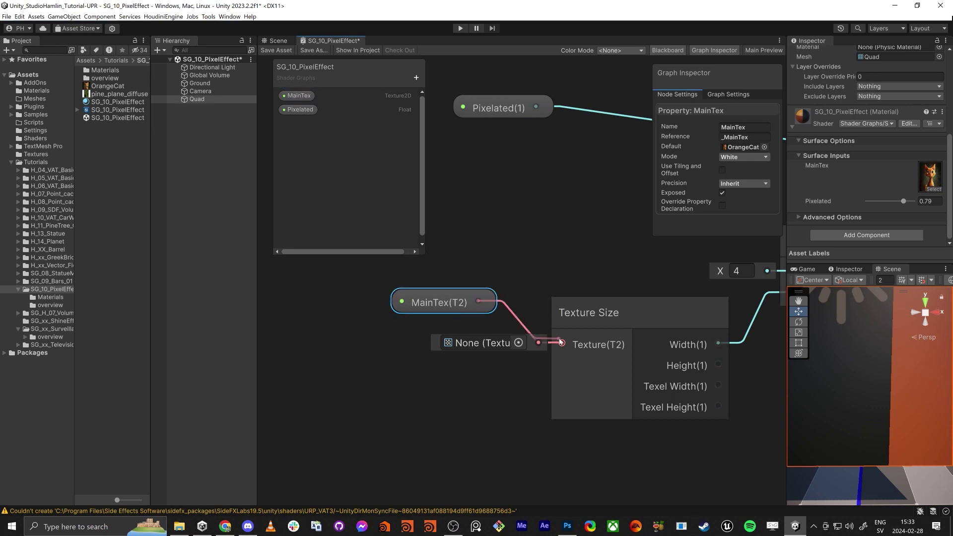
pyautogui.moveTo(421, 299); pyautogui.dragTo(446, 329)
pyautogui.click(276, 50)
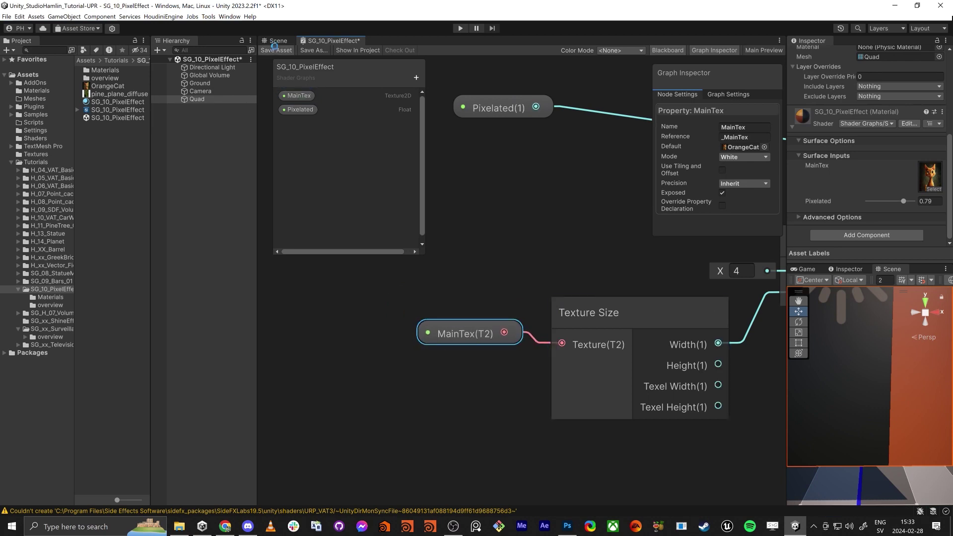
# Test the Quad material's Pixelated slider in the scene view at 1 and at 0.
pyautogui.click(279, 43)
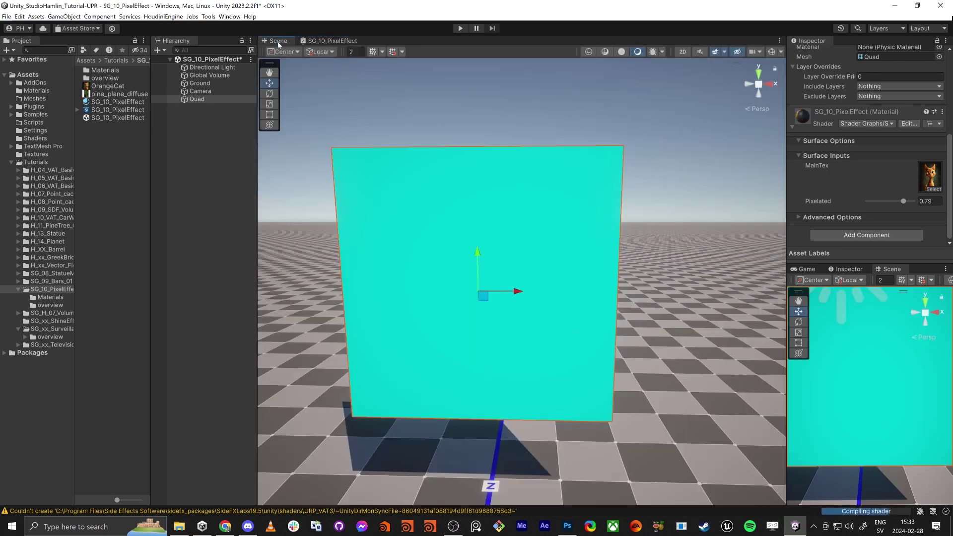
pyautogui.click(932, 202)
pyautogui.write('1')
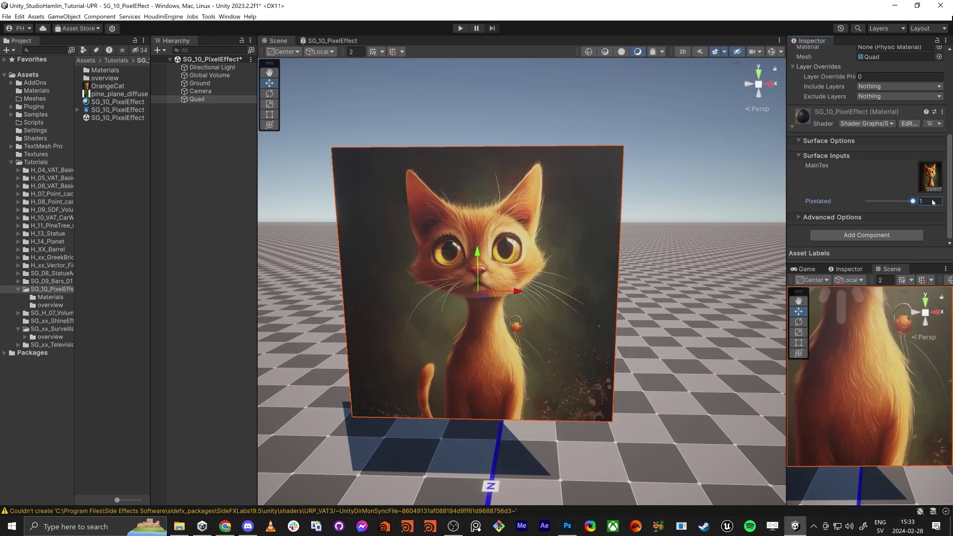
pyautogui.moveTo(913, 201); pyautogui.dragTo(866, 209)
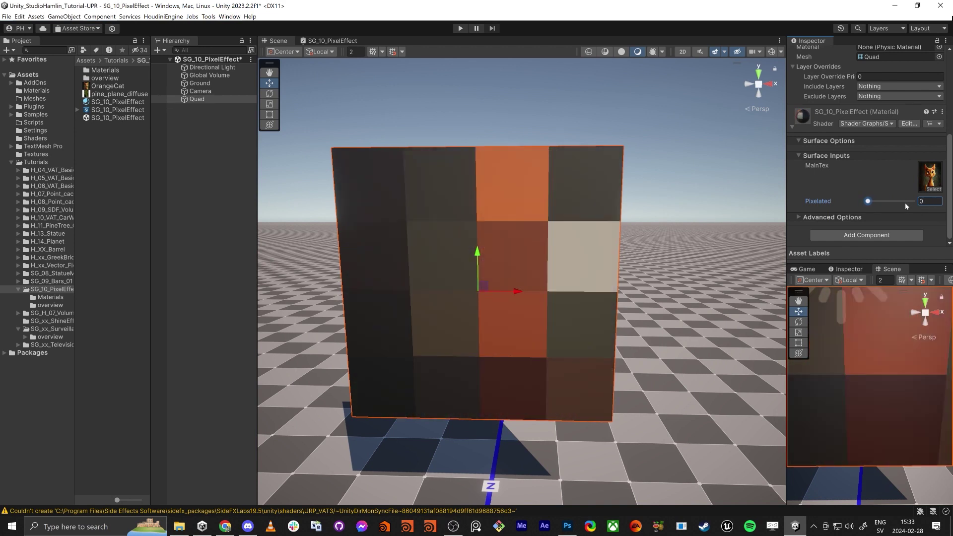
pyautogui.click(926, 202)
pyautogui.moveTo(879, 201); pyautogui.dragTo(859, 207)
# Switch to the Desmos graph in Chrome, hide y=x^2 and y=x^3, and examine y=x^1 between 0 and 1.
pyautogui.hotkey('alt', 'Tab')
pyautogui.click(605, 202)
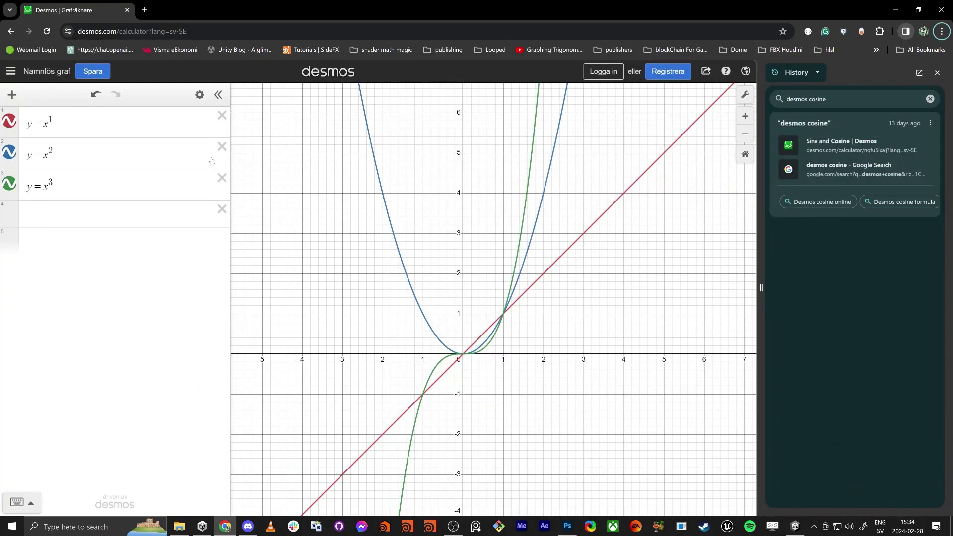
pyautogui.click(11, 151)
pyautogui.click(10, 183)
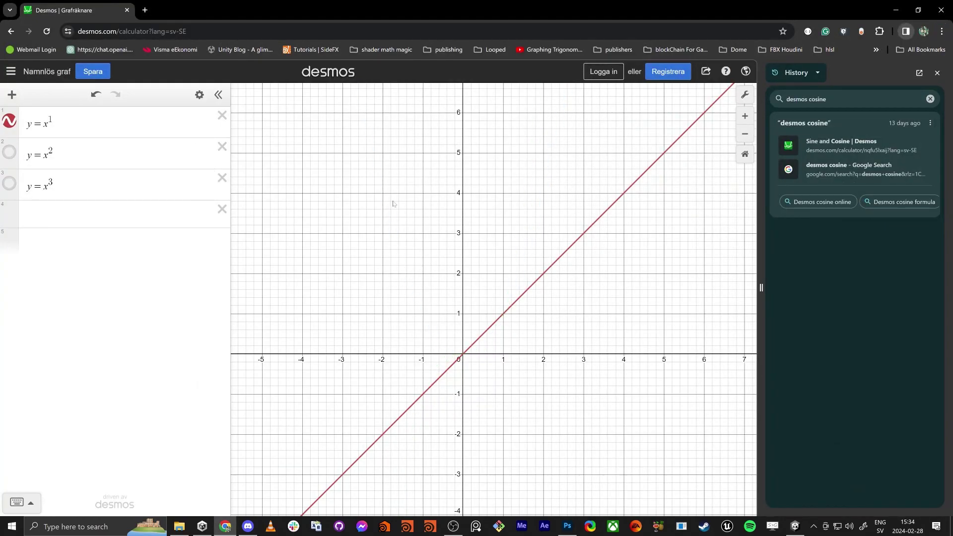
pyautogui.scroll(10, 393, 203)
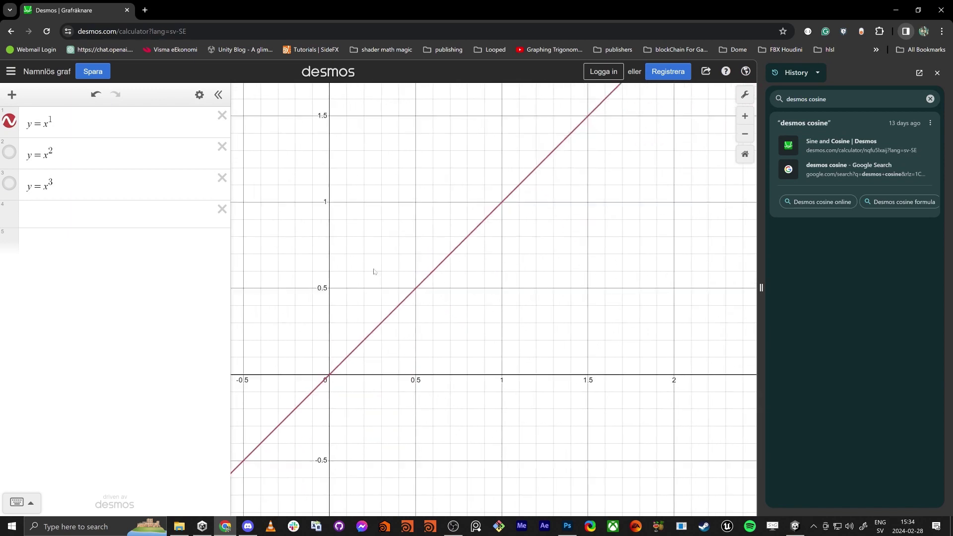
pyautogui.moveTo(375, 271); pyautogui.dragTo(314, 127)
pyautogui.scroll(2, 348, 189)
pyautogui.scroll(-3, 350, 192)
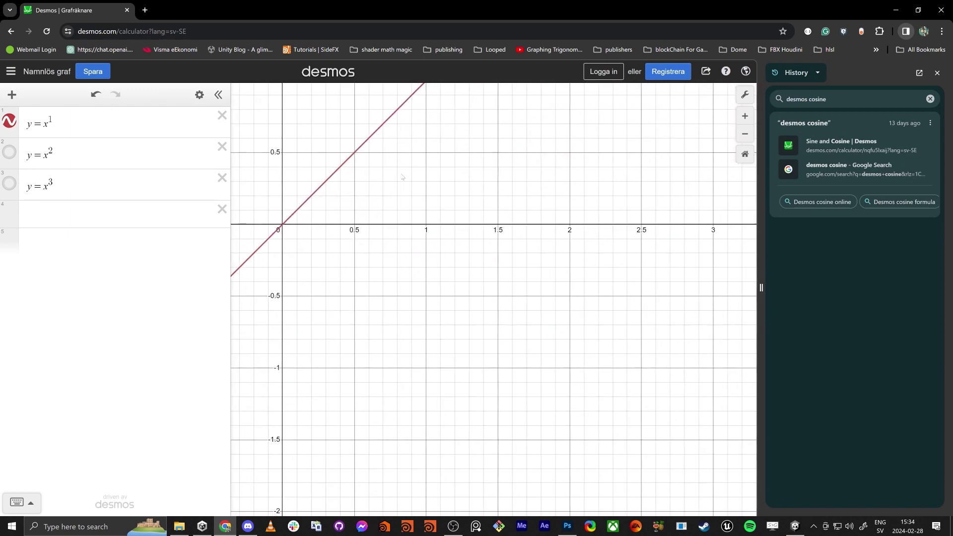
pyautogui.moveTo(402, 177); pyautogui.dragTo(351, 176)
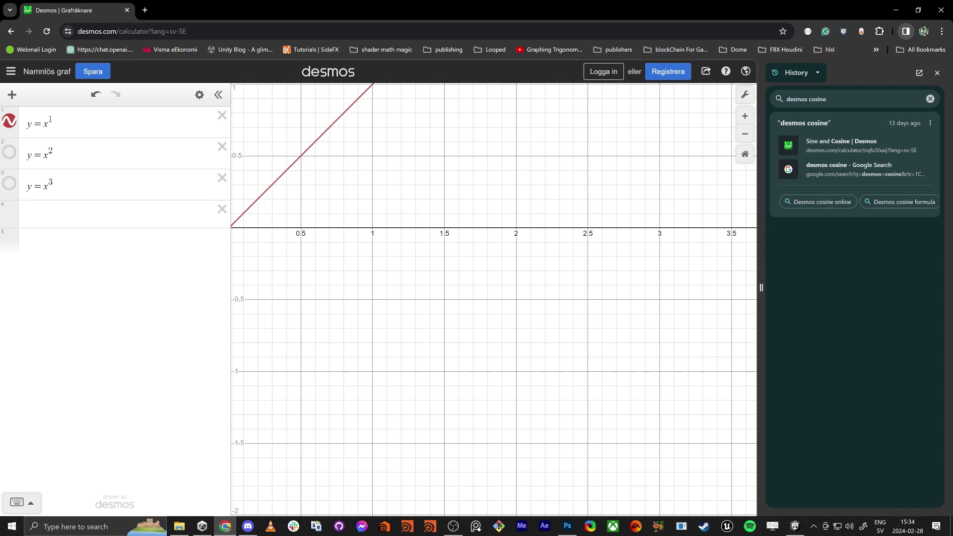
# Show the y=x^2 and y=x^3 curves to compare them with y=x^1 between 0 and 1.
pyautogui.click(9, 151)
pyautogui.click(9, 121)
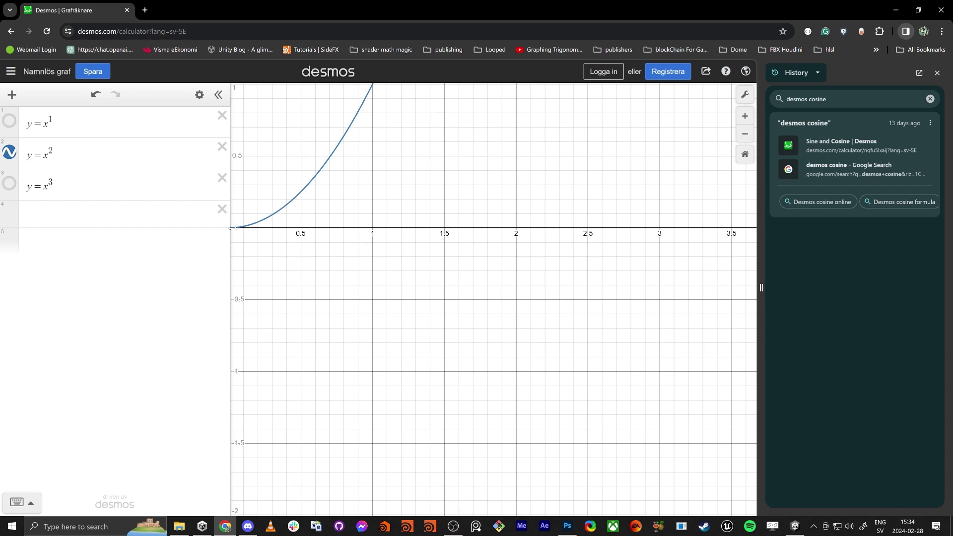
pyautogui.click(14, 123)
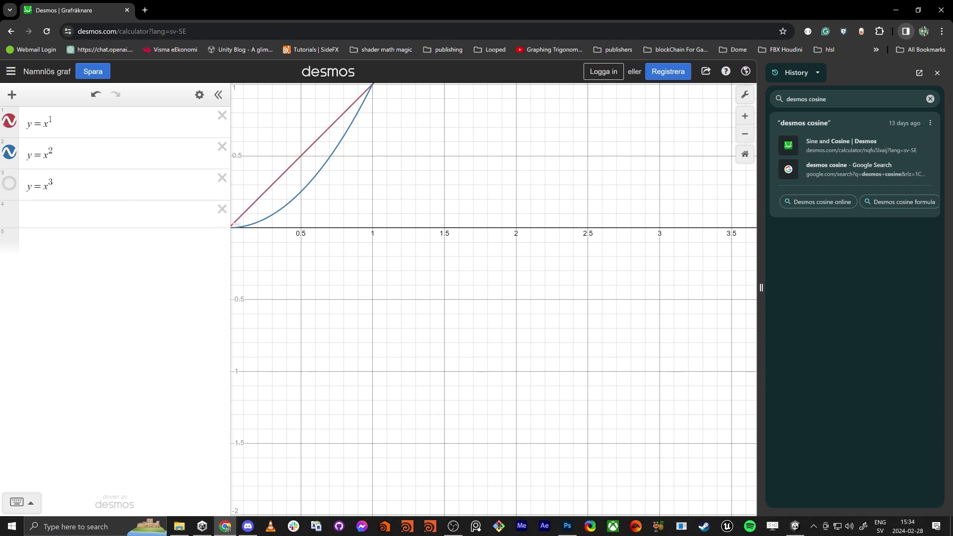
pyautogui.moveTo(260, 240); pyautogui.dragTo(264, 241)
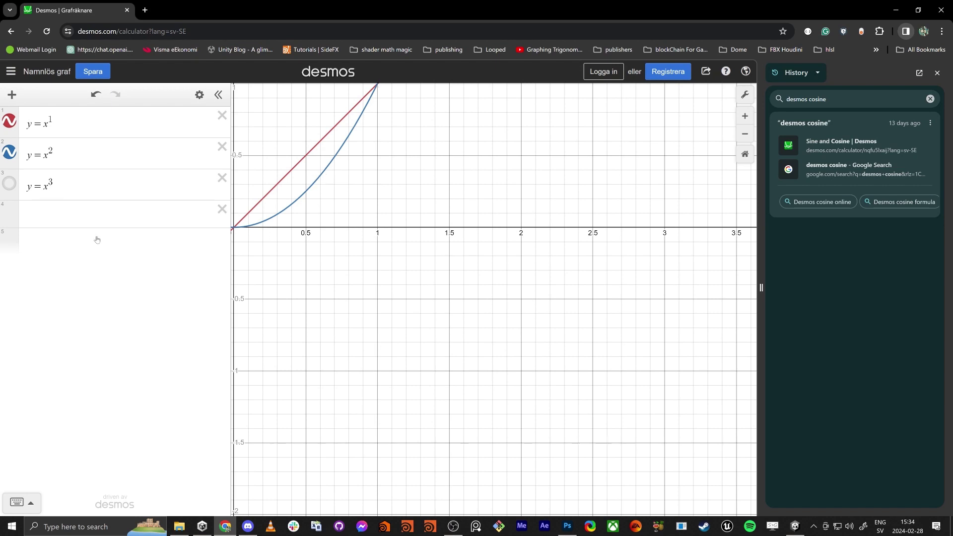
pyautogui.click(10, 183)
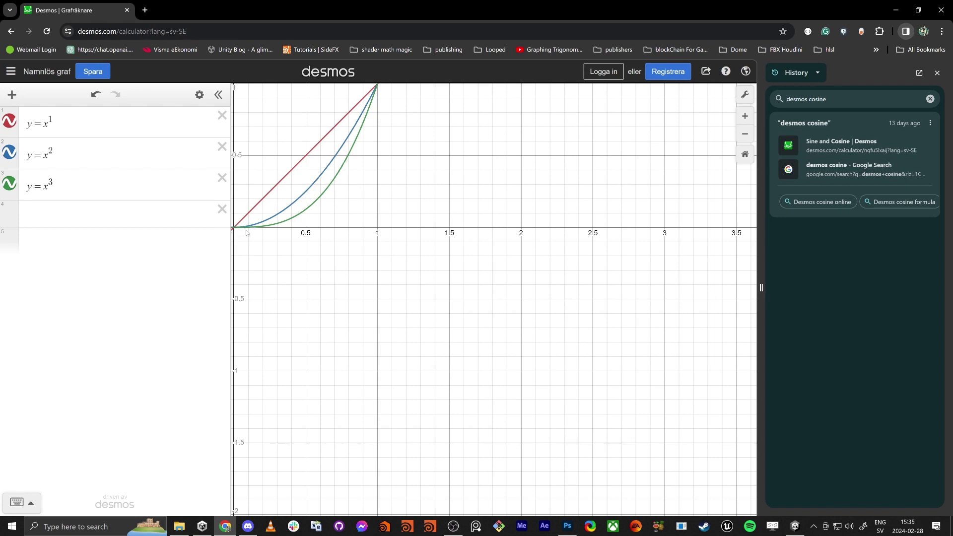
# Return to Unity and set the Quad material's Pixelated value to 0.02.
pyautogui.click(896, 9)
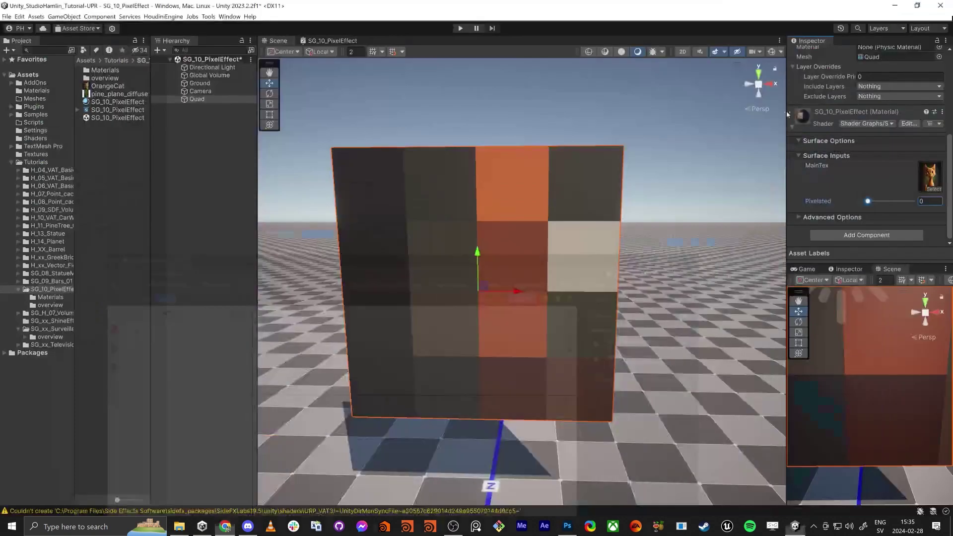
pyautogui.moveTo(870, 202)
pyautogui.mouseDown()
pyautogui.moveTo(893, 202)
pyautogui.moveTo(860, 203)
pyautogui.moveTo(889, 203)
pyautogui.moveTo(868, 203)
pyautogui.mouseUp()
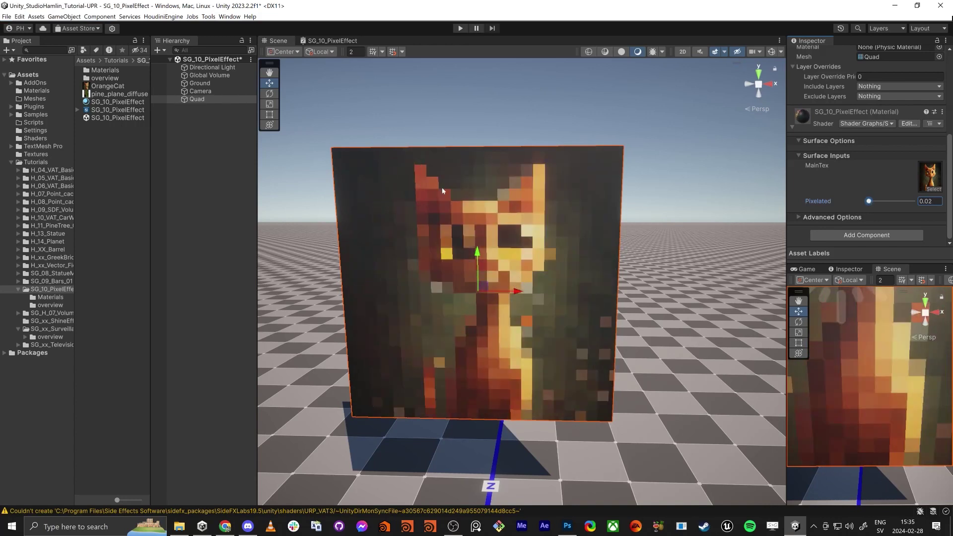
# Add a Power node to the shader graph and wire it between the Pixelated property and Remap's In input.
pyautogui.click(330, 40)
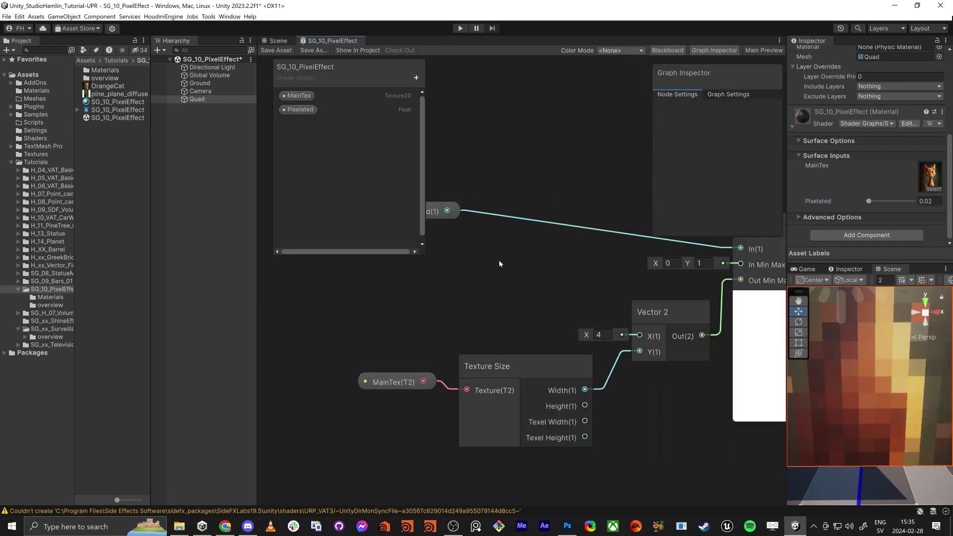
pyautogui.moveTo(499, 263); pyautogui.dragTo(396, 388, button='middle')
pyautogui.click(326, 355)
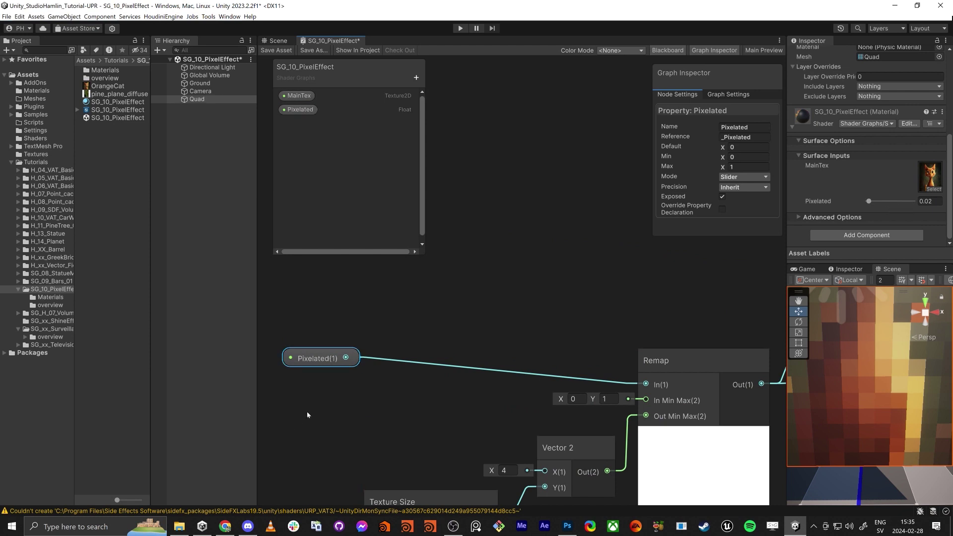
pyautogui.moveTo(316, 361)
pyautogui.mouseDown()
pyautogui.moveTo(308, 370)
pyautogui.moveTo(309, 355)
pyautogui.mouseUp()
pyautogui.click(500, 298)
pyautogui.press('space')
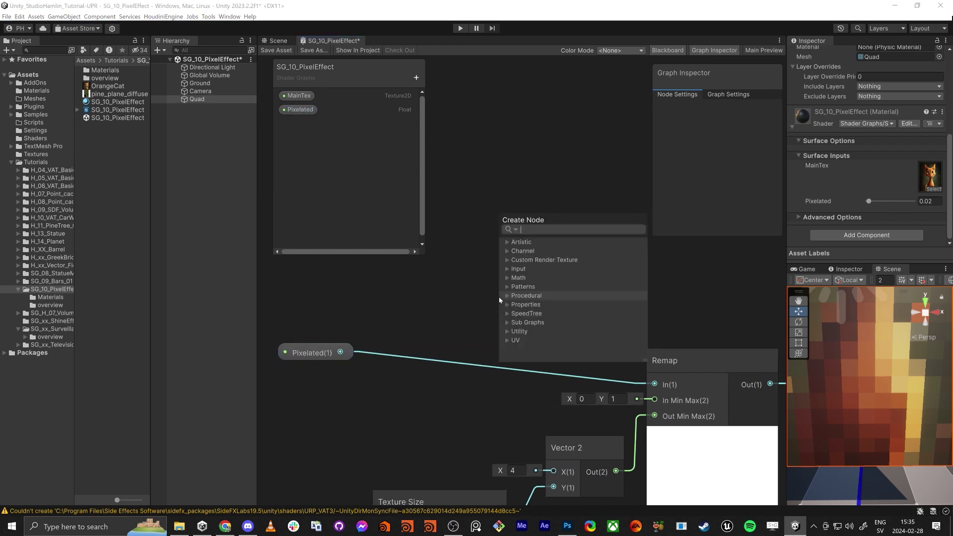
pyautogui.write('power')
pyautogui.press('Return')
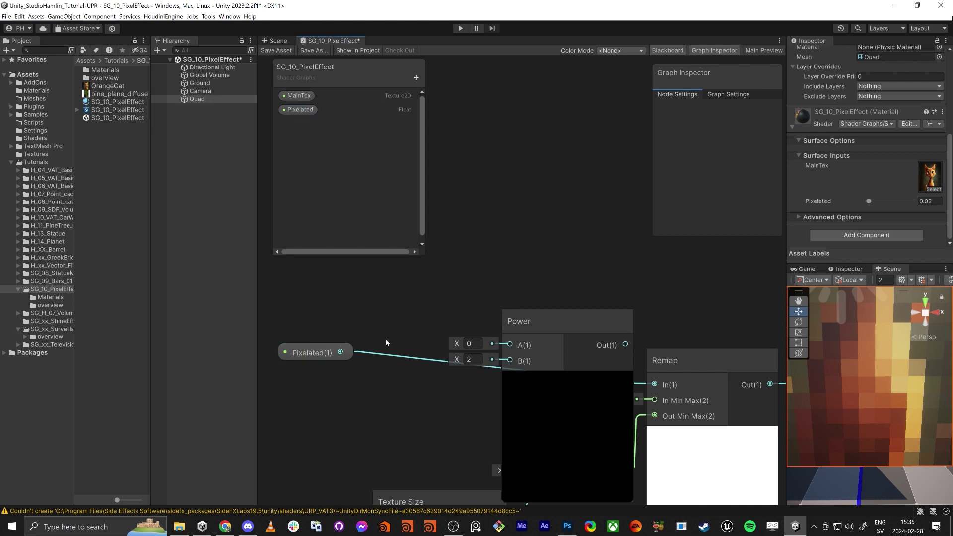
pyautogui.moveTo(340, 351); pyautogui.dragTo(510, 344)
pyautogui.moveTo(622, 348); pyautogui.dragTo(654, 385)
# Set the Power node's B value to 3, collapse its preview and line it up with the Pixelated node before Remap.
pyautogui.click(401, 347)
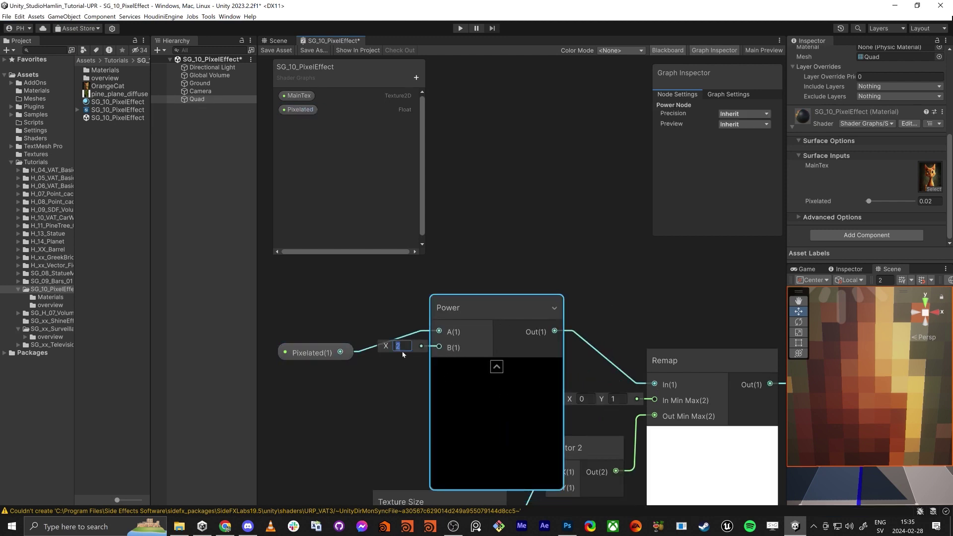
pyautogui.write('3')
pyautogui.click(353, 340)
pyautogui.moveTo(323, 351); pyautogui.dragTo(283, 335)
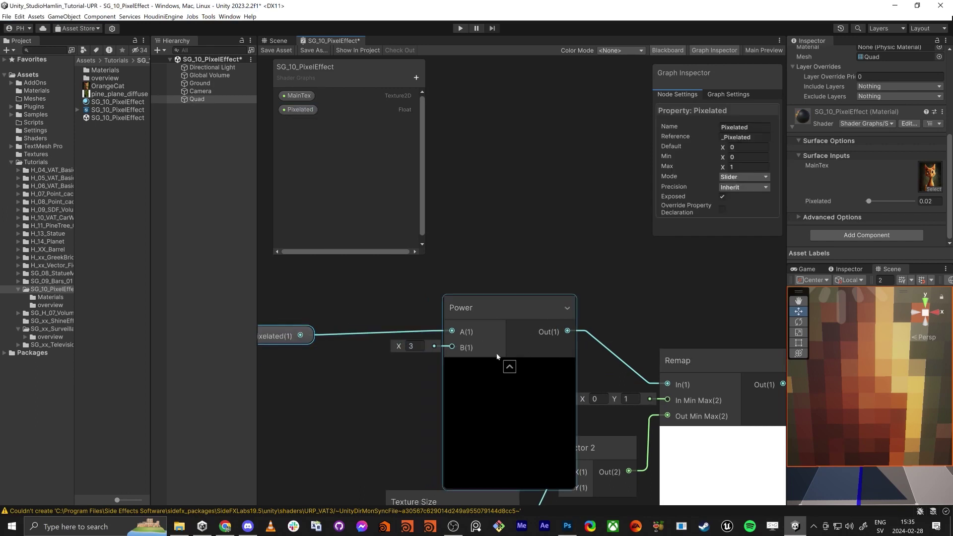
pyautogui.click(503, 367)
pyautogui.moveTo(479, 312); pyautogui.dragTo(500, 351)
pyautogui.moveTo(305, 336); pyautogui.dragTo(410, 359)
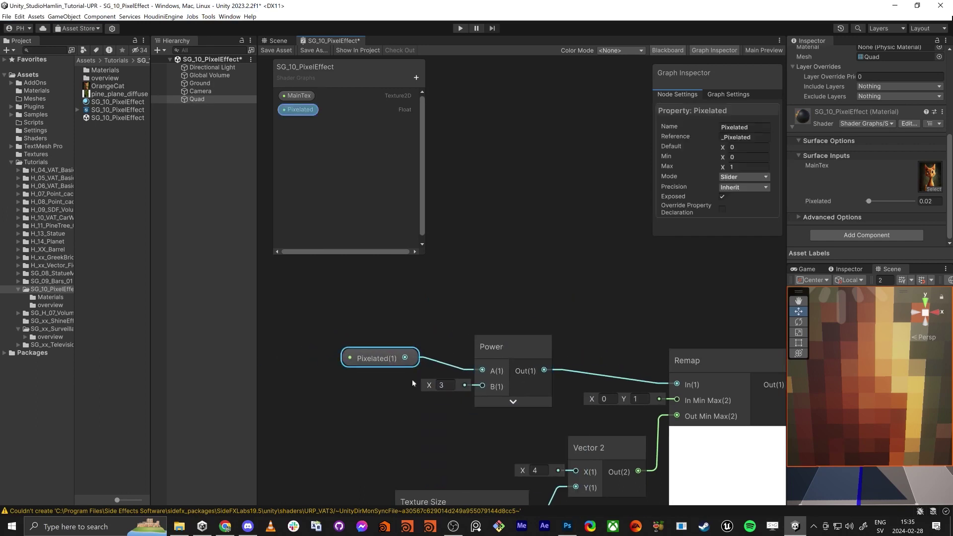
# Save the shader graph, try Pixelated at 0.4 in the scene view and set it to 0.21.
pyautogui.click(277, 51)
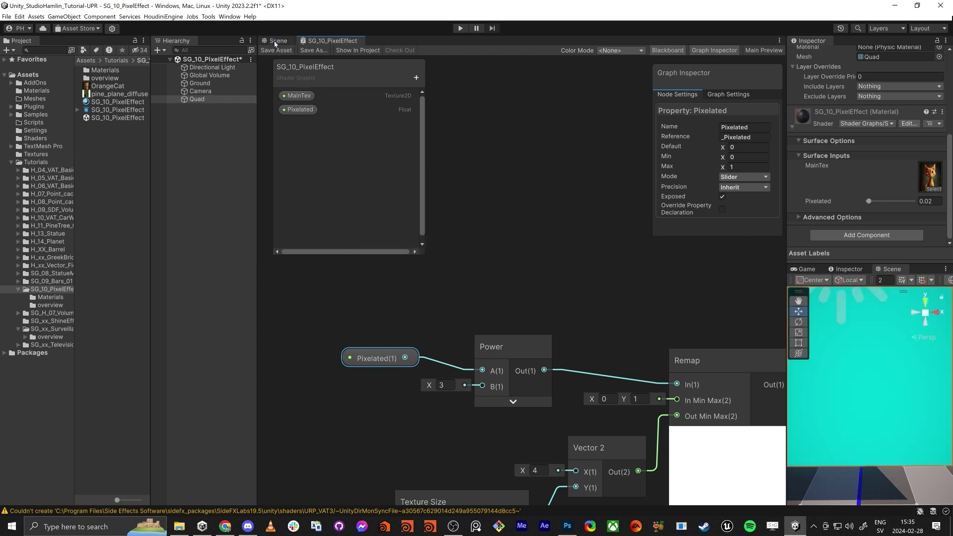
pyautogui.click(276, 41)
pyautogui.moveTo(869, 202)
pyautogui.mouseDown()
pyautogui.moveTo(895, 206)
pyautogui.moveTo(878, 211)
pyautogui.moveTo(886, 205)
pyautogui.mouseUp()
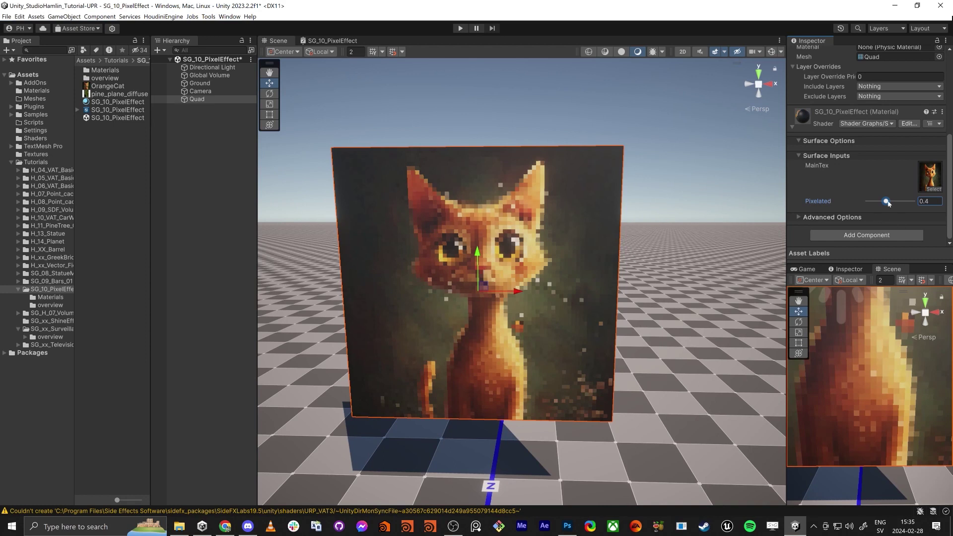
pyautogui.moveTo(889, 204); pyautogui.dragTo(877, 204)
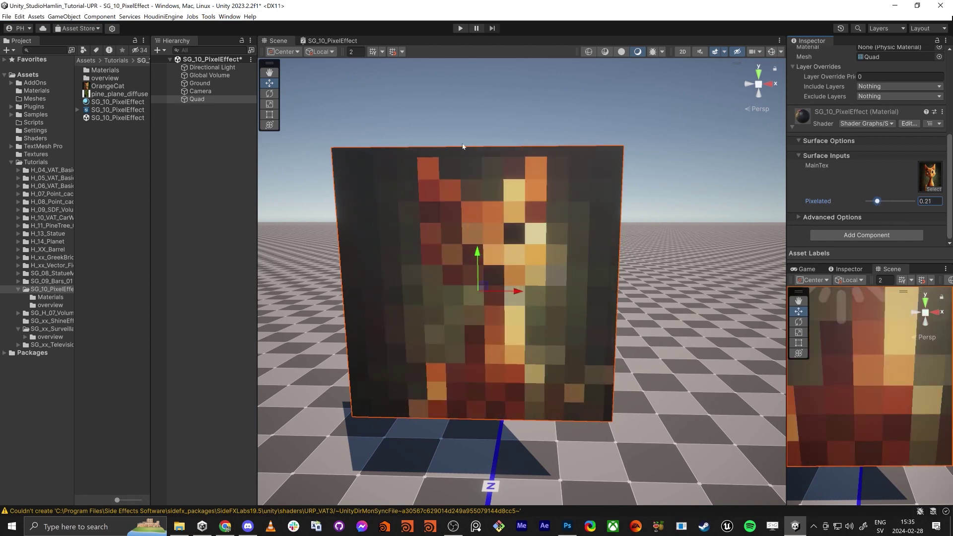
# Review the complete pixelation node network in a maximized graph view and return to the scene view.
pyautogui.click(327, 42)
pyautogui.scroll(-4, 605, 281)
pyautogui.moveTo(589, 284); pyautogui.dragTo(510, 260, button='middle')
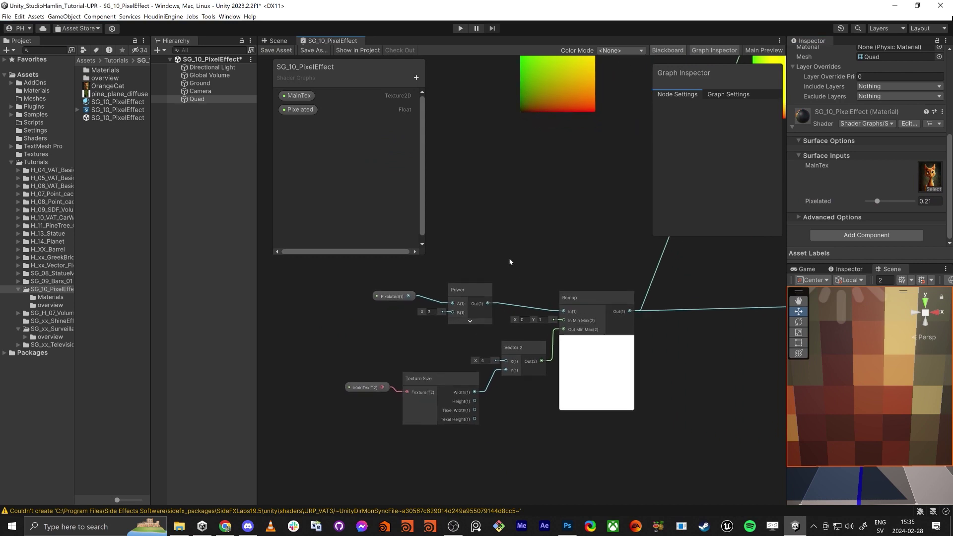
pyautogui.hotkey('shift', 'space')
pyautogui.scroll(-2, 533, 226)
pyautogui.moveTo(634, 232); pyautogui.dragTo(502, 315, button='middle')
pyautogui.scroll(-2, 514, 365)
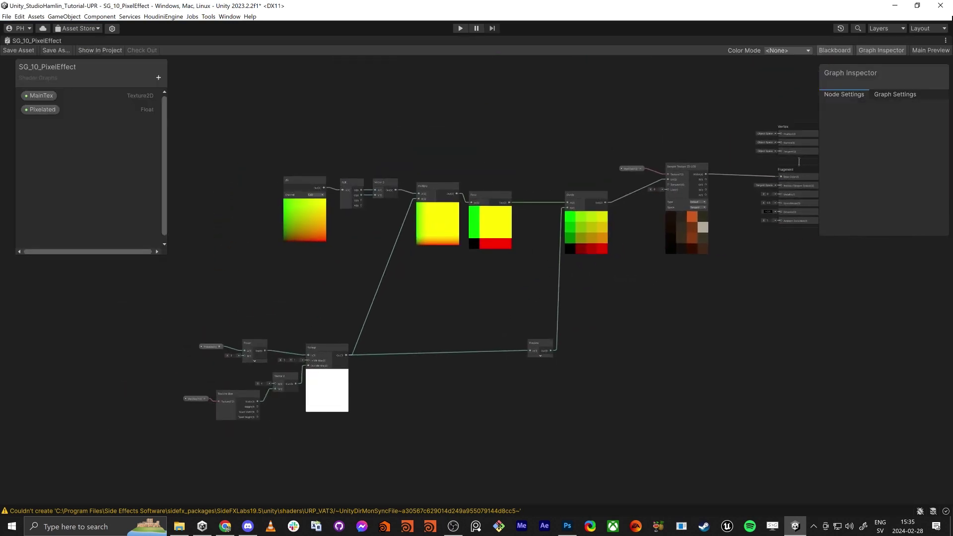
pyautogui.moveTo(697, 338); pyautogui.dragTo(546, 378, button='middle')
pyautogui.hotkey('shift', 'space')
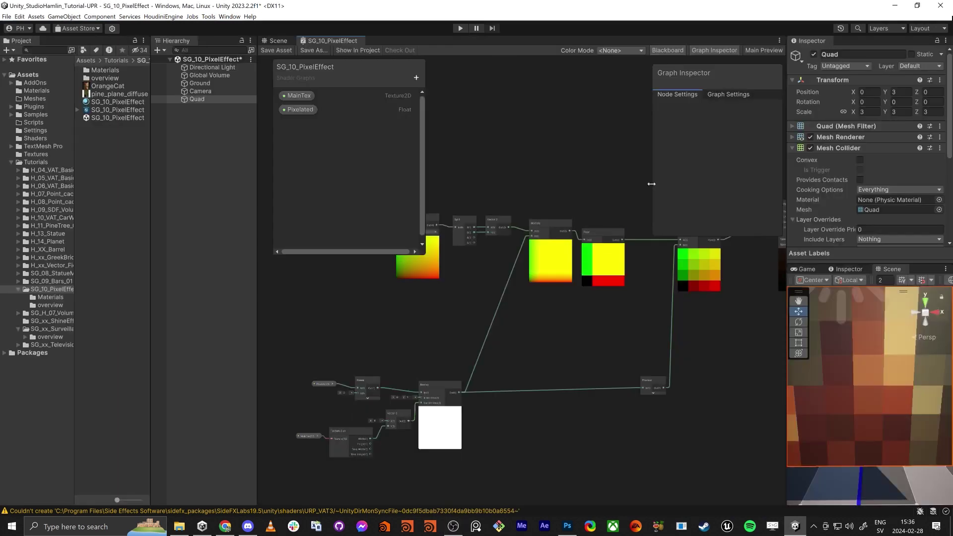
pyautogui.click(279, 40)
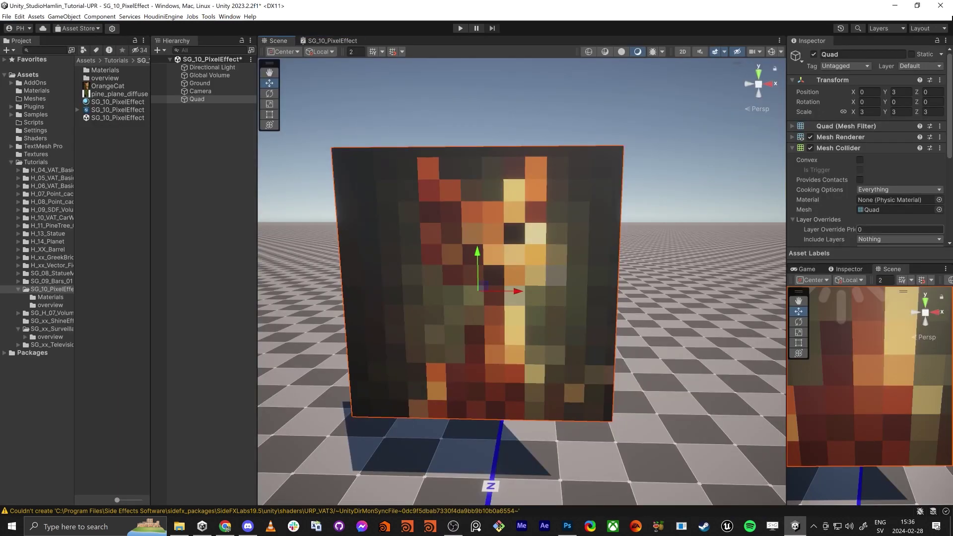
# Try the quad material's Pixelated value at 0.06 and lower it to 0.
pyautogui.scroll(-3, 871, 209)
pyautogui.moveTo(876, 202); pyautogui.dragTo(870, 207)
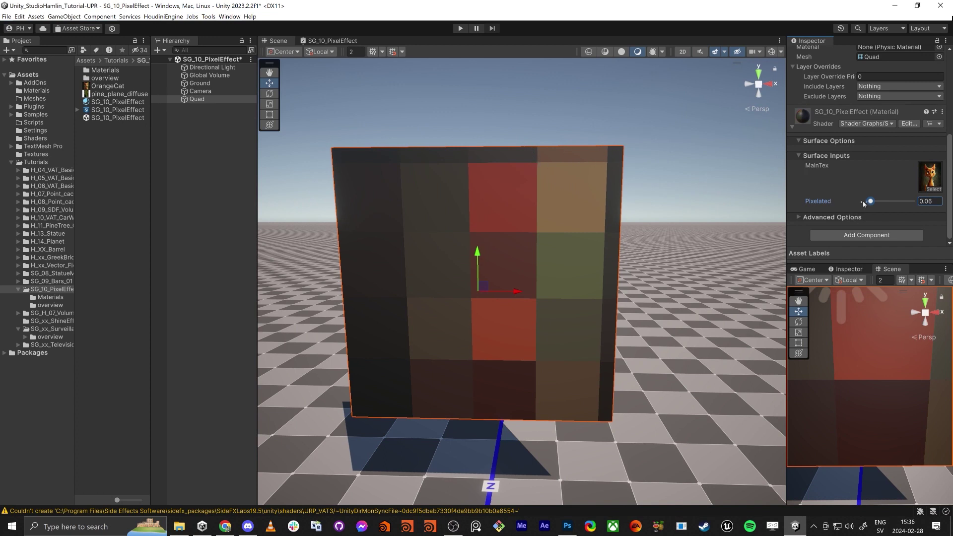
pyautogui.moveTo(863, 204); pyautogui.dragTo(867, 203)
# Add a Floor node to the shader graph and wire it between Remap's output and the Multiply and Preview inputs.
pyautogui.click(335, 43)
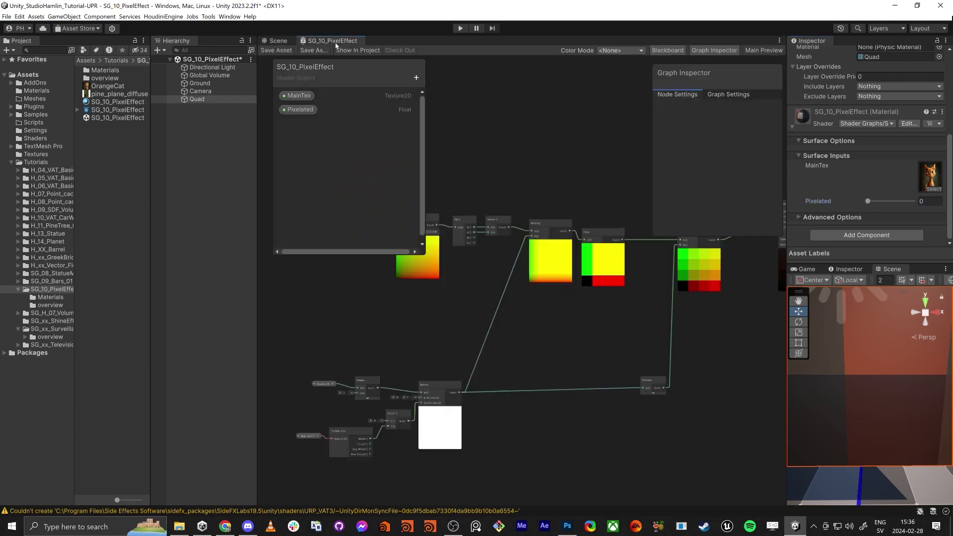
pyautogui.moveTo(474, 403); pyautogui.dragTo(464, 333, button='middle')
pyautogui.scroll(2, 469, 355)
pyautogui.moveTo(524, 367); pyautogui.dragTo(570, 365, button='middle')
pyautogui.scroll(3, 526, 362)
pyautogui.press('space')
pyautogui.write('floor')
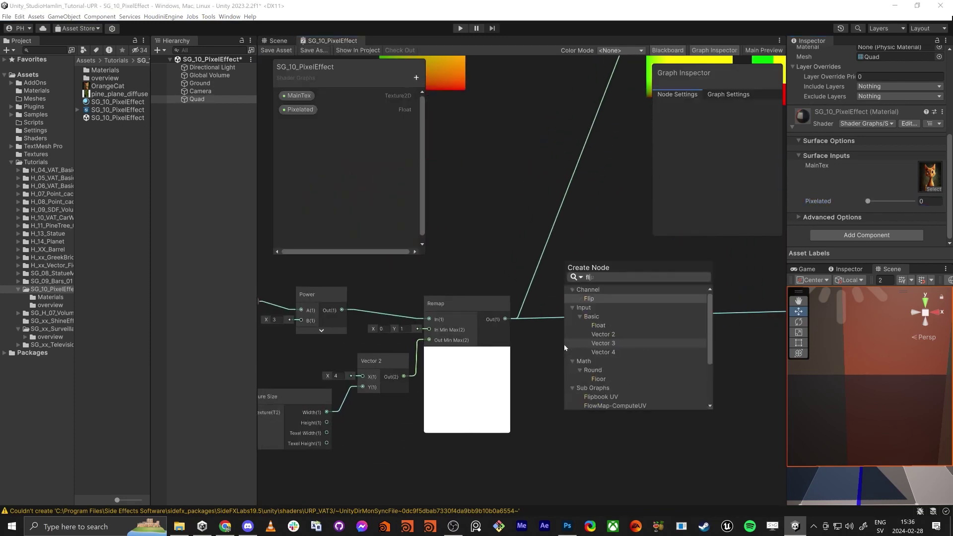
pyautogui.press('Return')
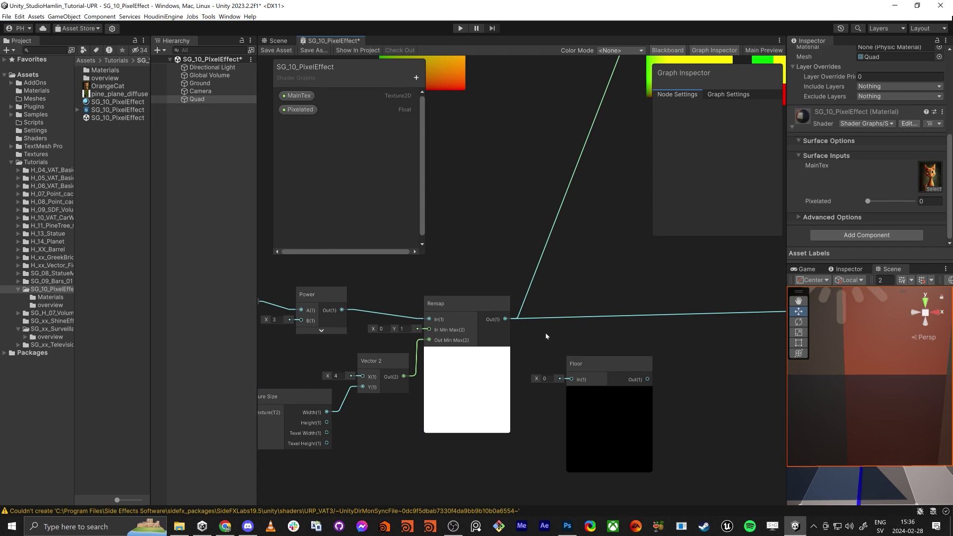
pyautogui.moveTo(570, 379); pyautogui.dragTo(584, 298)
# Try the material's Pixelated value at 0.07 in the scene view before saving the shader graph.
pyautogui.click(269, 40)
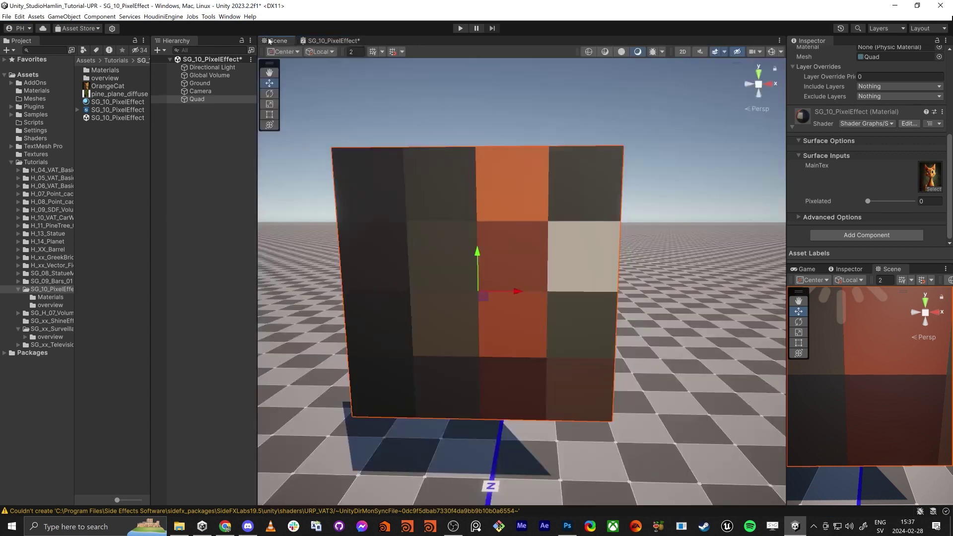
pyautogui.moveTo(868, 203); pyautogui.dragTo(871, 202)
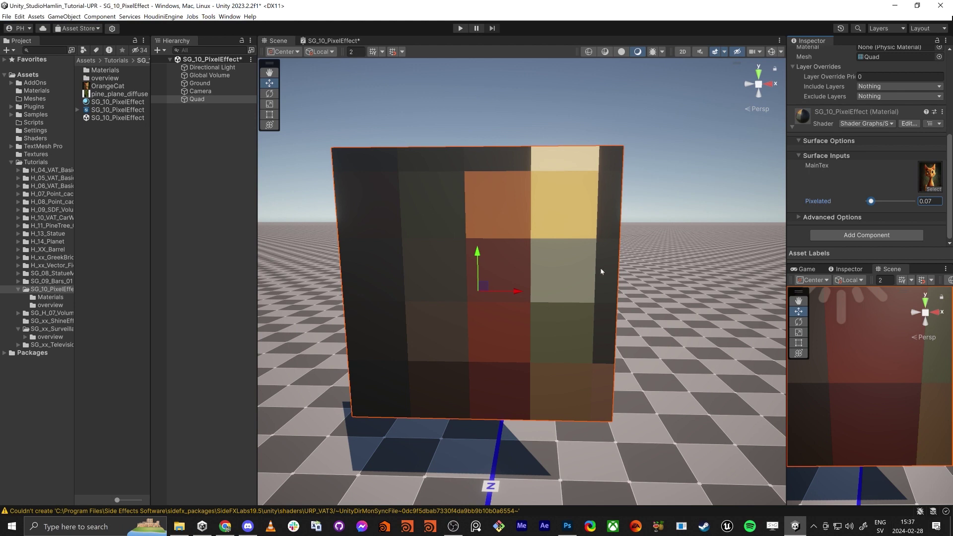
# Save the shader graph and raise the material's Pixelated value to 0.35 in the scene view.
pyautogui.click(327, 41)
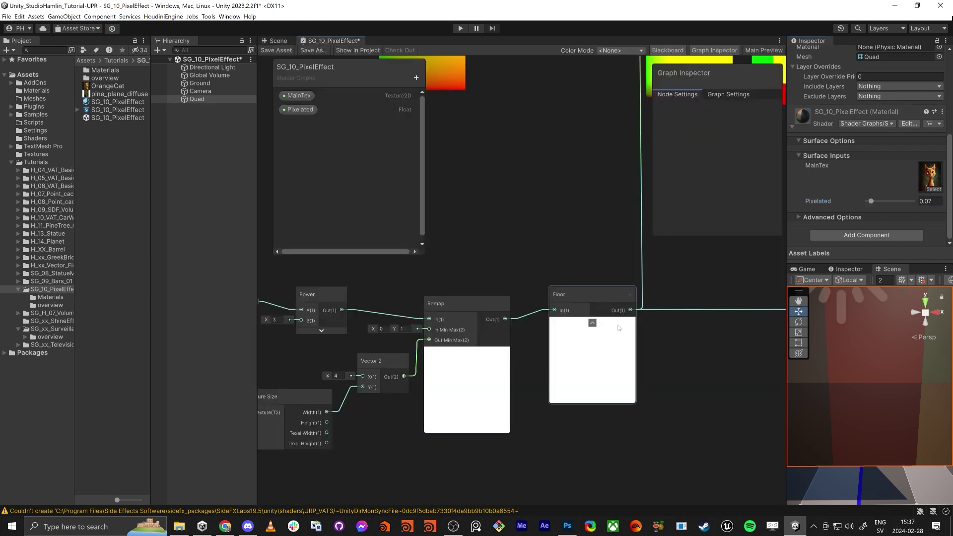
pyautogui.click(595, 304)
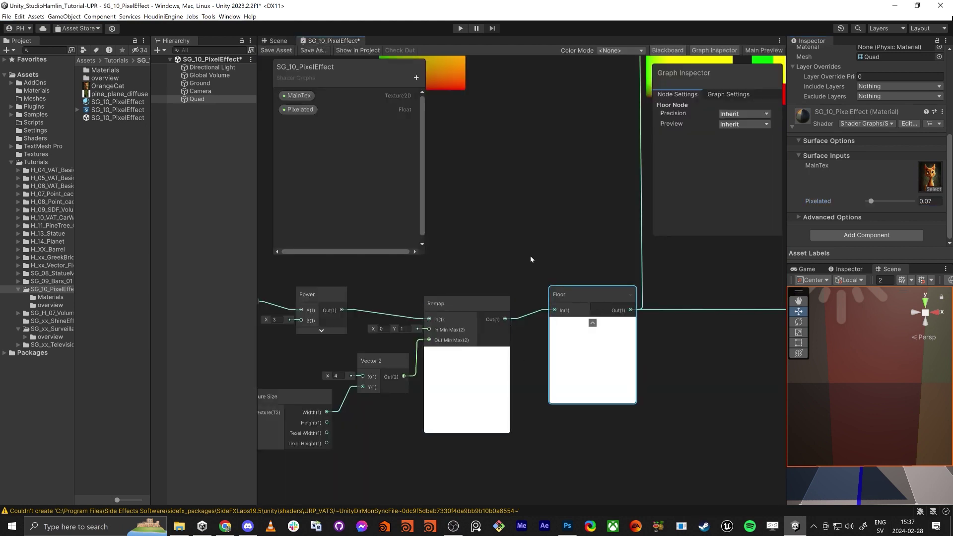
pyautogui.click(279, 50)
pyautogui.click(277, 41)
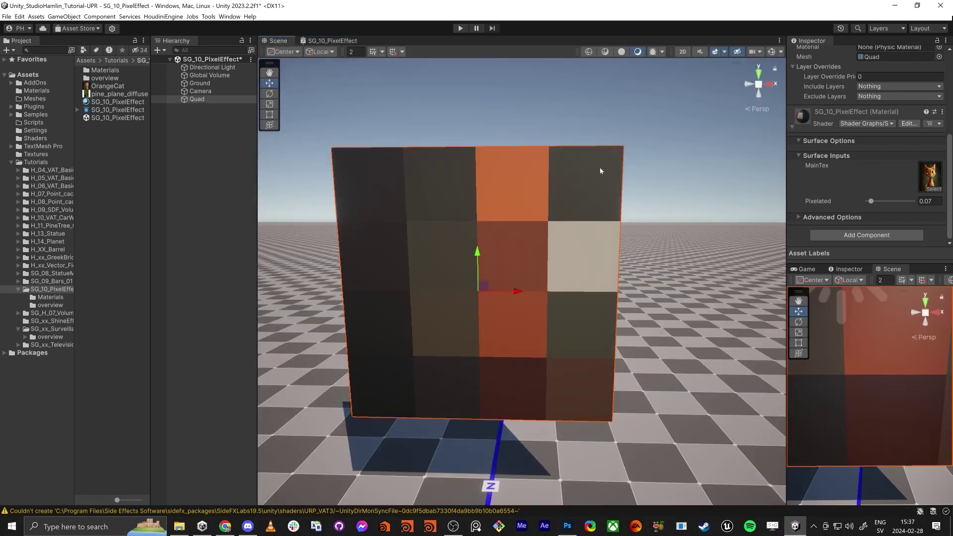
pyautogui.moveTo(876, 202); pyautogui.dragTo(884, 203)
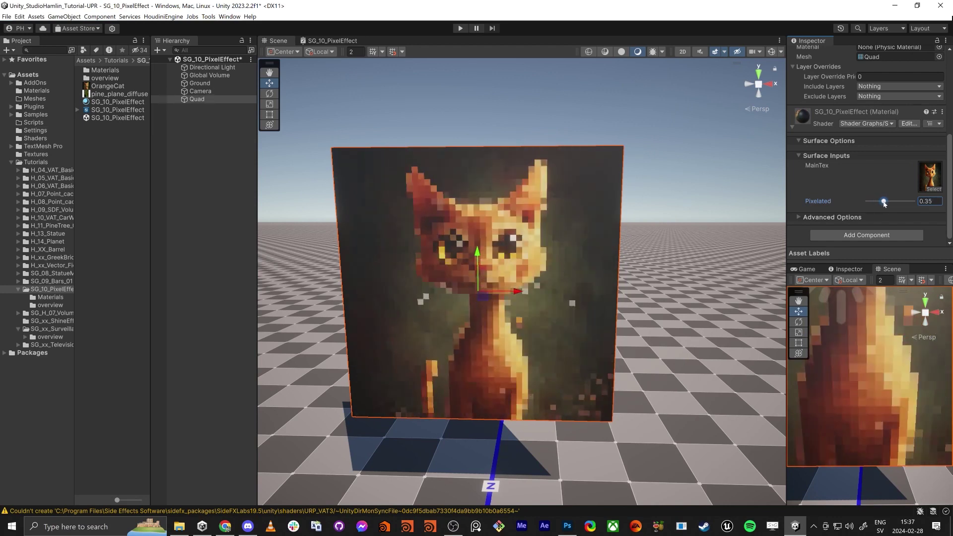
# Set the graph's surface type to Transparent, wire Sample Texture 2D LOD's A output to the Fragment's Alpha and save.
pyautogui.click(327, 42)
pyautogui.scroll(-6, 490, 258)
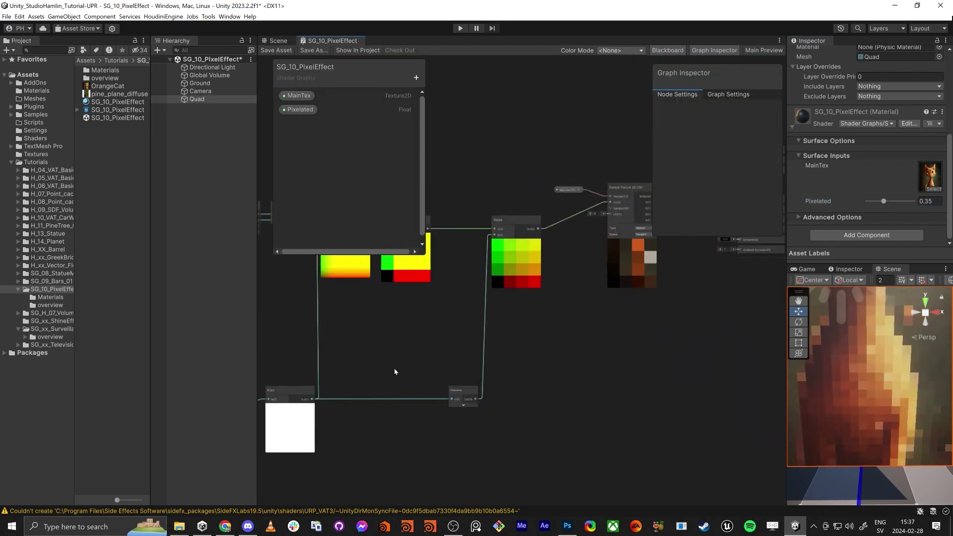
pyautogui.scroll(5, 469, 378)
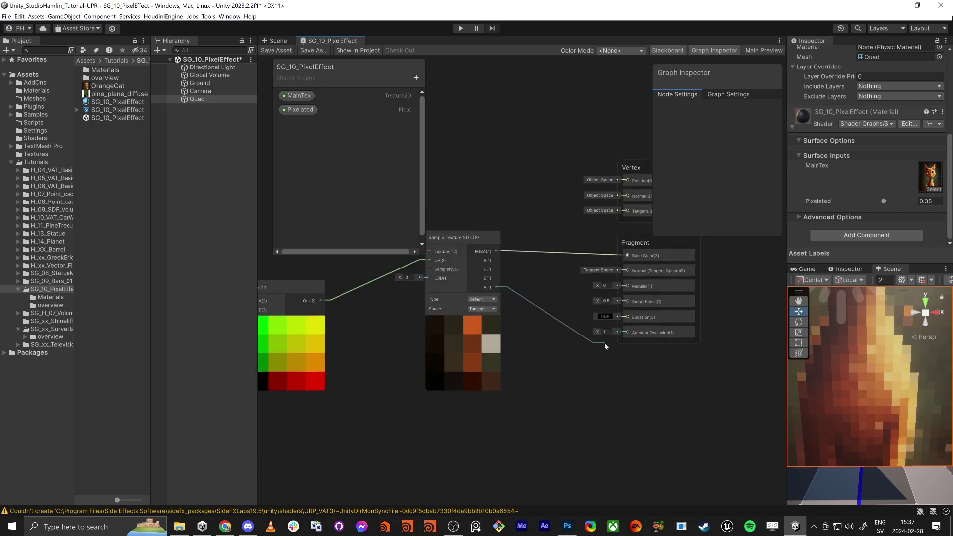
pyautogui.press('space')
pyautogui.moveTo(571, 363); pyautogui.dragTo(507, 409, button='middle')
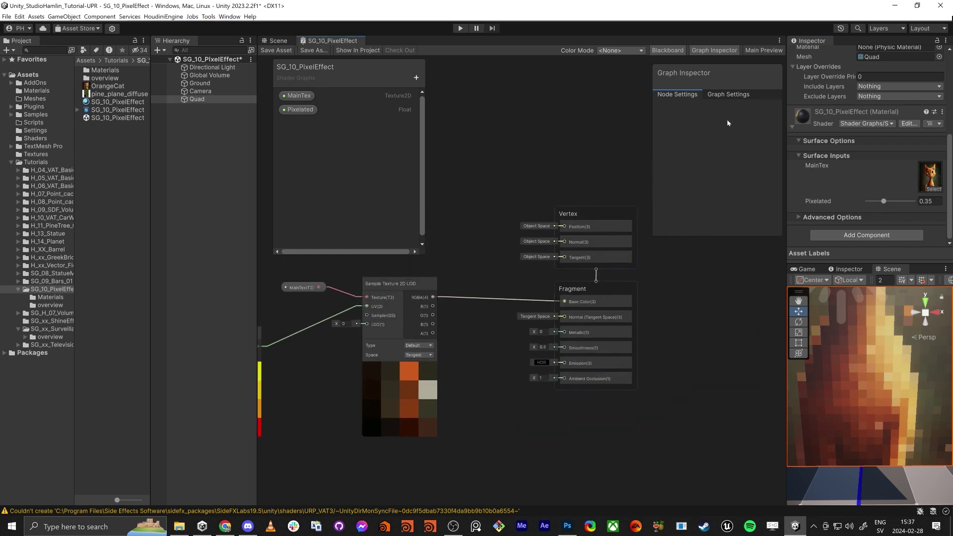
pyautogui.click(730, 95)
pyautogui.click(728, 216)
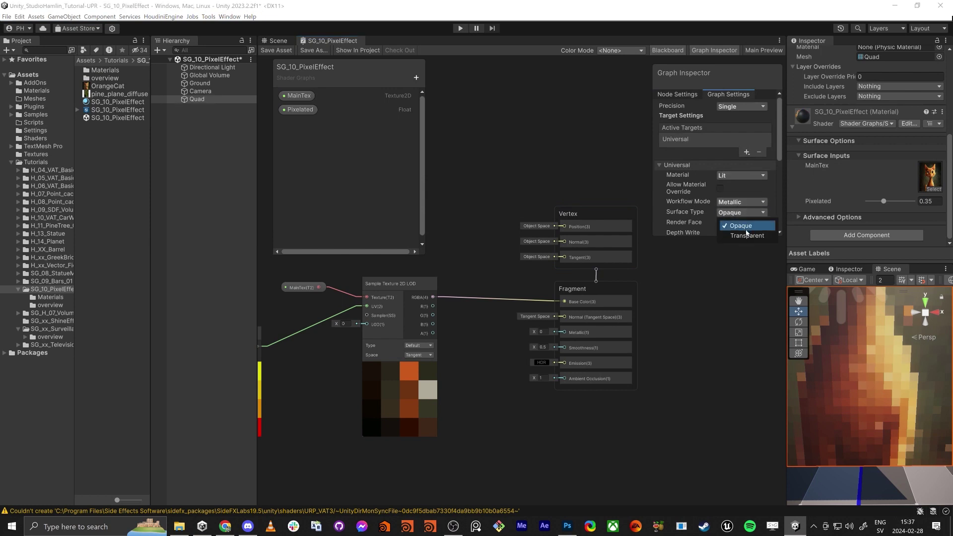
pyautogui.click(741, 233)
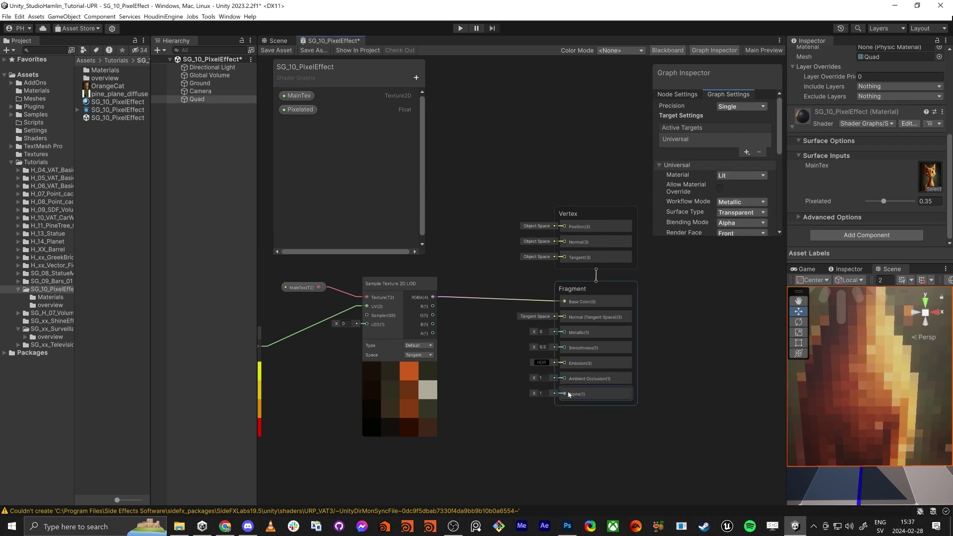
pyautogui.moveTo(564, 394); pyautogui.dragTo(433, 333)
pyautogui.click(274, 50)
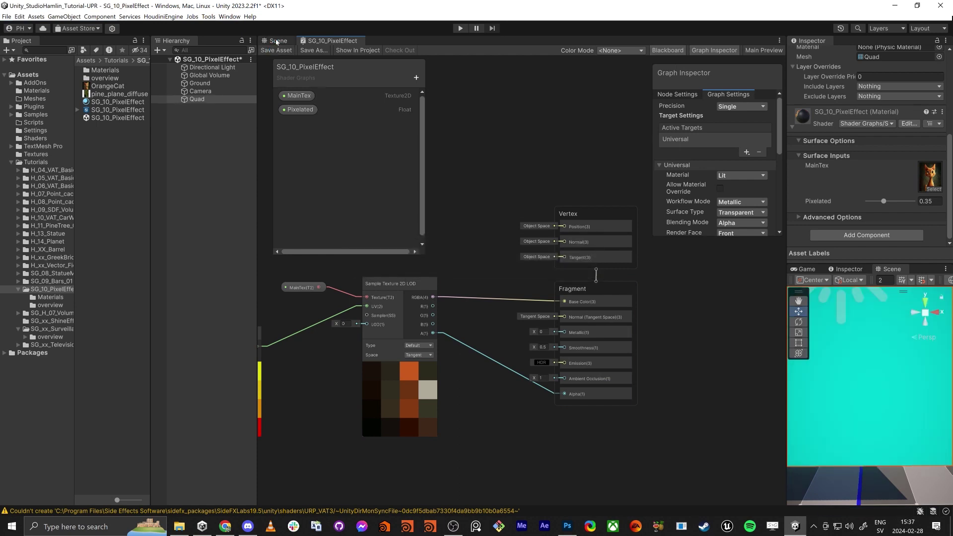
# Use pine_plane_diffuse as the quad material's MainTex and set Pixelated to 0.39 in the scene view.
pyautogui.click(275, 41)
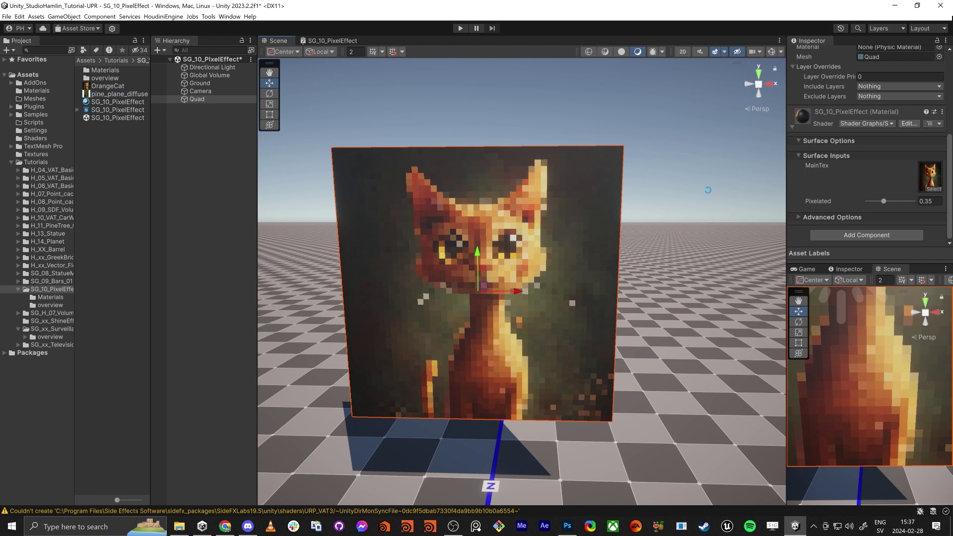
pyautogui.moveTo(707, 190); pyautogui.dragTo(886, 207)
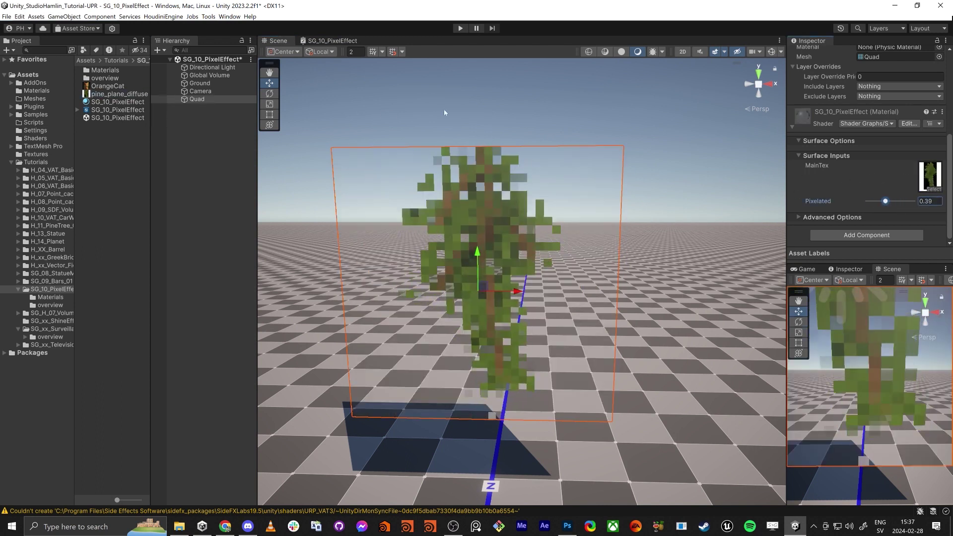
# Examine the shader graph in a maximized view, following the UV, Split, Vector 2, Multiply, Floor and Divide chain.
pyautogui.click(334, 41)
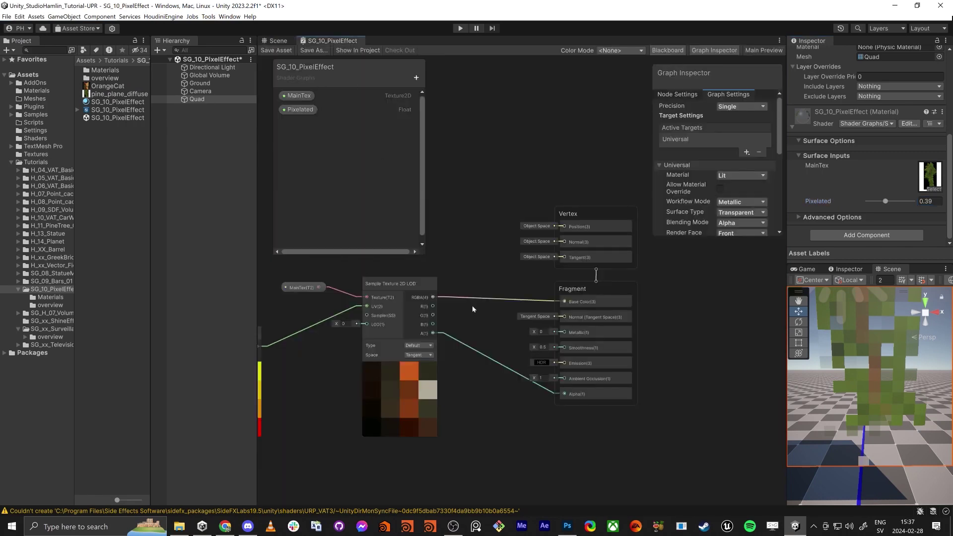
pyautogui.hotkey('shift', 'space')
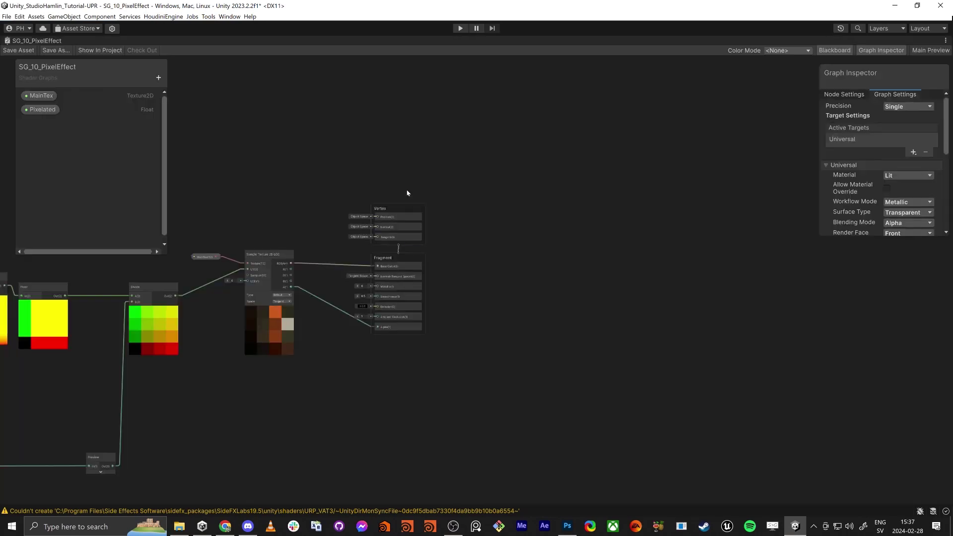
pyautogui.moveTo(264, 193); pyautogui.dragTo(552, 186, button='middle')
pyautogui.moveTo(377, 199); pyautogui.dragTo(542, 93, button='middle')
pyautogui.scroll(-1, 498, 113)
pyautogui.moveTo(496, 115); pyautogui.dragTo(527, 131, button='middle')
pyautogui.scroll(2, 382, 204)
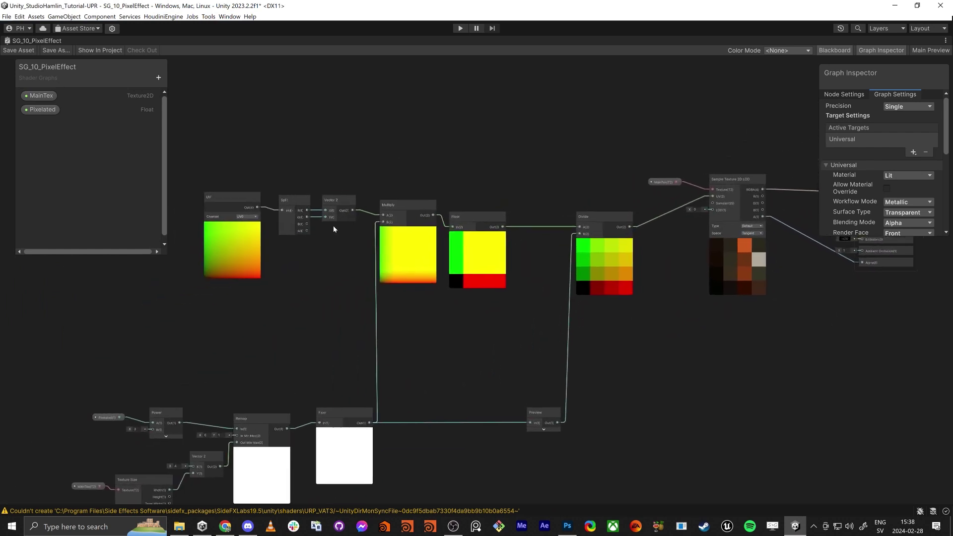
pyautogui.scroll(3, 256, 206)
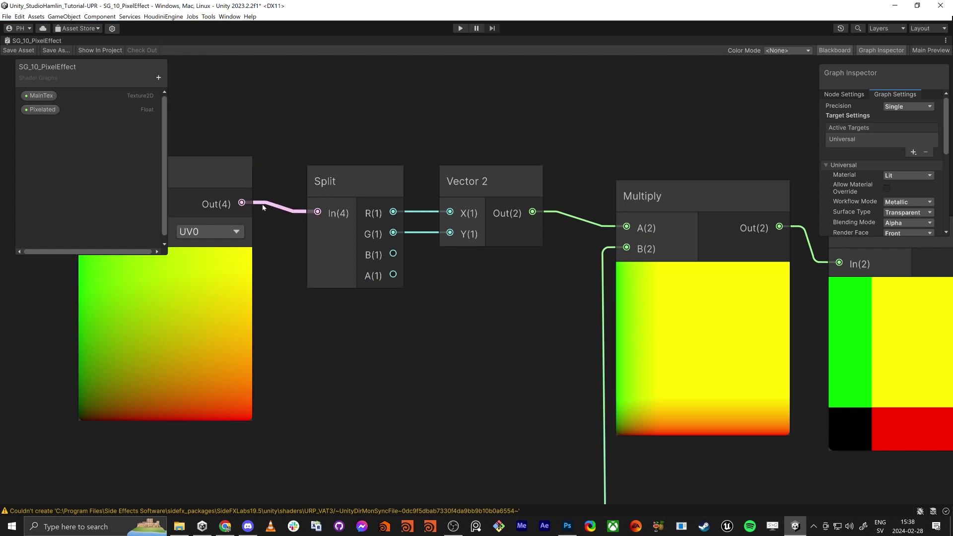
pyautogui.scroll(-5, 605, 224)
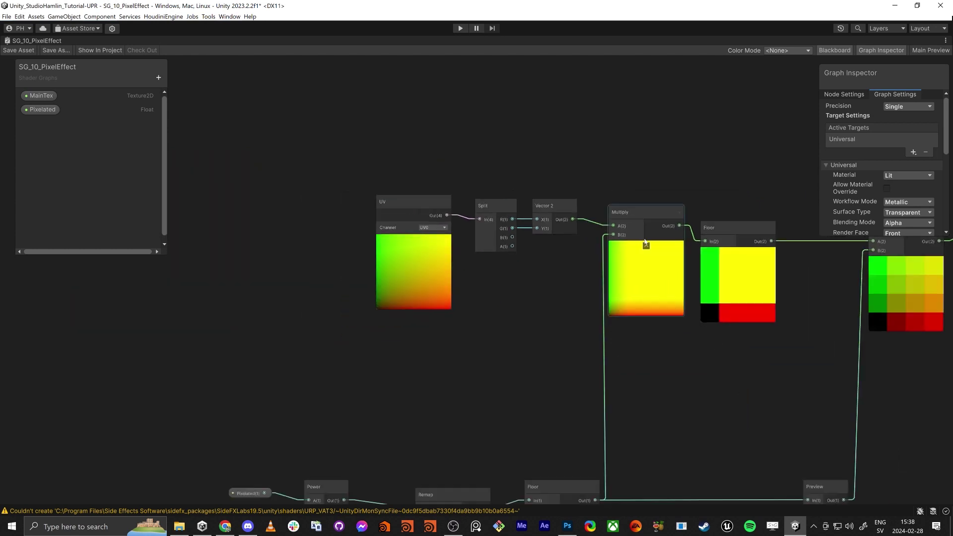
pyautogui.moveTo(764, 256); pyautogui.dragTo(472, 274, button='middle')
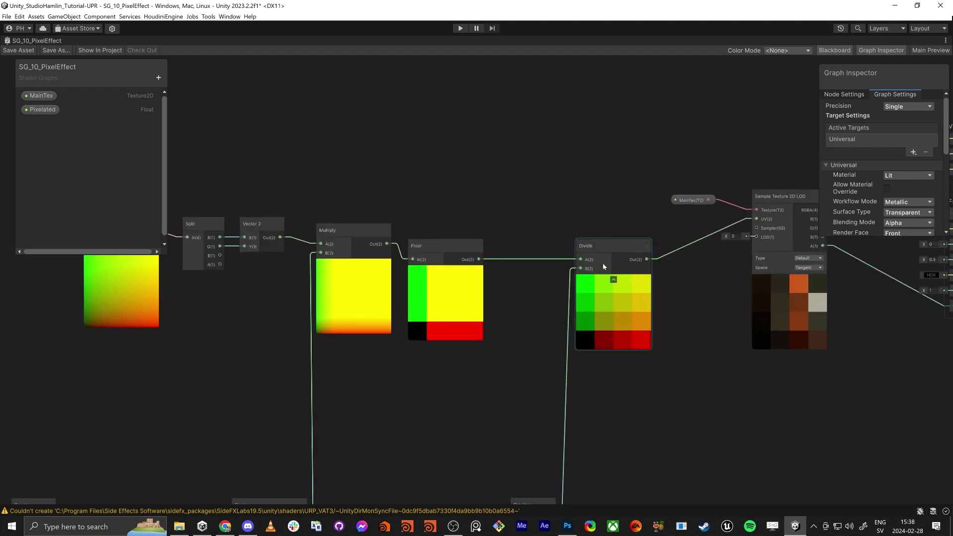
# Move the Split and Vector 2 nodes out of the chain and wire UV's output directly into Multiply's A.
pyautogui.moveTo(406, 154); pyautogui.dragTo(634, 93, button='middle')
pyautogui.moveTo(423, 139); pyautogui.dragTo(472, 79)
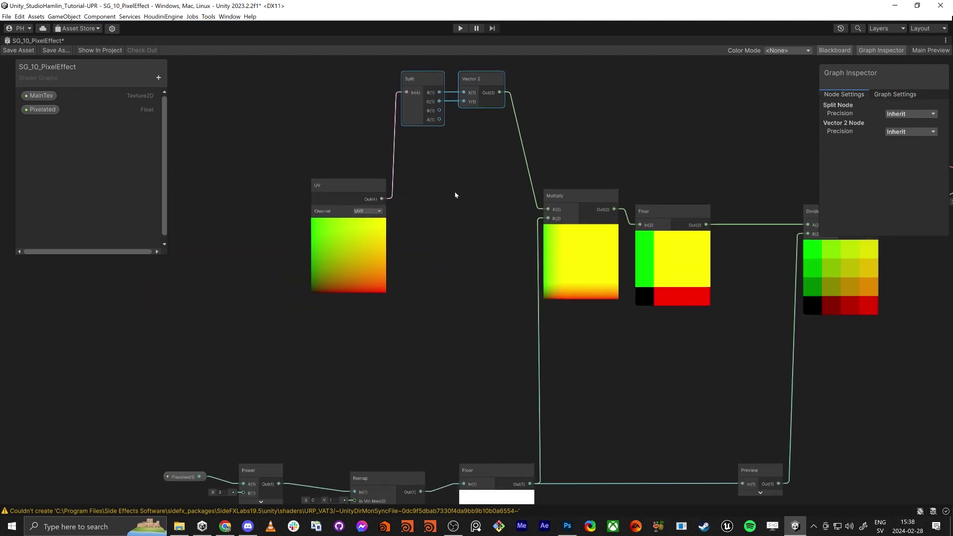
pyautogui.moveTo(382, 199); pyautogui.dragTo(548, 209)
pyautogui.moveTo(468, 266); pyautogui.dragTo(328, 262, button='middle')
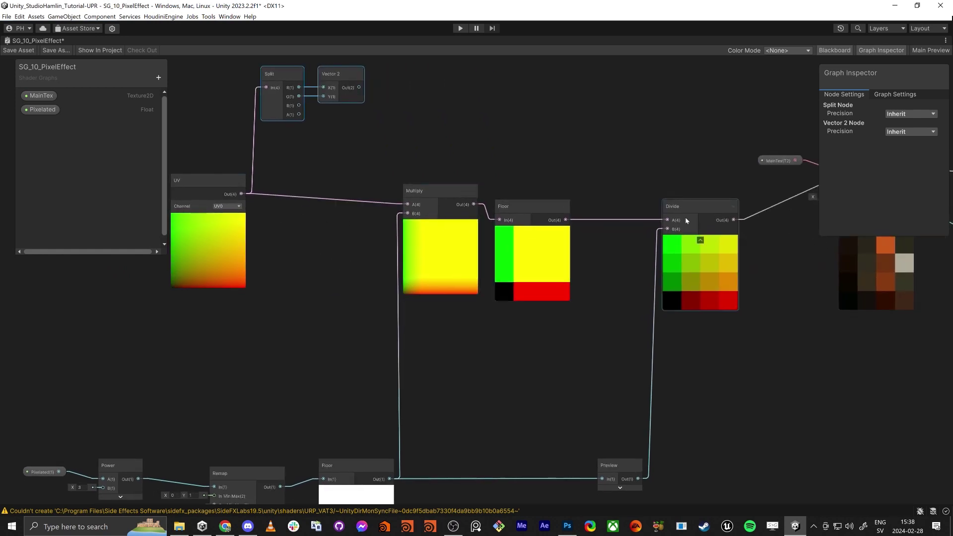
pyautogui.moveTo(796, 254); pyautogui.dragTo(660, 262, button='middle')
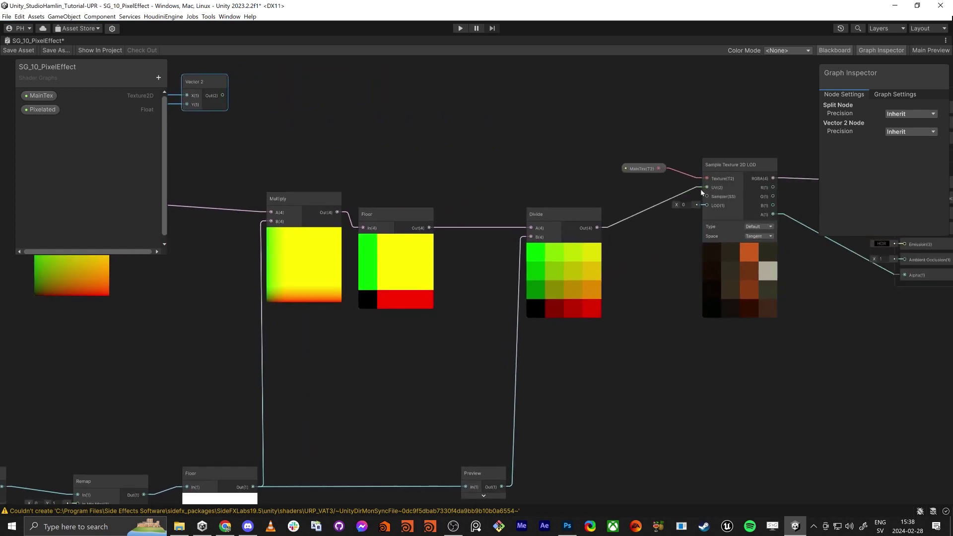
pyautogui.moveTo(389, 115); pyautogui.dragTo(639, 111, button='middle')
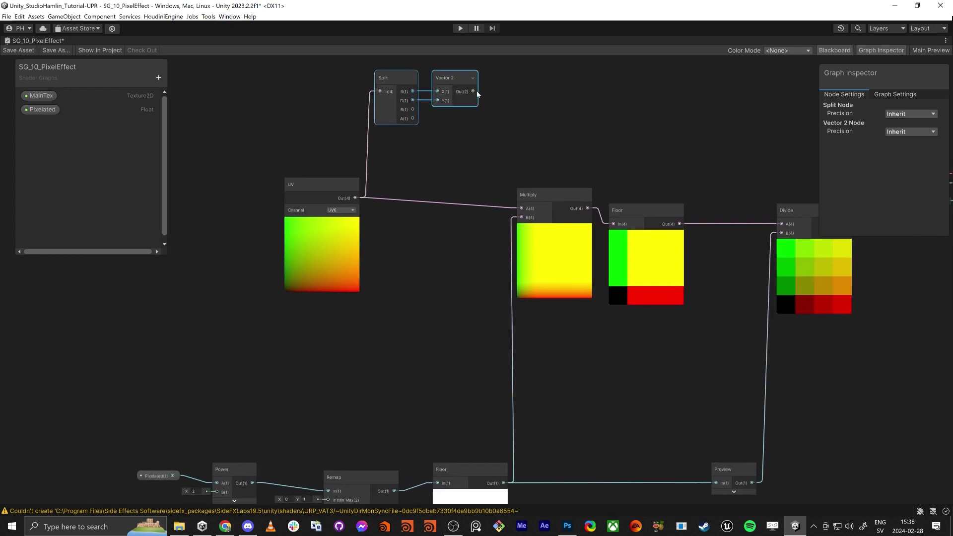
pyautogui.moveTo(477, 92); pyautogui.dragTo(548, 202)
pyautogui.click(590, 94)
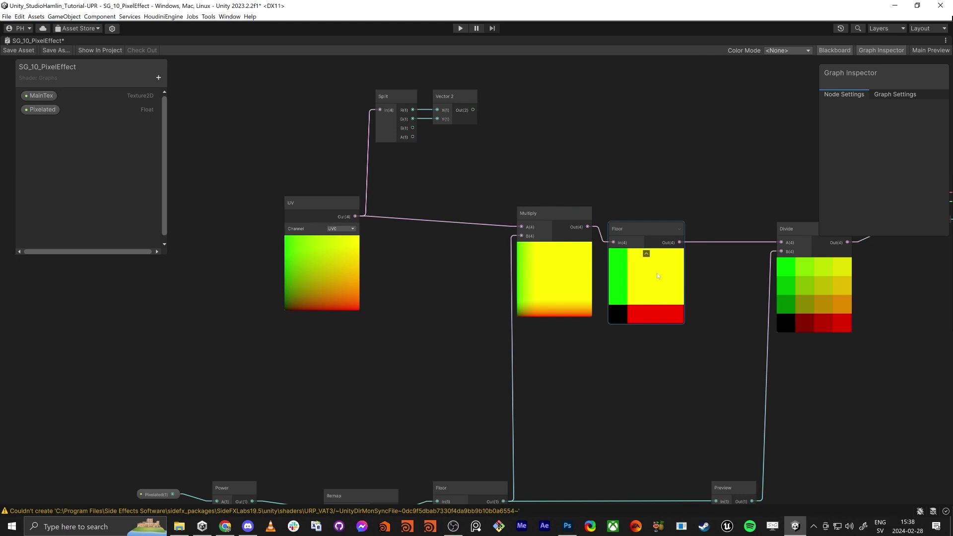
# Reconnect Vector 2's output to Multiply's A and move Split and Vector 2 back between UV and Multiply.
pyautogui.moveTo(733, 281); pyautogui.dragTo(620, 249, button='middle')
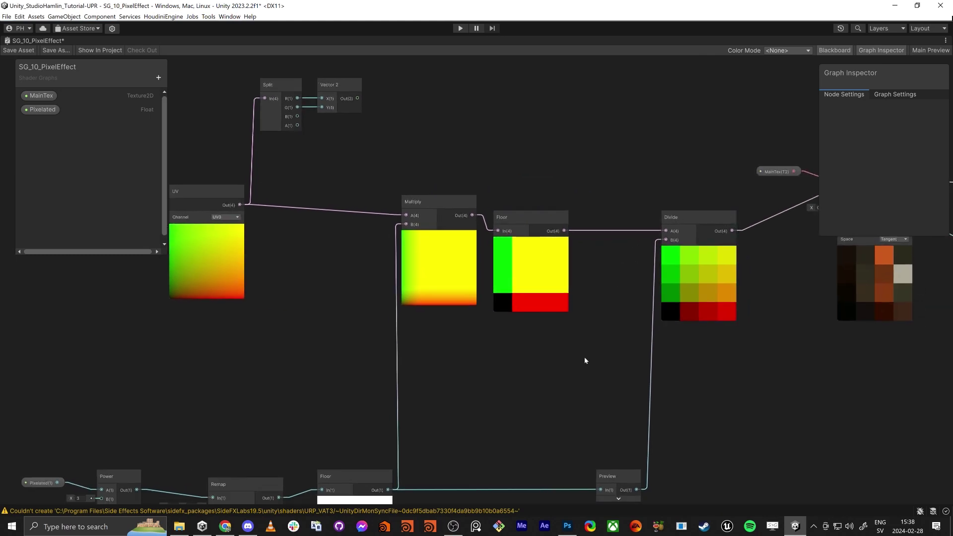
pyautogui.moveTo(584, 361); pyautogui.dragTo(602, 411, button='middle')
pyautogui.moveTo(413, 109); pyautogui.dragTo(460, 226)
pyautogui.moveTo(397, 94); pyautogui.dragTo(403, 210)
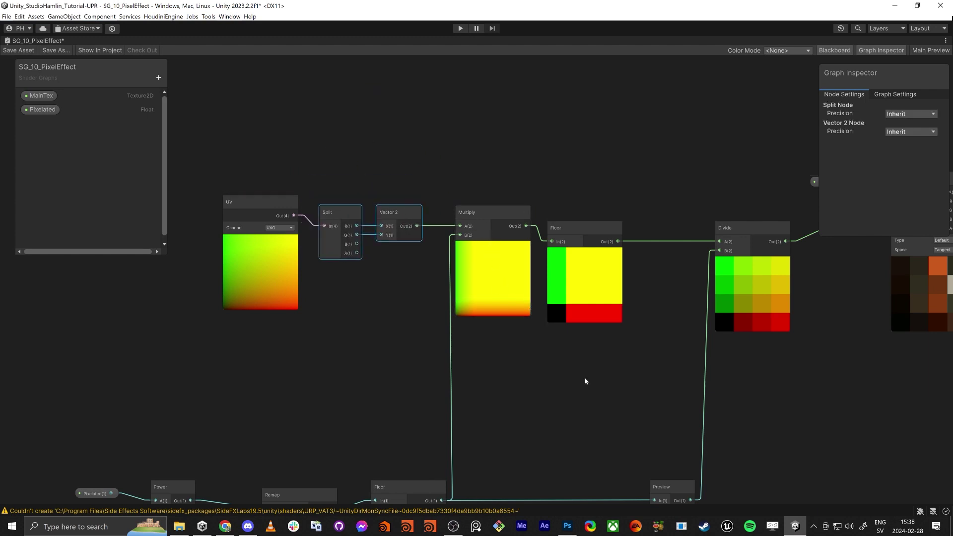
# Examine the whole node network from UV to the Fragment block, restore the normal layout and return to the scene view.
pyautogui.scroll(-5, 585, 381)
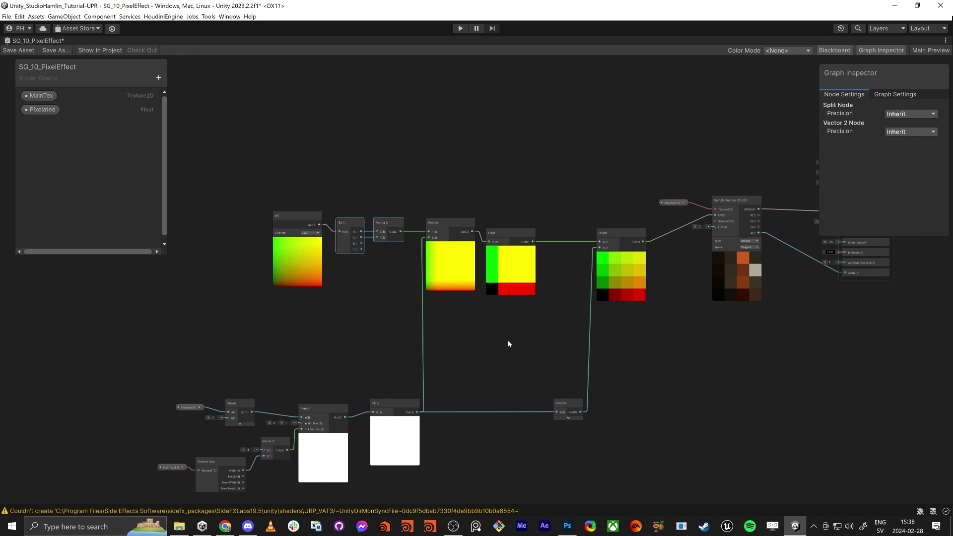
pyautogui.moveTo(507, 343); pyautogui.dragTo(435, 339, button='middle')
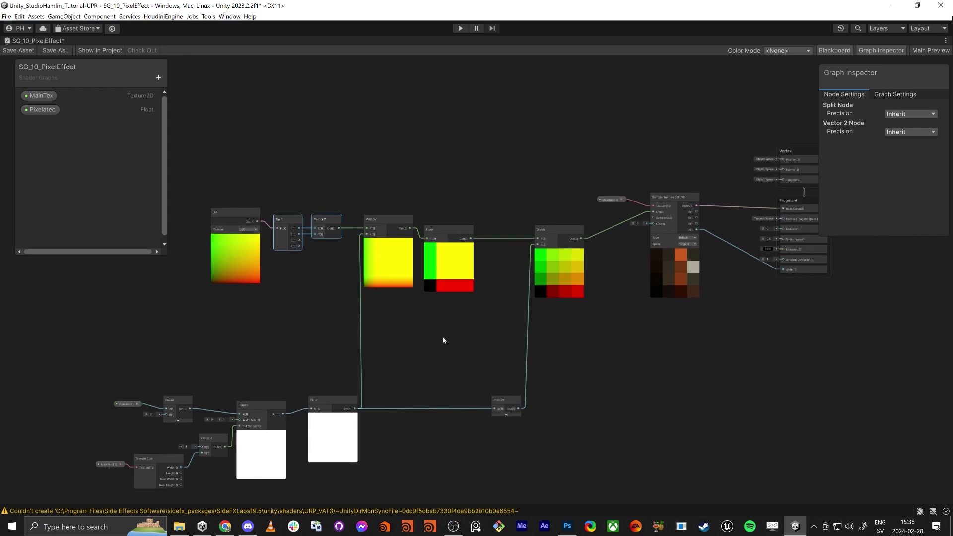
pyautogui.scroll(3, 323, 221)
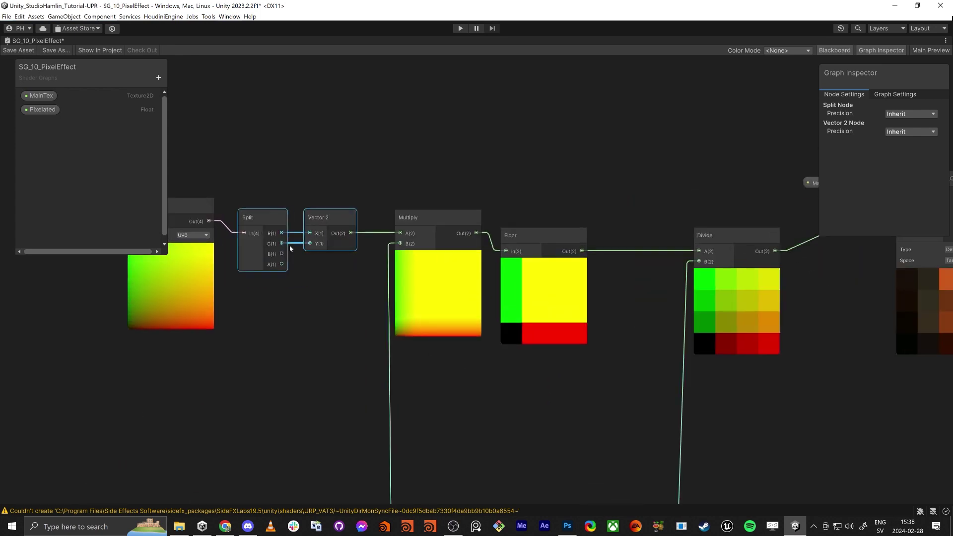
pyautogui.scroll(-4, 326, 222)
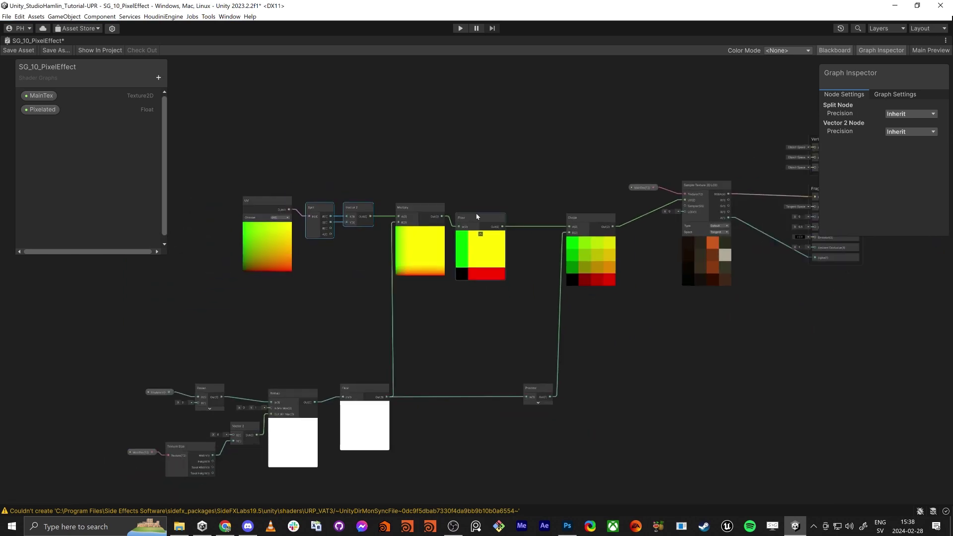
pyautogui.moveTo(476, 217)
pyautogui.mouseDown()
pyautogui.moveTo(489, 210)
pyautogui.moveTo(481, 217)
pyautogui.mouseUp()
pyautogui.scroll(-1, 482, 217)
pyautogui.moveTo(482, 283); pyautogui.dragTo(480, 286, button='middle')
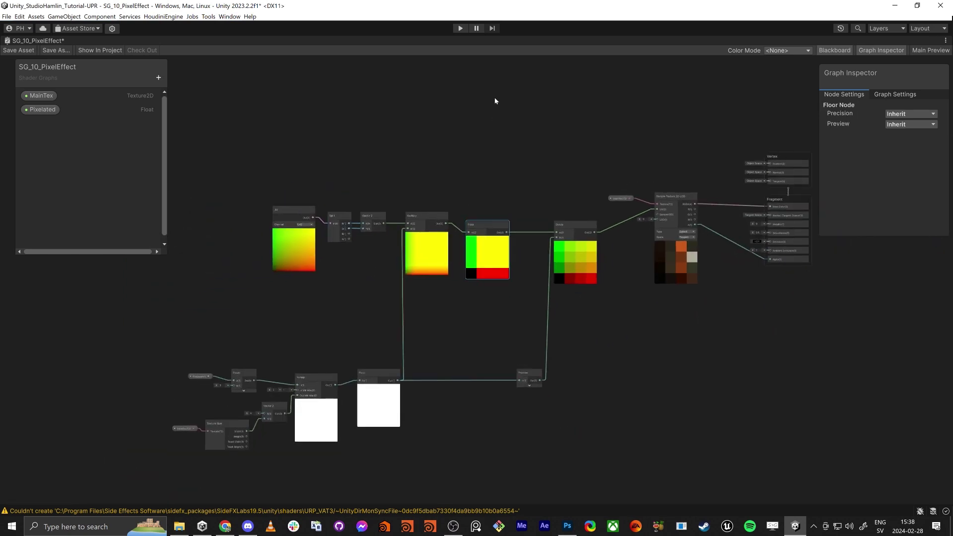
pyautogui.hotkey('shift', 'space')
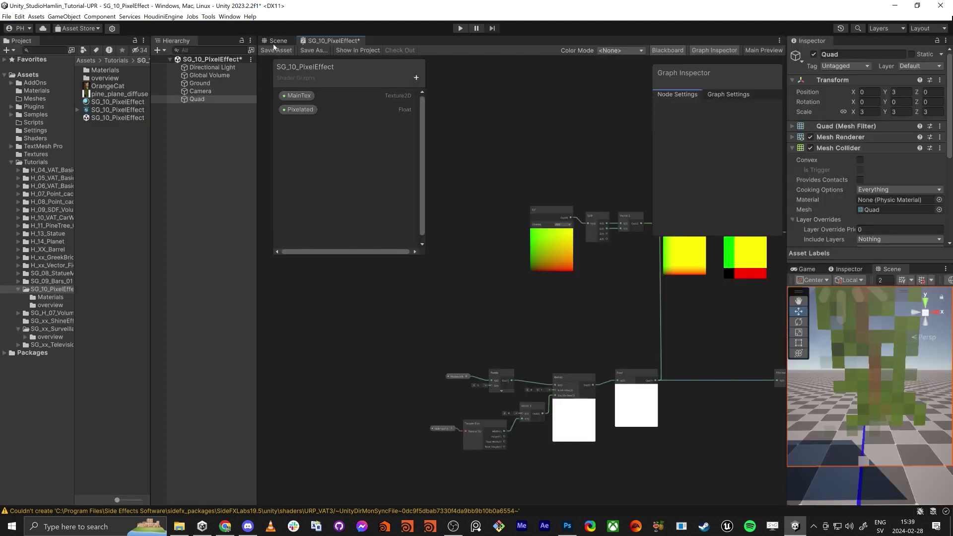
pyautogui.click(276, 41)
pyautogui.scroll(1, 484, 286)
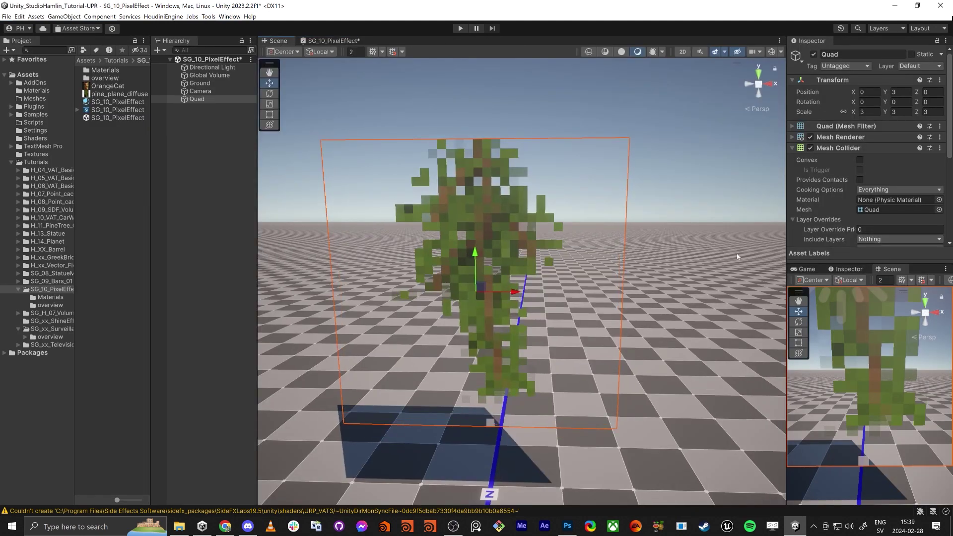